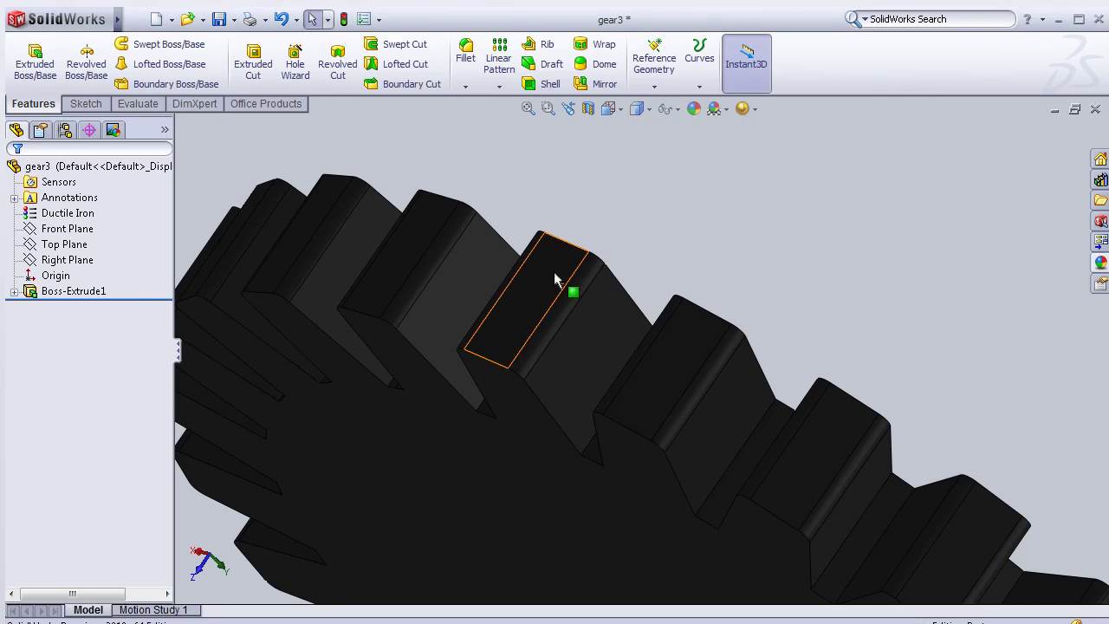
Step: Turn the ductile iron gear to a near face-on view and switch to the Evaluate tab
{"action": "mouse_move", "coordinate": [665, 224]}
{"action": "middle_mouse_down"}
{"action": "mouse_move", "coordinate": [668, 244]}
{"action": "mouse_move", "coordinate": [482, 436]}
{"action": "mouse_move", "coordinate": [702, 293]}
{"action": "mouse_move", "coordinate": [631, 339]}
{"action": "mouse_move", "coordinate": [661, 262]}
{"action": "mouse_move", "coordinate": [659, 234]}
{"action": "mouse_move", "coordinate": [628, 298]}
{"action": "mouse_move", "coordinate": [634, 322]}
{"action": "middle_mouse_up"}
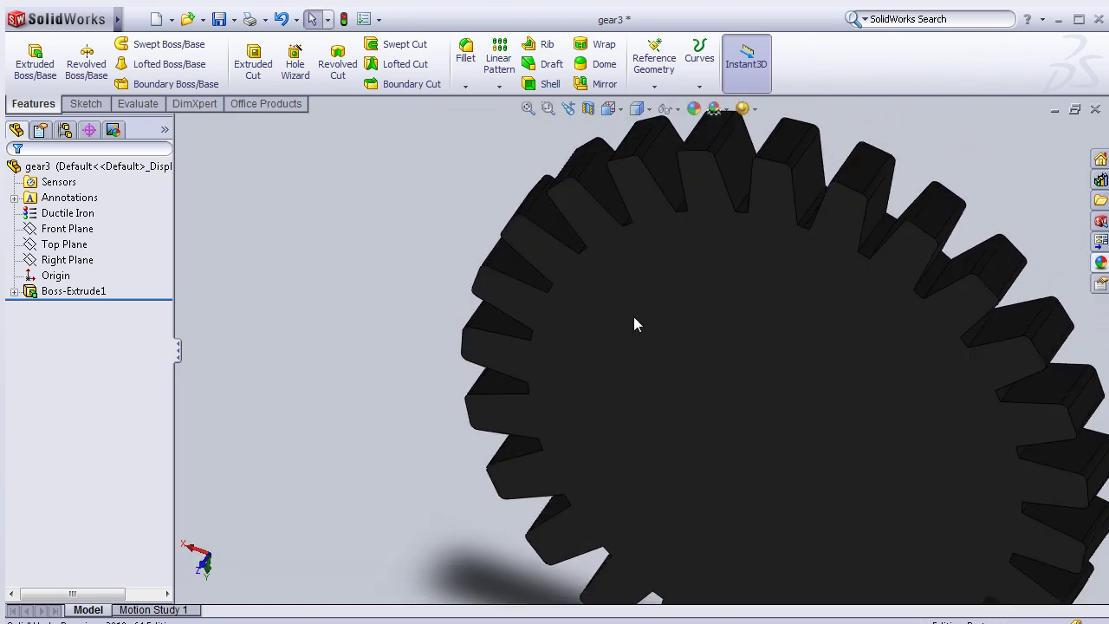
{"action": "left_click", "coordinate": [74, 214]}
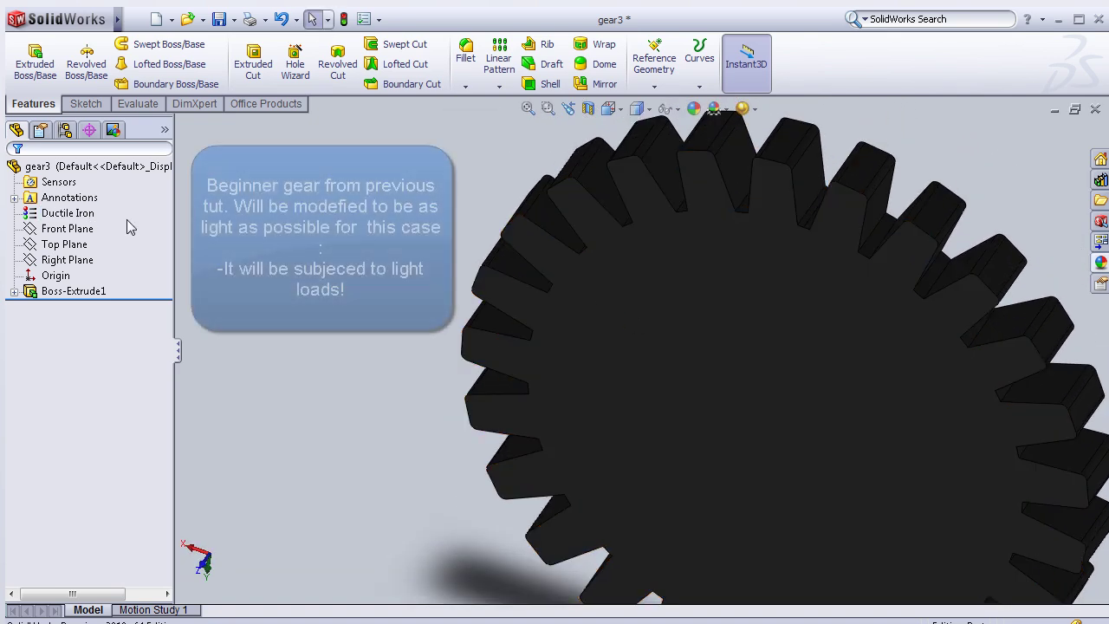
{"action": "left_click", "coordinate": [140, 105]}
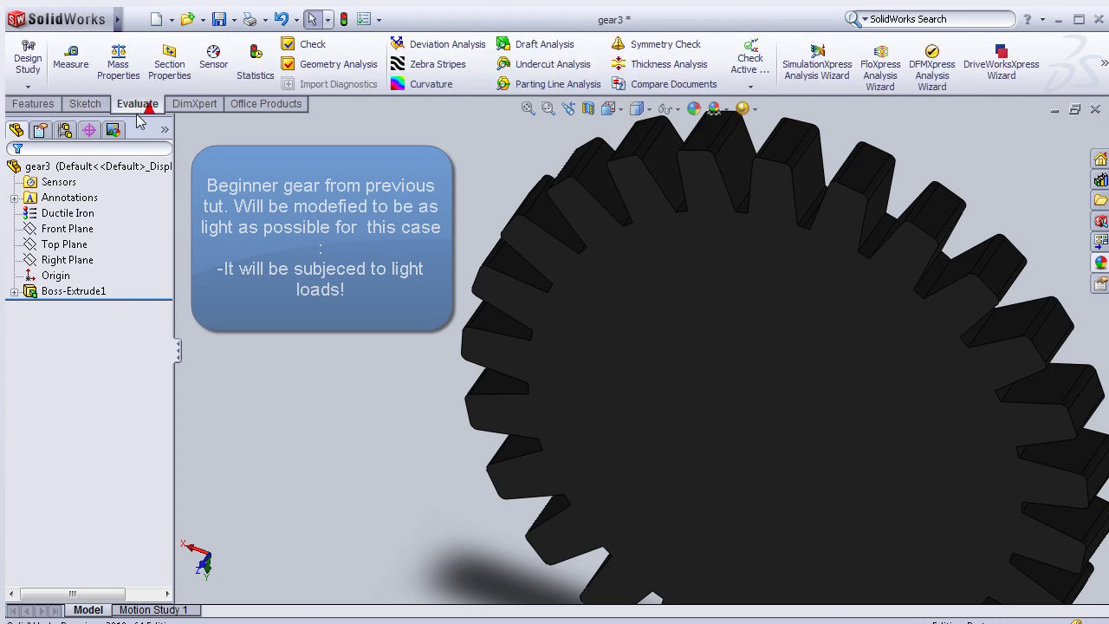
{"action": "left_click", "coordinate": [119, 54]}
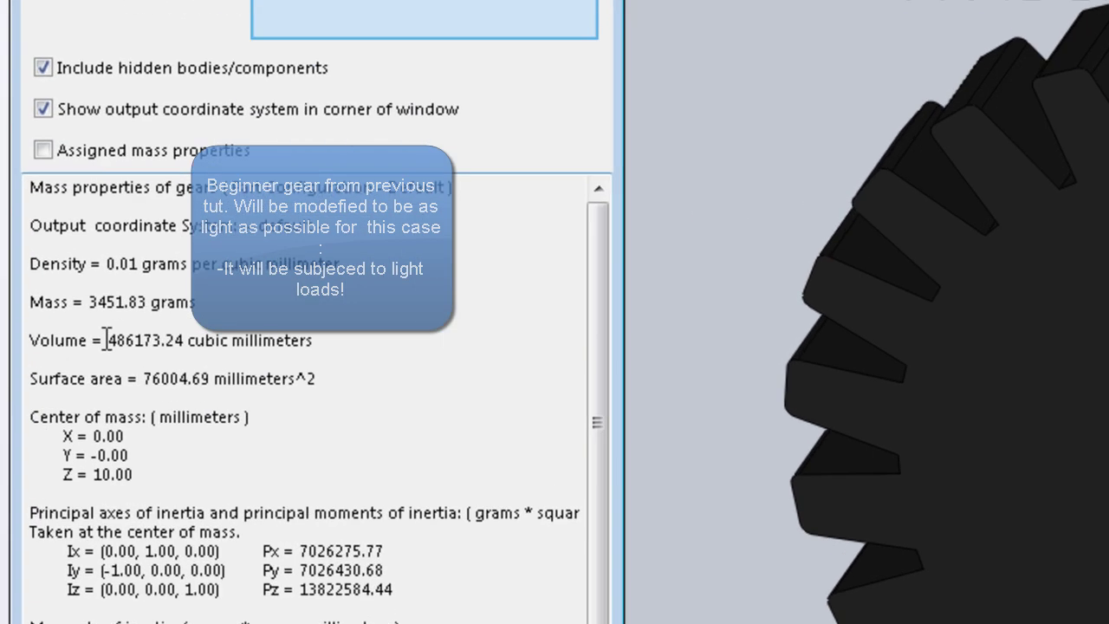
{"action": "left_click_drag", "start_coordinate": [64, 315], "coordinate": [232, 305]}
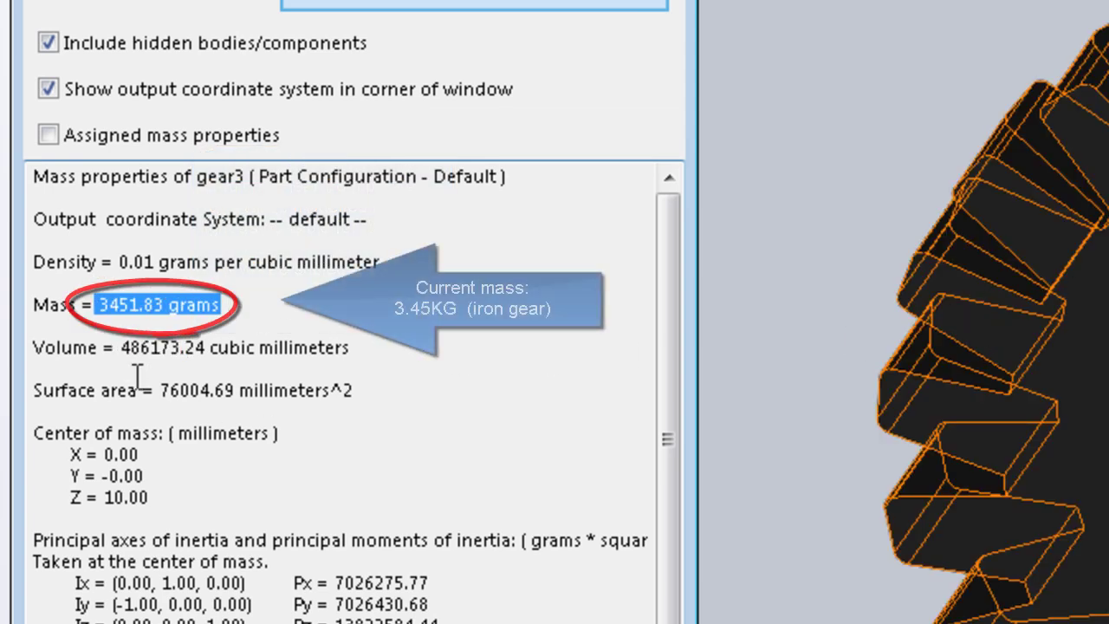
{"action": "left_click", "coordinate": [891, 101]}
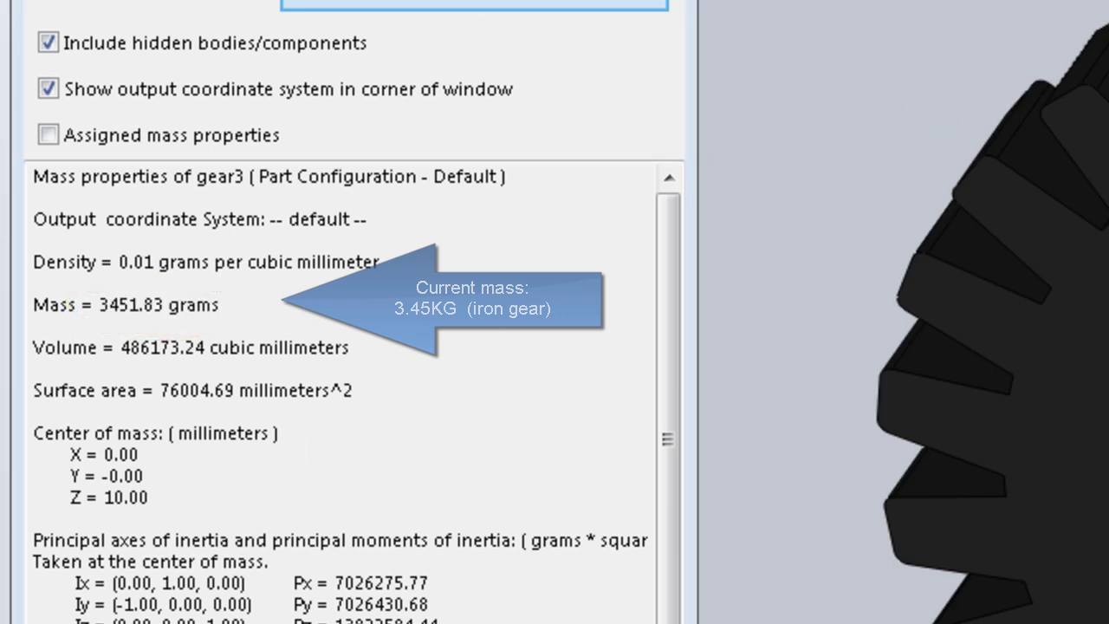
{"action": "key", "text": "Escape"}
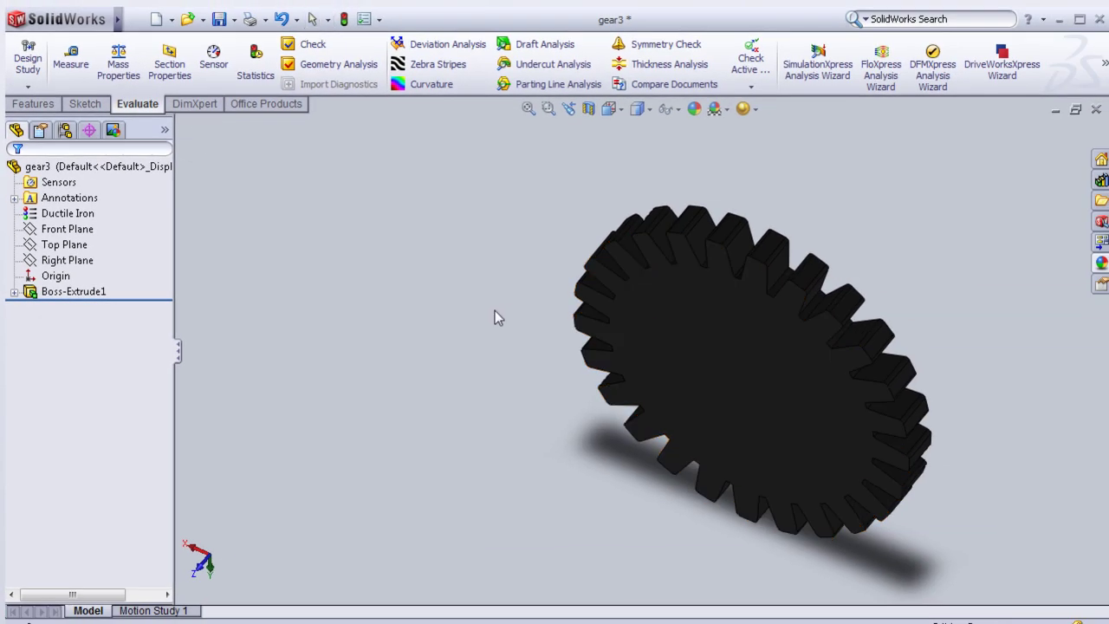
{"action": "mouse_move", "coordinate": [495, 311]}
{"action": "middle_mouse_down"}
{"action": "mouse_move", "coordinate": [527, 275]}
{"action": "mouse_move", "coordinate": [529, 235]}
{"action": "mouse_move", "coordinate": [508, 248]}
{"action": "middle_mouse_up"}
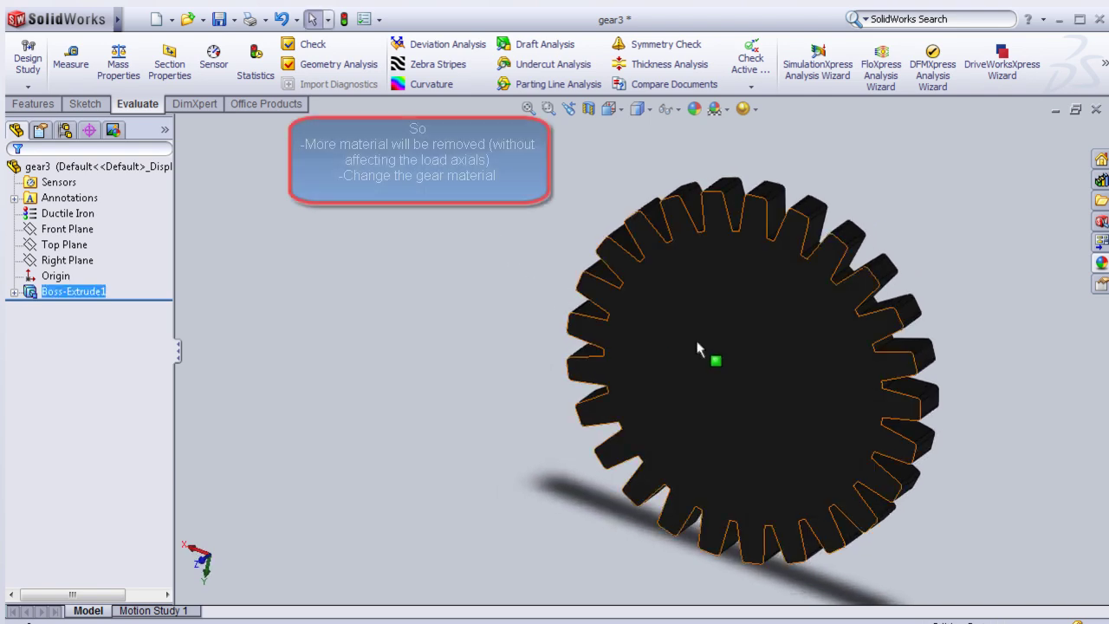
Step: Start a new sketch on the gear's front face and view it Normal To
{"action": "left_click", "coordinate": [707, 354]}
{"action": "left_click", "coordinate": [764, 285]}
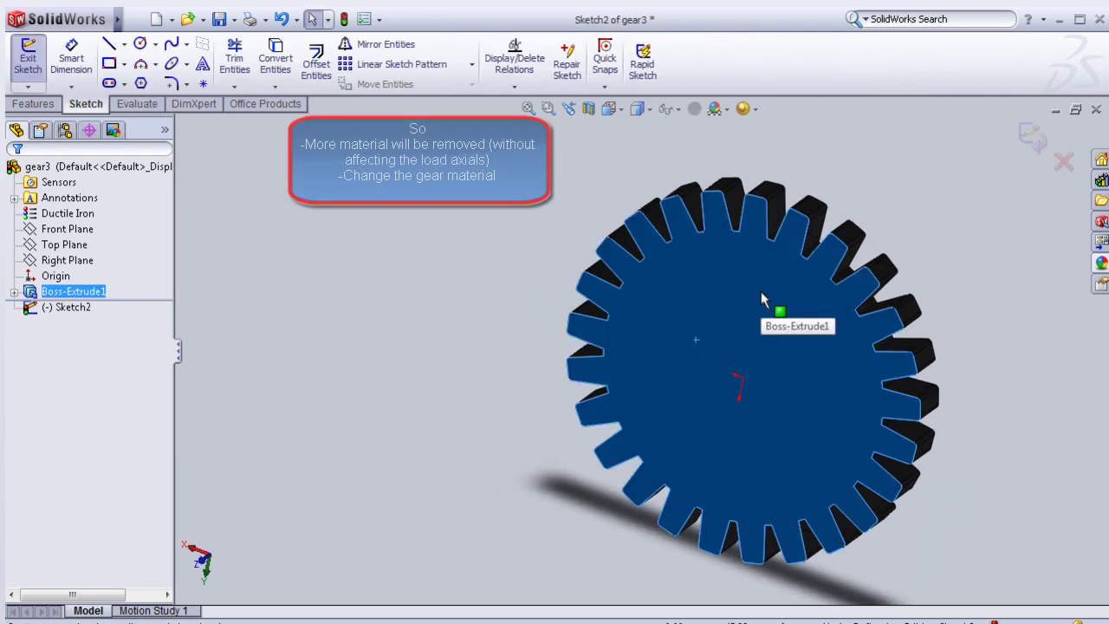
{"action": "key", "text": "space"}
{"action": "left_click", "coordinate": [769, 369]}
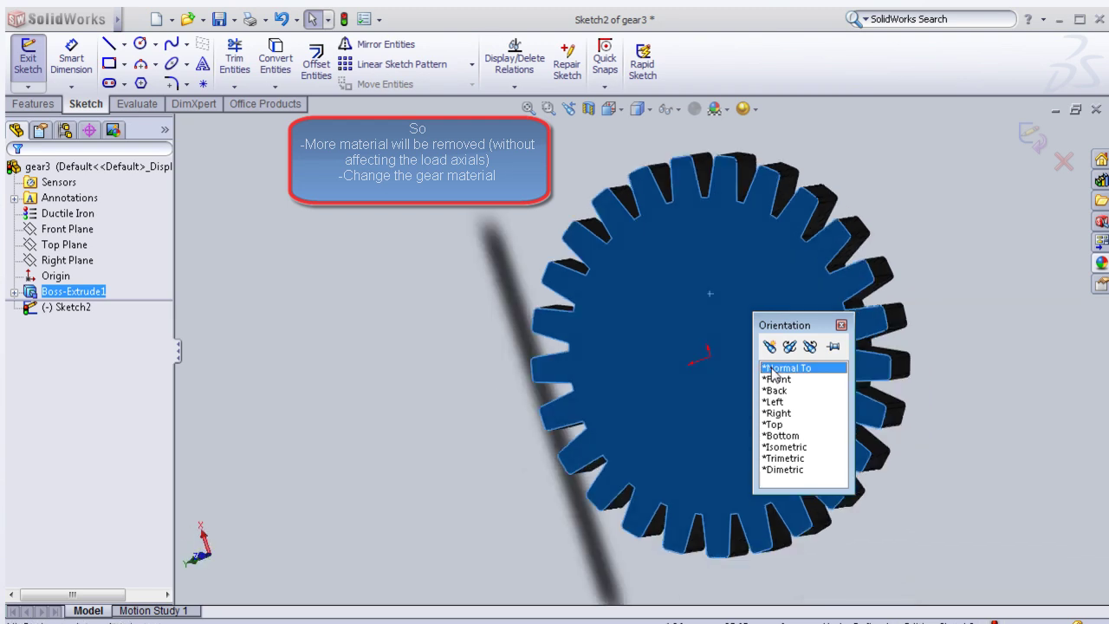
{"action": "scroll", "coordinate": [725, 336], "scroll_direction": "down", "scroll_amount": 2}
{"action": "scroll", "coordinate": [712, 329], "scroll_direction": "down", "scroll_amount": 2}
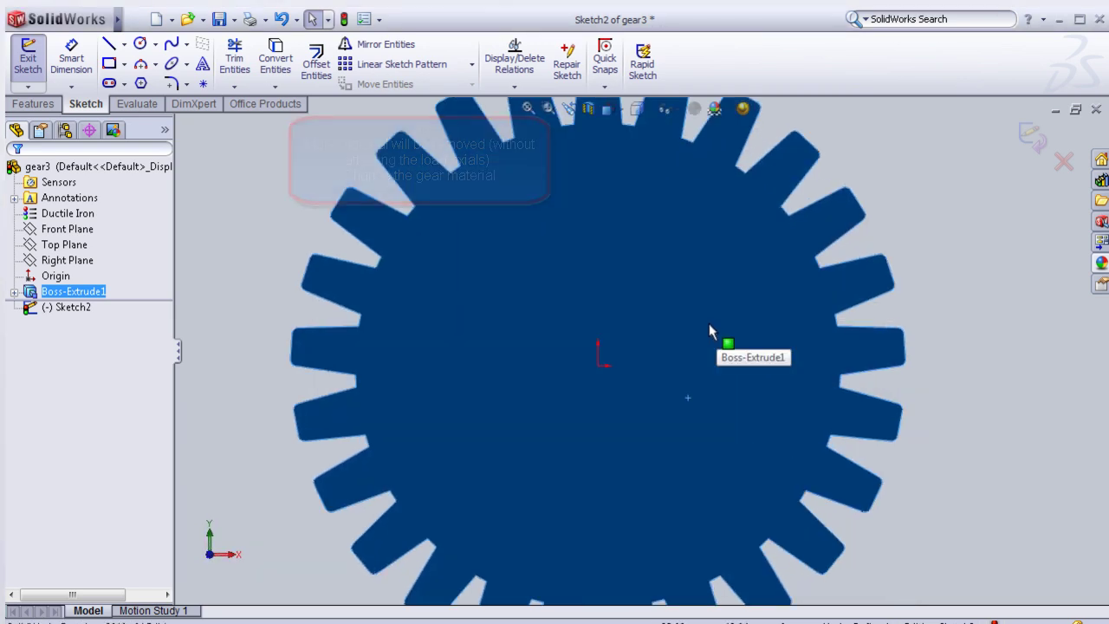
{"action": "key", "text": "alt+f"}
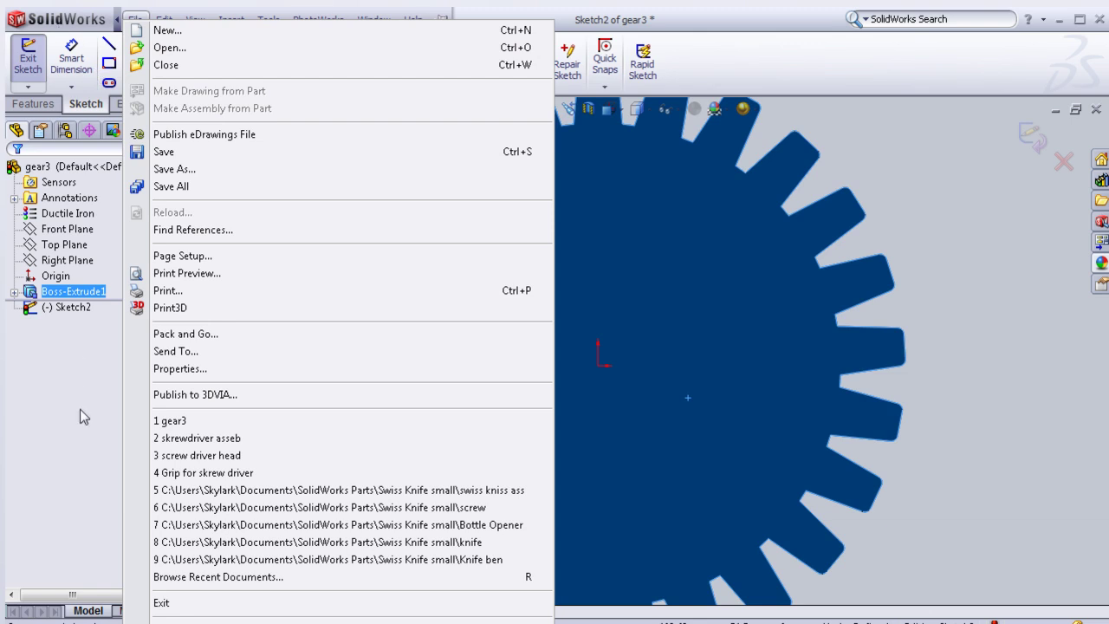
{"action": "key", "text": "Escape"}
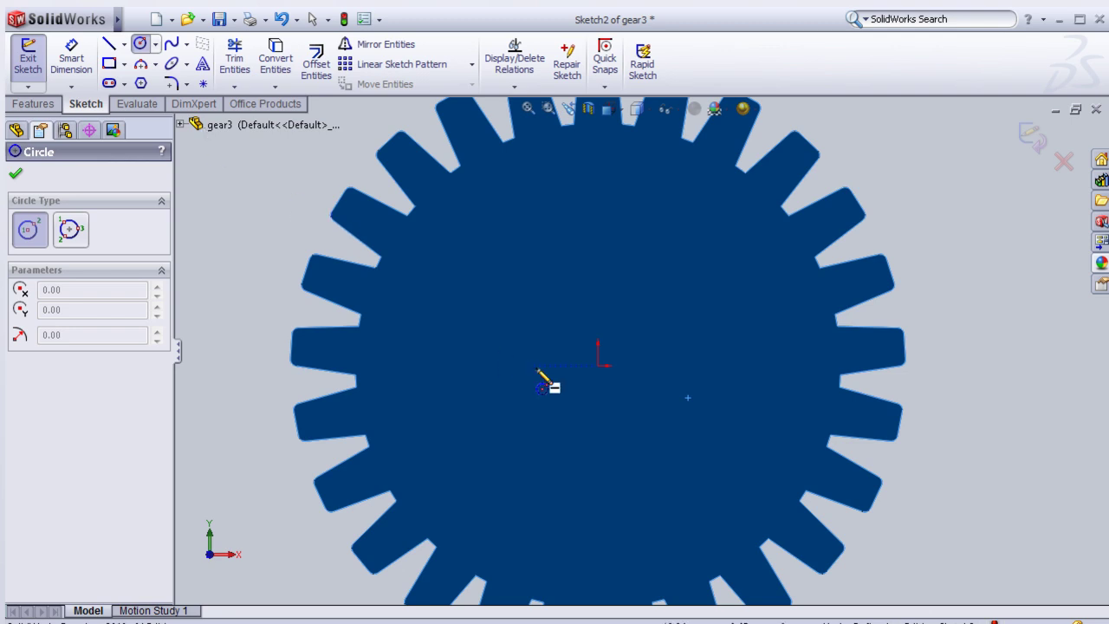
Step: Draw a circle centred on the origin and dimension it to 20 mm diameter
{"action": "left_click", "coordinate": [598, 366]}
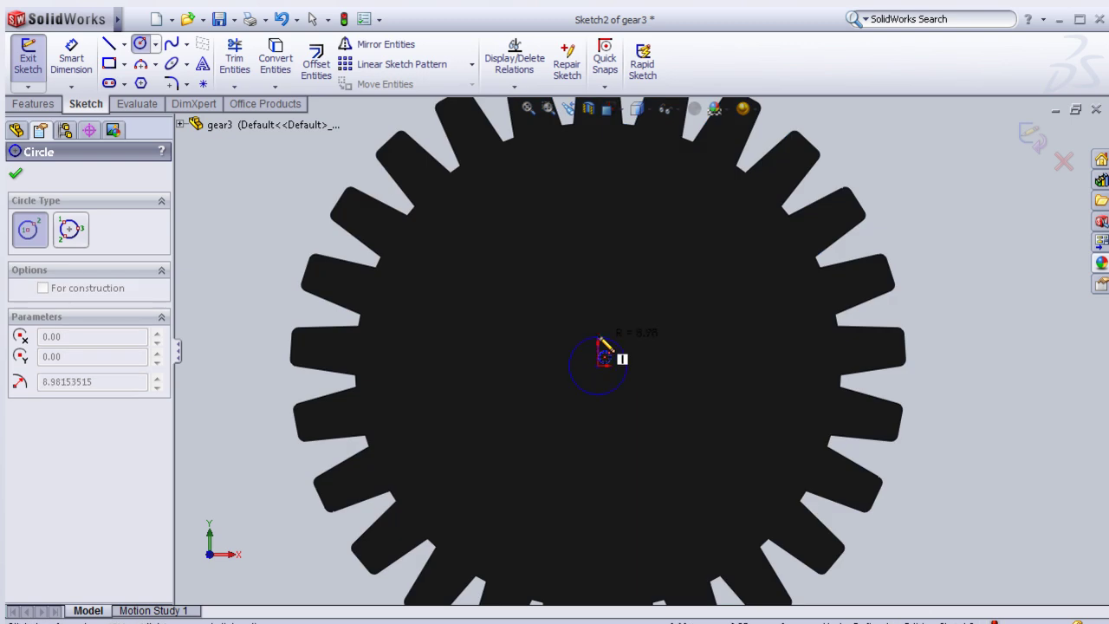
{"action": "left_click", "coordinate": [600, 338]}
{"action": "left_click", "coordinate": [71, 57]}
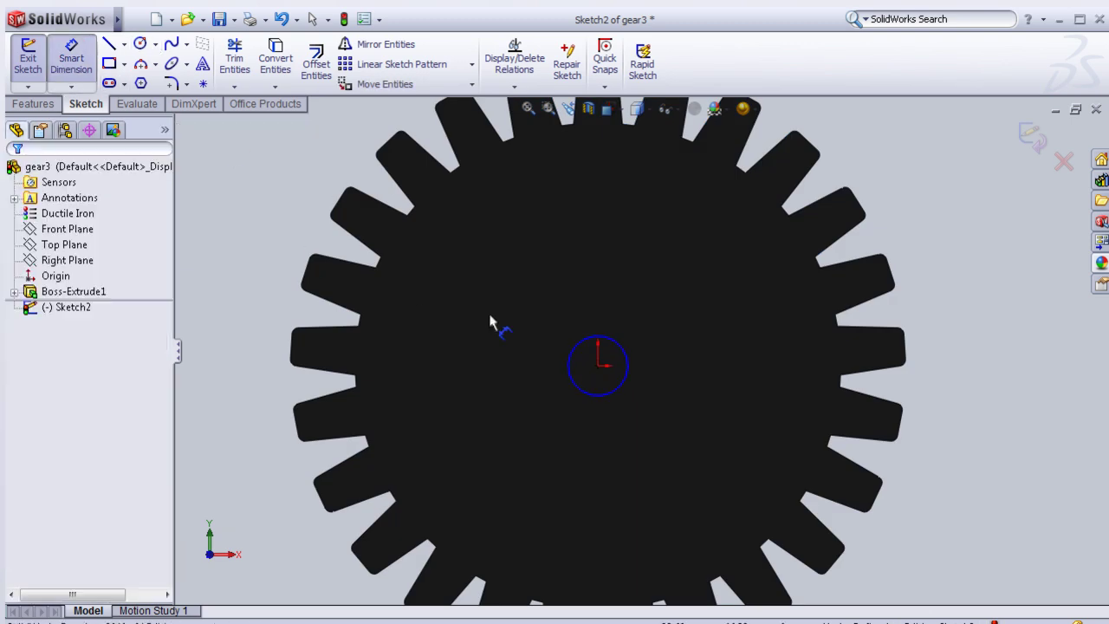
{"action": "left_click", "coordinate": [578, 349]}
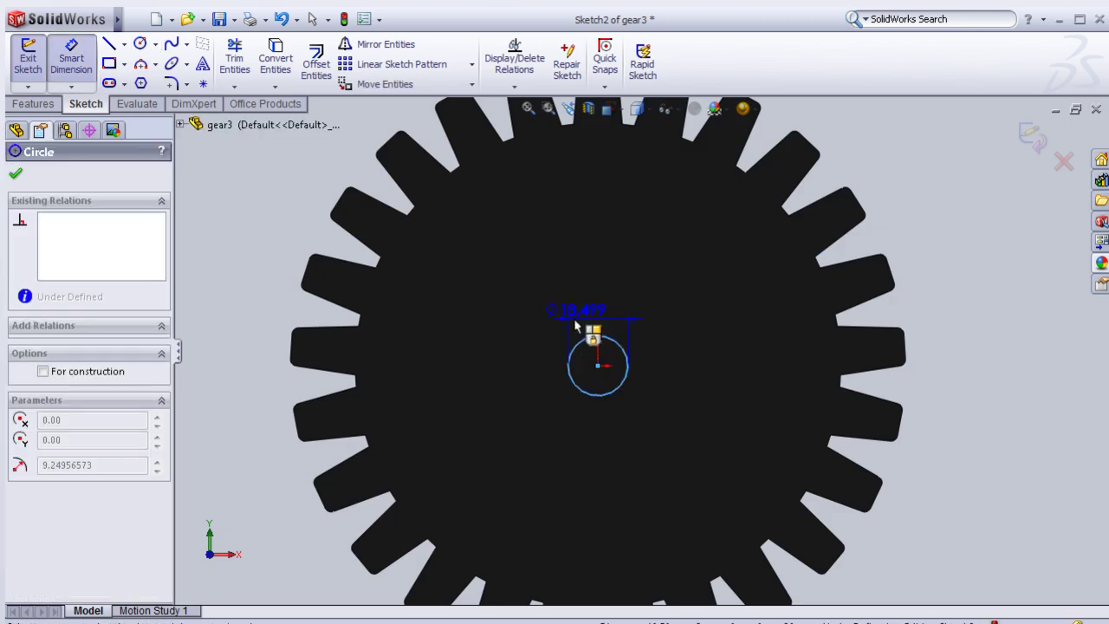
{"action": "left_click", "coordinate": [575, 325]}
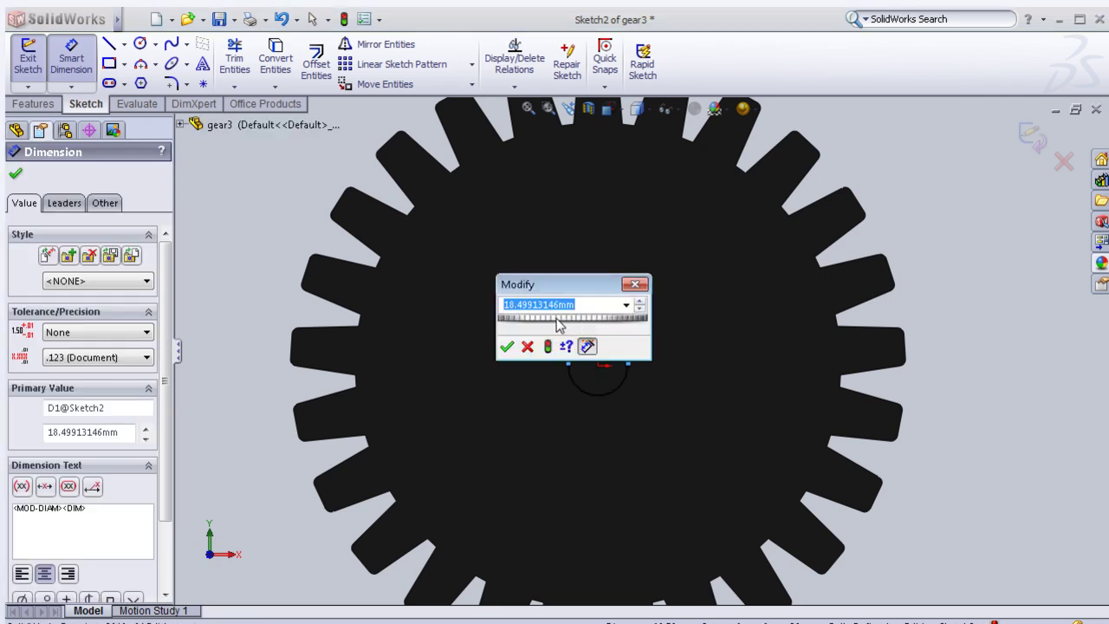
{"action": "type", "text": "20"}
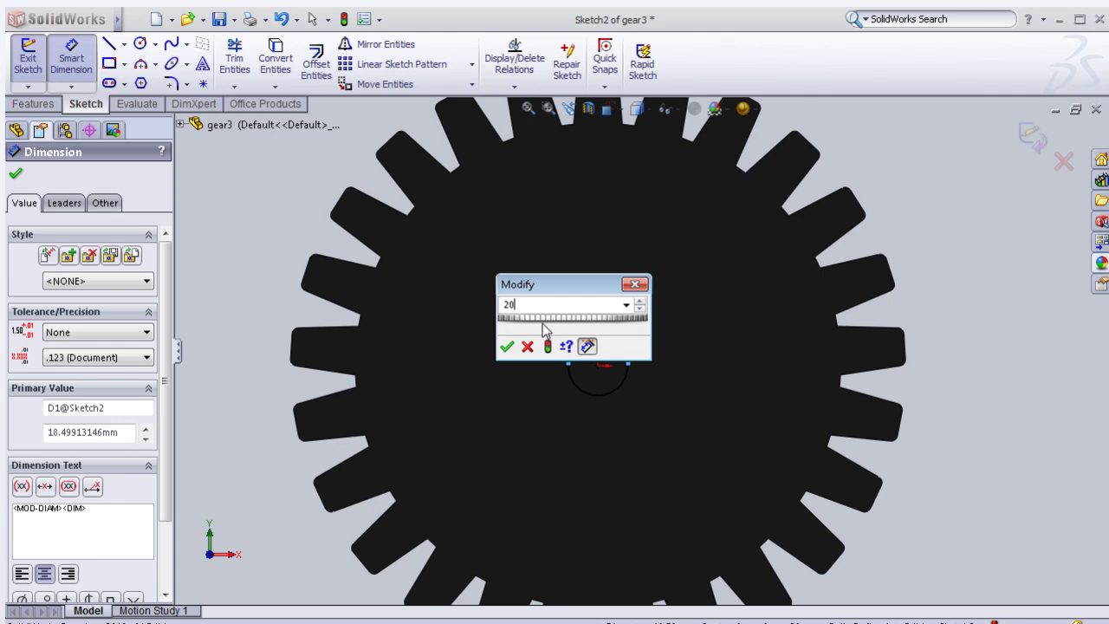
{"action": "left_click", "coordinate": [507, 346]}
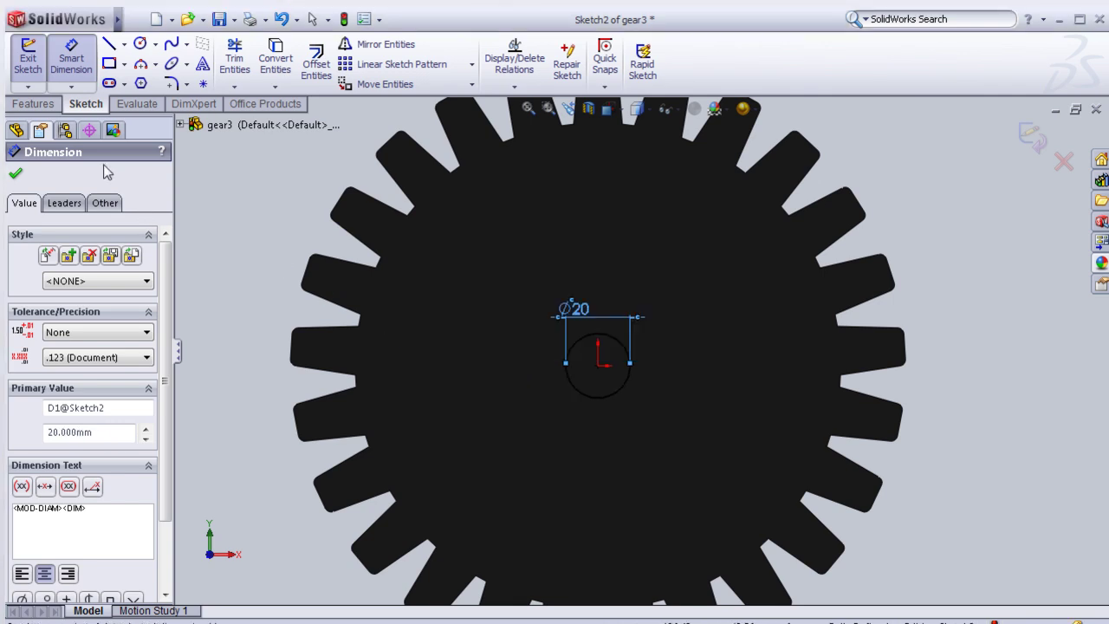
{"action": "left_click", "coordinate": [15, 171]}
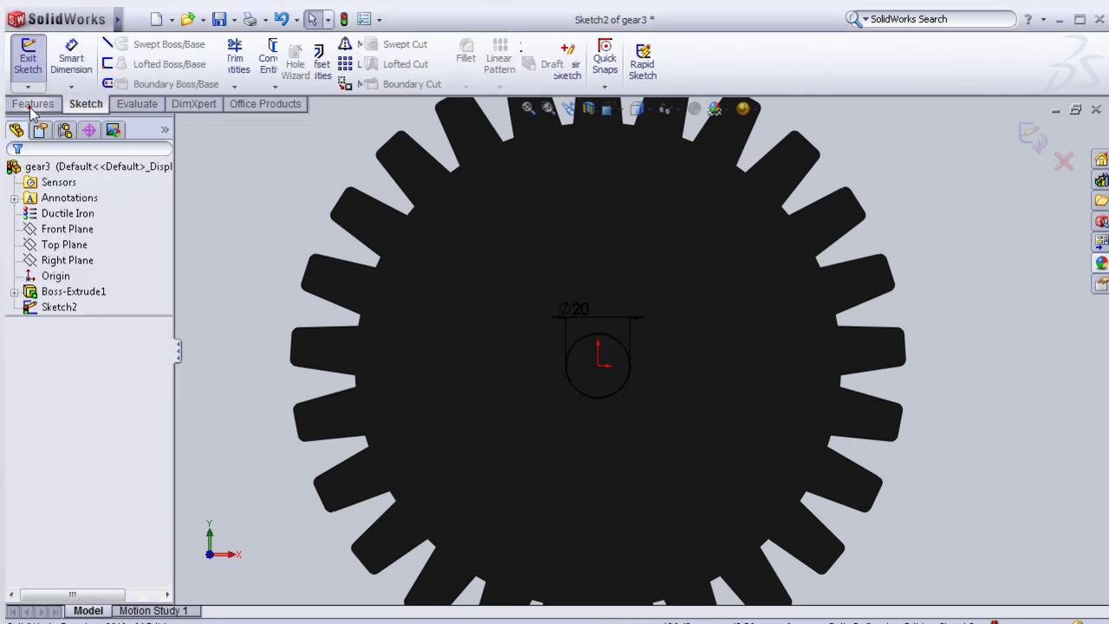
Step: Extrude-cut the 20 mm circle Through All and orbit to check the bore
{"action": "left_click", "coordinate": [33, 103]}
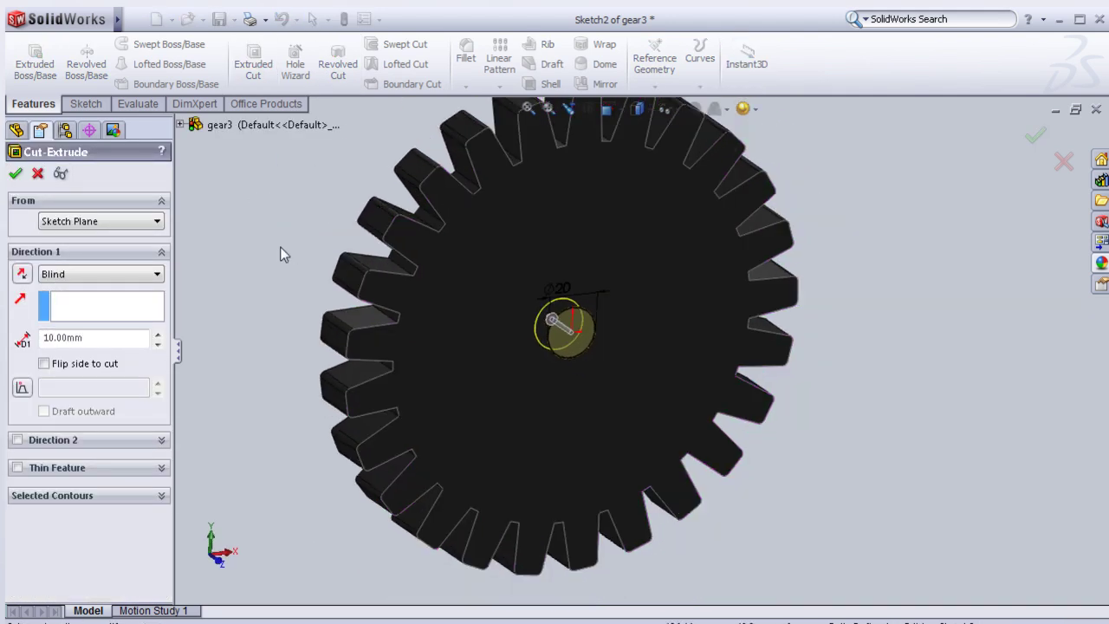
{"action": "left_click", "coordinate": [134, 273]}
{"action": "left_click", "coordinate": [121, 299]}
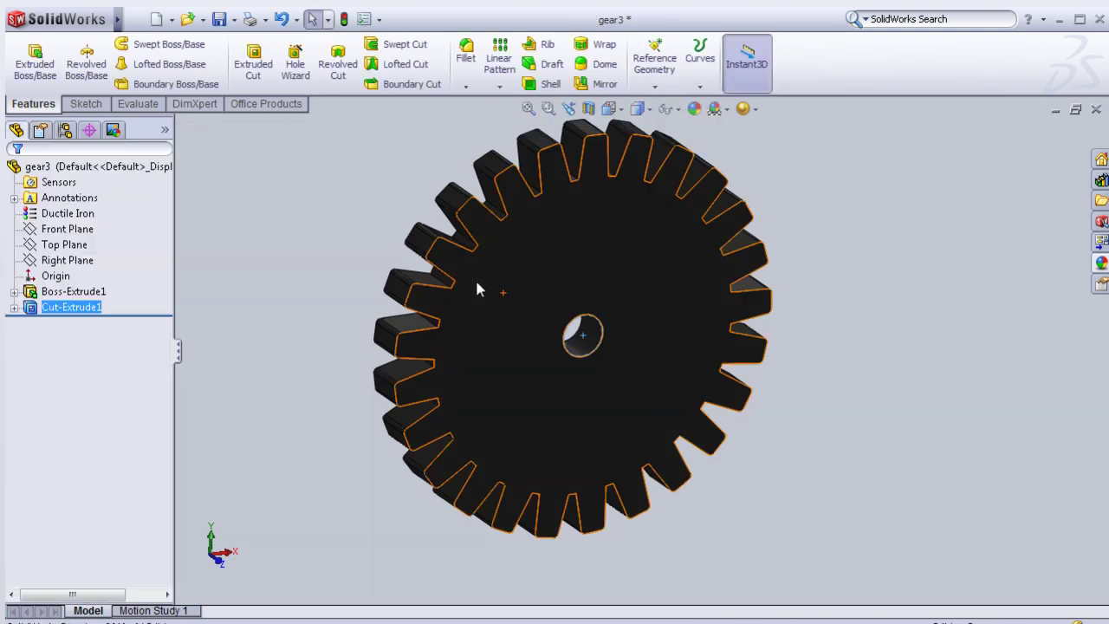
{"action": "middle_click_drag", "start_coordinate": [477, 280], "coordinate": [361, 265]}
{"action": "scroll", "coordinate": [581, 351], "scroll_direction": "down", "scroll_amount": 3}
{"action": "scroll", "coordinate": [581, 351], "scroll_direction": "up", "scroll_amount": 3}
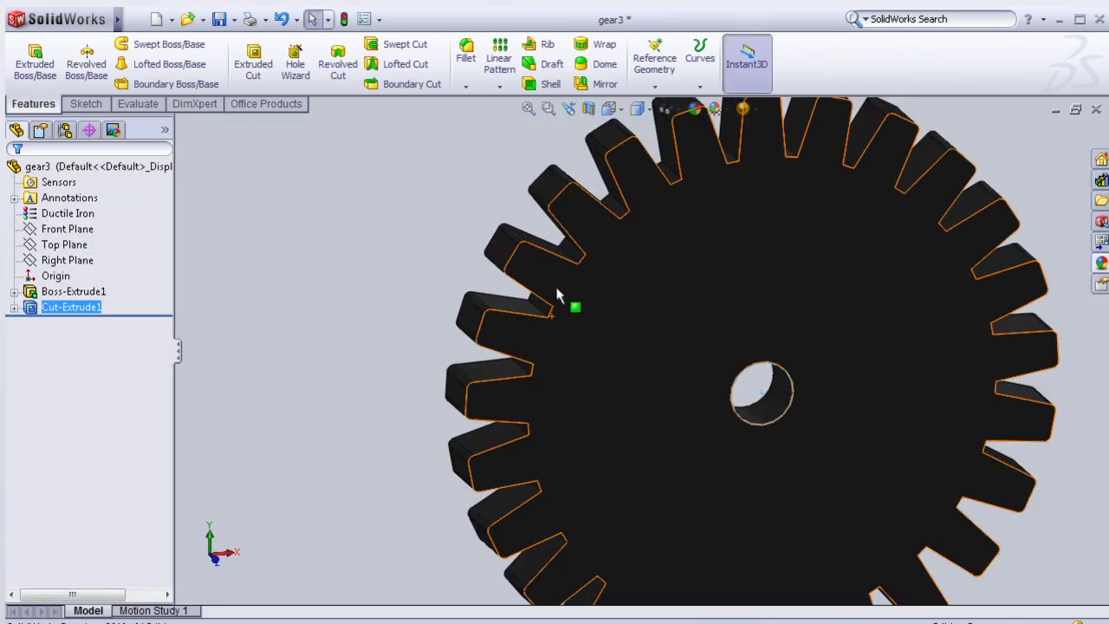
{"action": "scroll", "coordinate": [597, 301], "scroll_direction": "up", "scroll_amount": 2}
{"action": "middle_click_drag", "start_coordinate": [782, 359], "coordinate": [764, 297]}
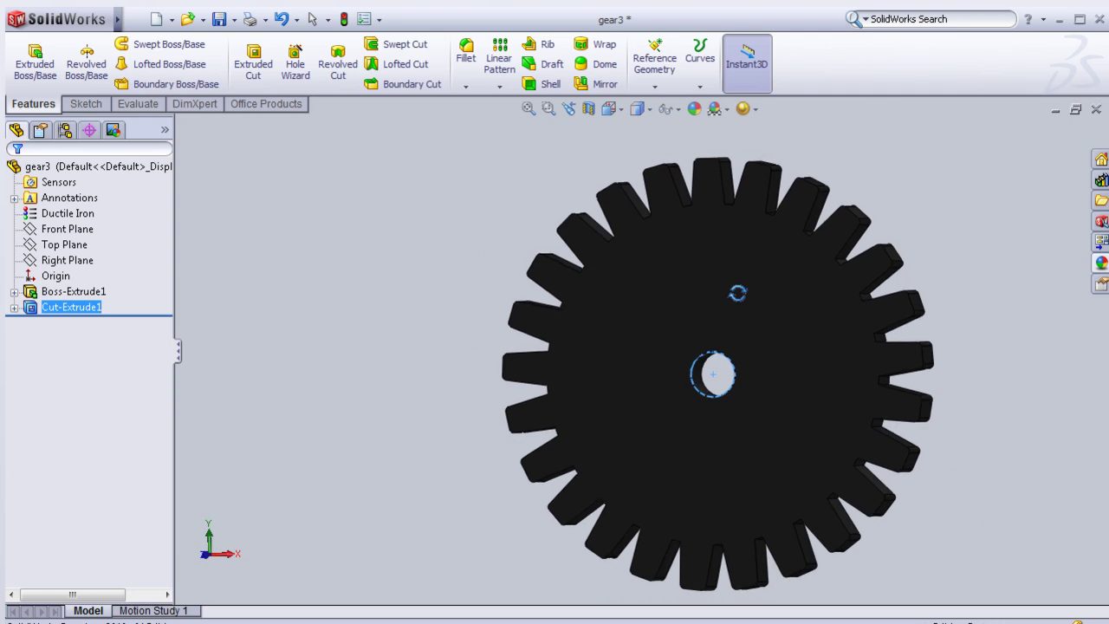
{"action": "scroll", "coordinate": [762, 301], "scroll_direction": "down", "scroll_amount": 2}
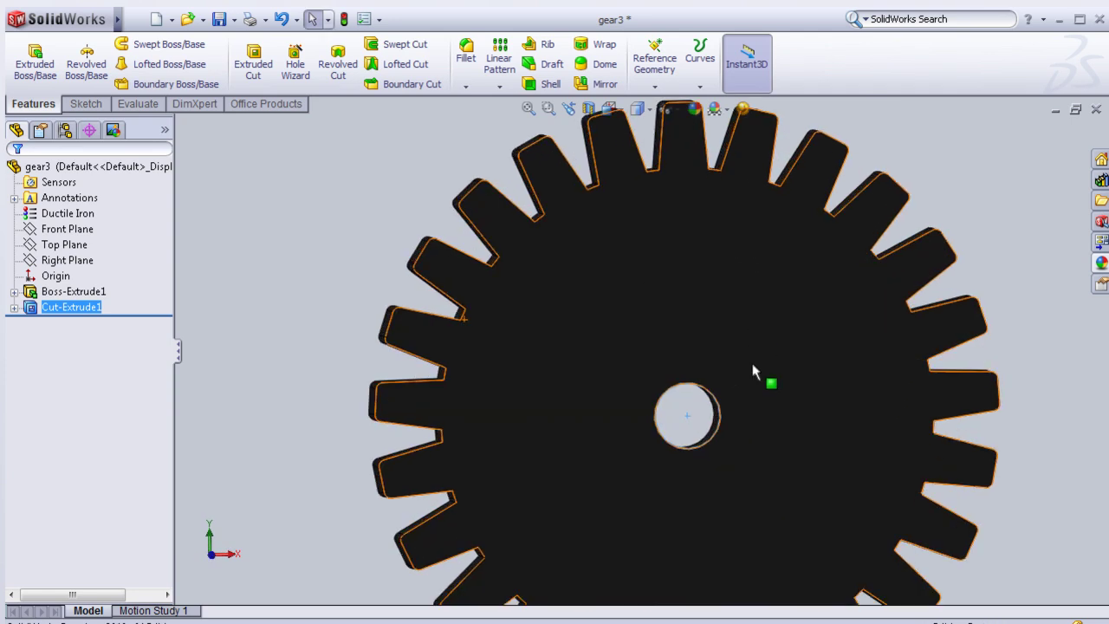
Step: Open a face-on sketch on the front face and convert the hole's circular edge into it
{"action": "left_click", "coordinate": [753, 371]}
{"action": "left_click", "coordinate": [818, 310]}
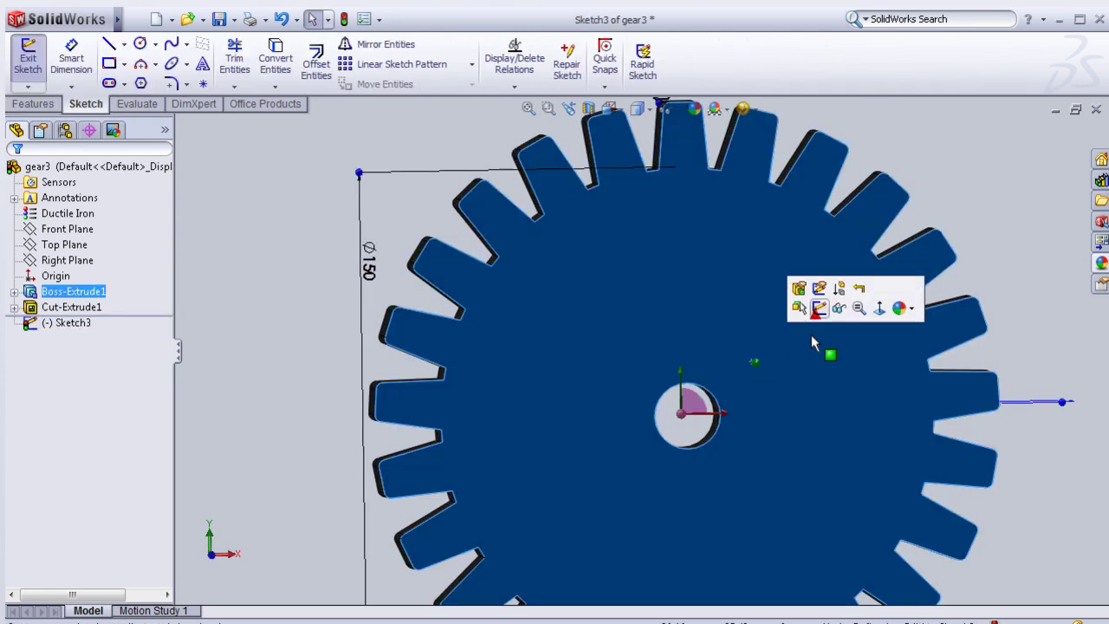
{"action": "key", "text": "space"}
{"action": "left_click", "coordinate": [827, 405]}
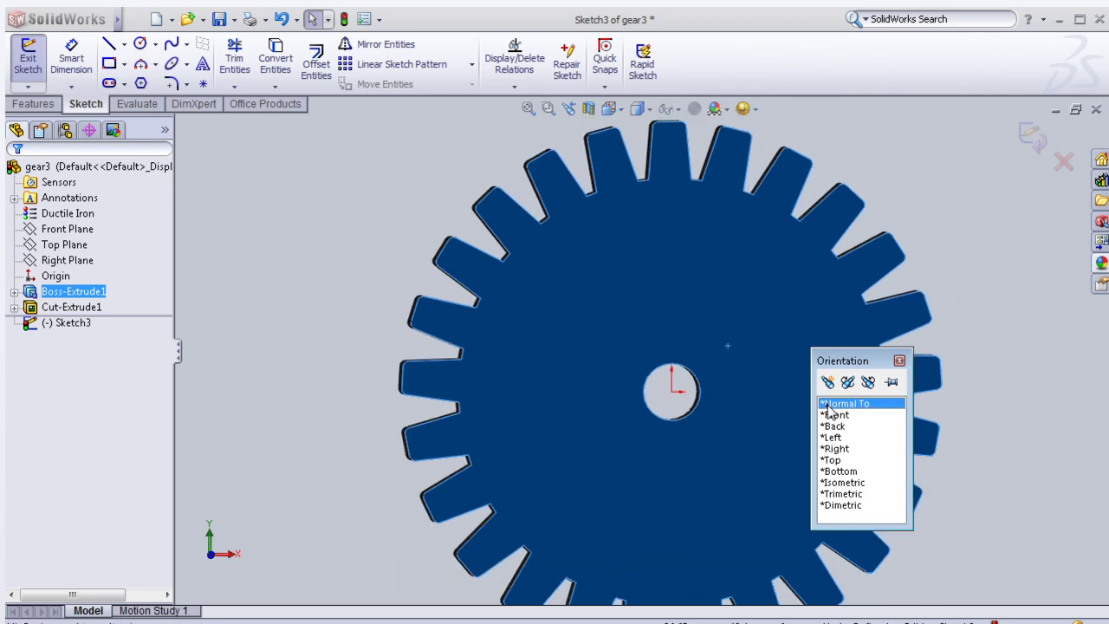
{"action": "scroll", "coordinate": [678, 370], "scroll_direction": "down", "scroll_amount": 3}
{"action": "scroll", "coordinate": [656, 347], "scroll_direction": "down", "scroll_amount": 3}
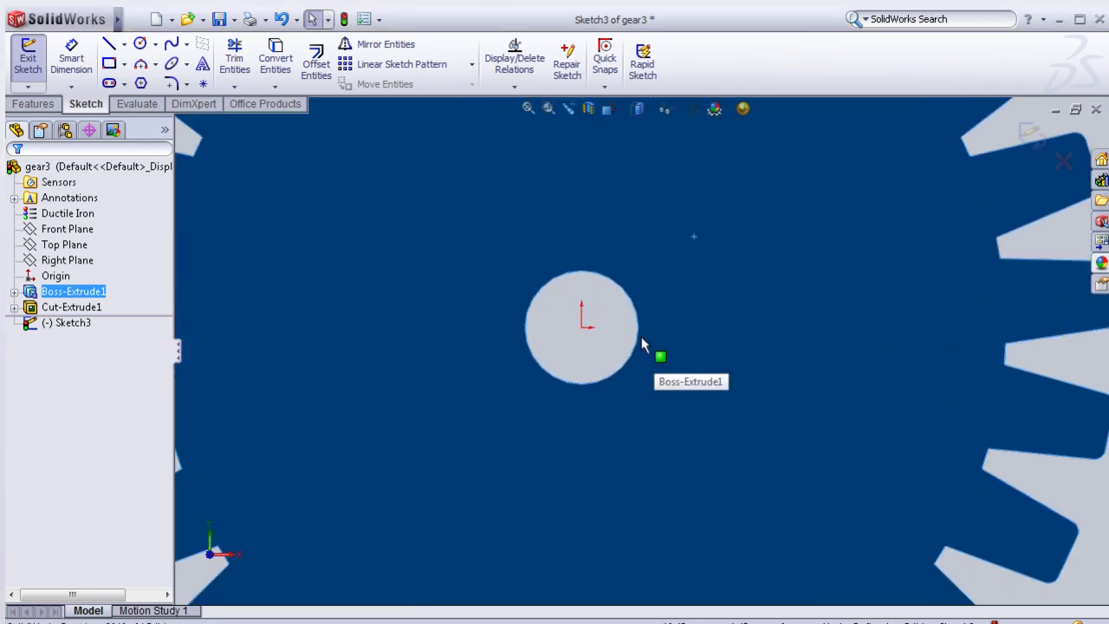
{"action": "left_click", "coordinate": [639, 343]}
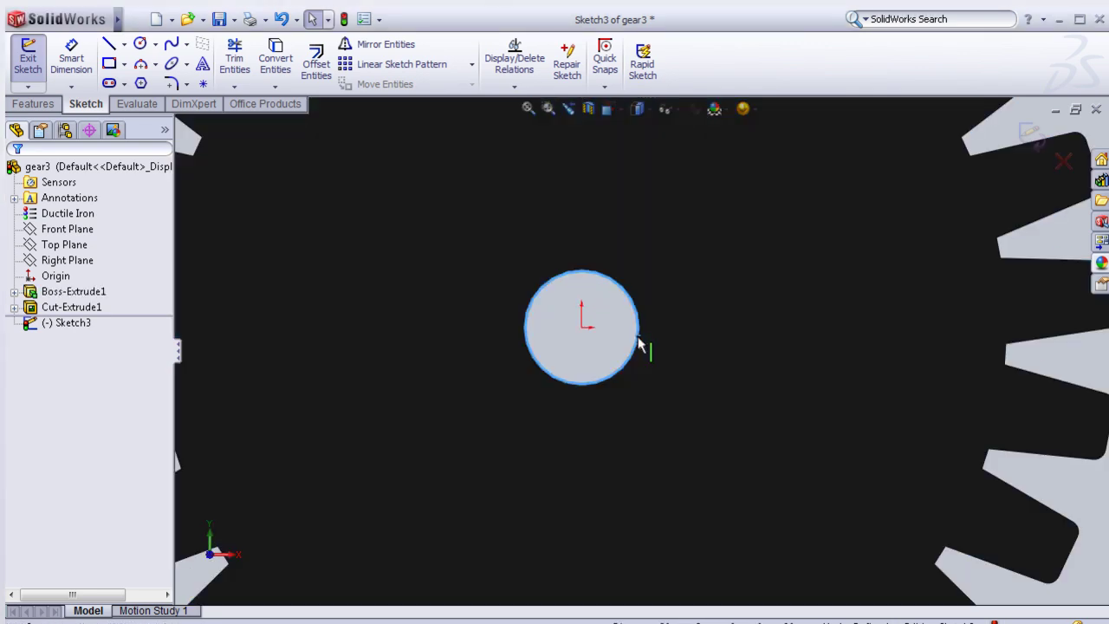
{"action": "left_click", "coordinate": [276, 63]}
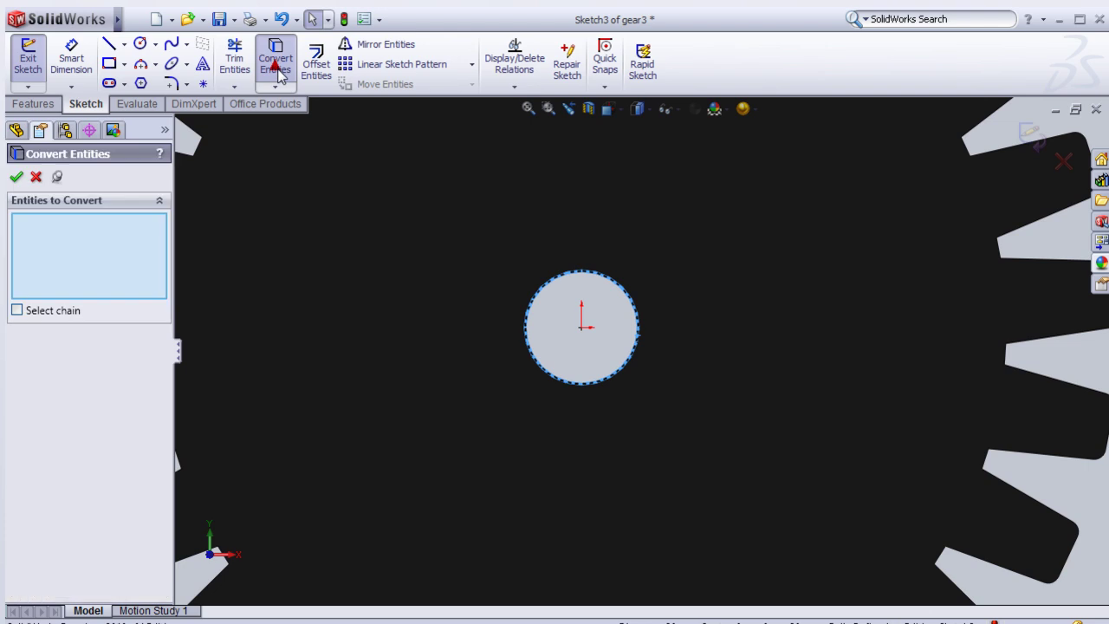
{"action": "left_click", "coordinate": [14, 179]}
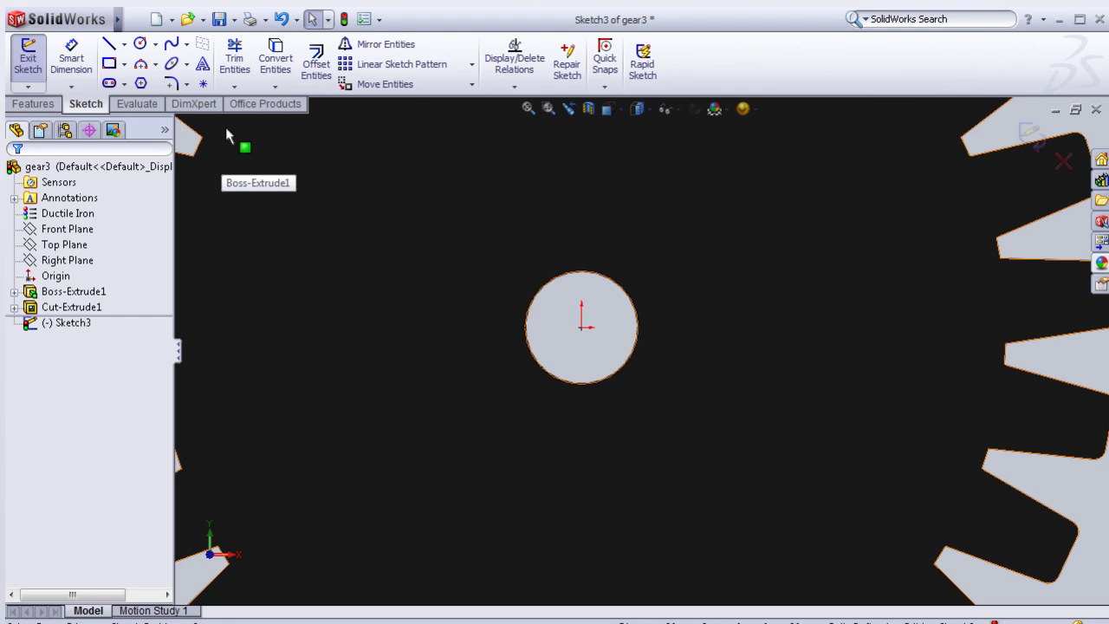
Step: Cancel Offset Entities without adding an offset and inspect the projected circle's properties
{"action": "left_click", "coordinate": [316, 64]}
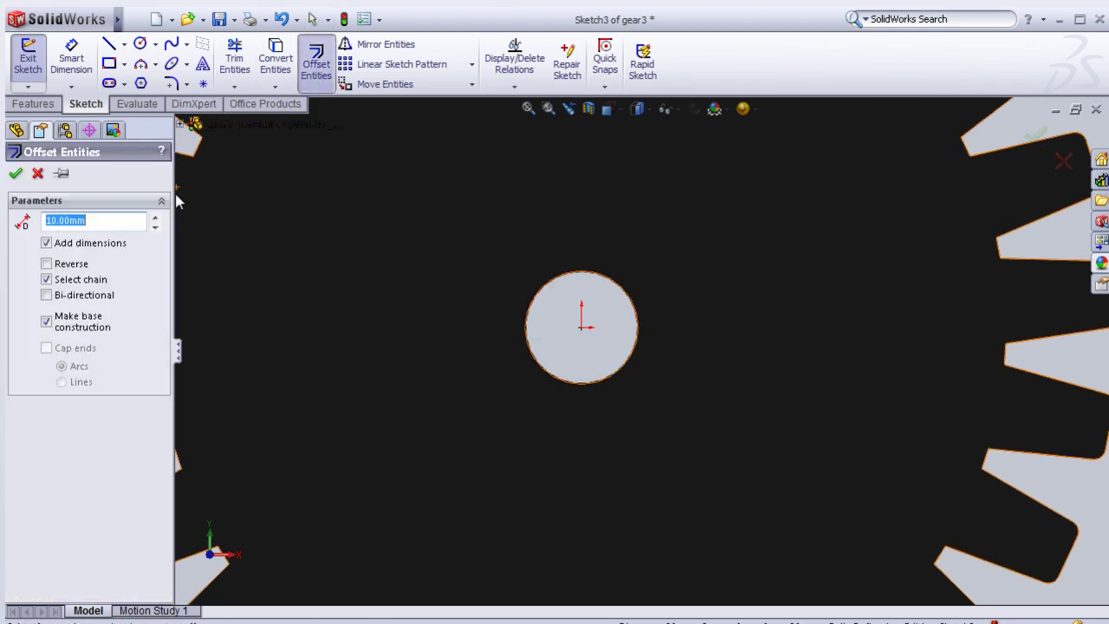
{"action": "left_click", "coordinate": [14, 176]}
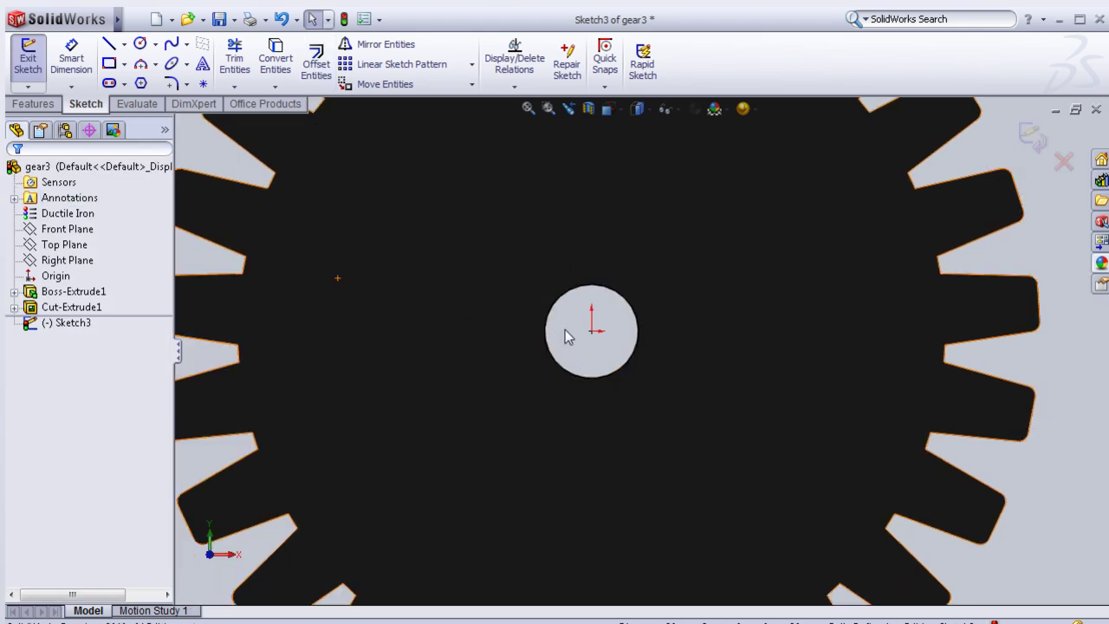
{"action": "left_click", "coordinate": [579, 293]}
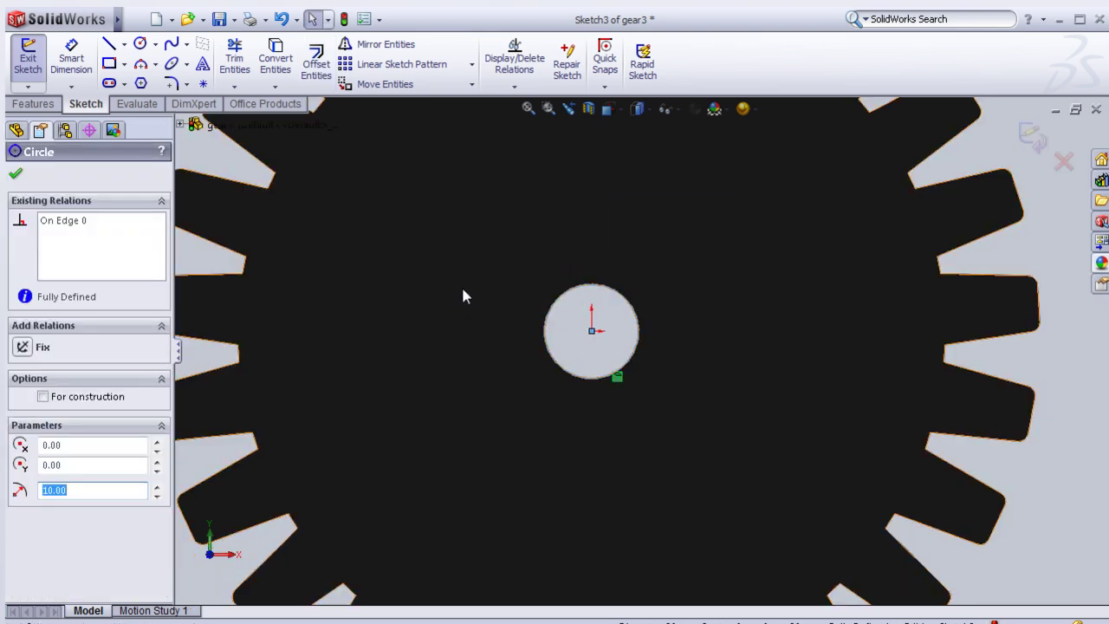
{"action": "left_click", "coordinate": [15, 178]}
Step: Return to a Normal To view and set the display style to Hidden Lines Removed
{"action": "mouse_move", "coordinate": [391, 237]}
{"action": "middle_mouse_down"}
{"action": "mouse_move", "coordinate": [411, 238]}
{"action": "mouse_move", "coordinate": [423, 255]}
{"action": "middle_mouse_up"}
{"action": "scroll", "coordinate": [545, 338], "scroll_direction": "down", "scroll_amount": 2}
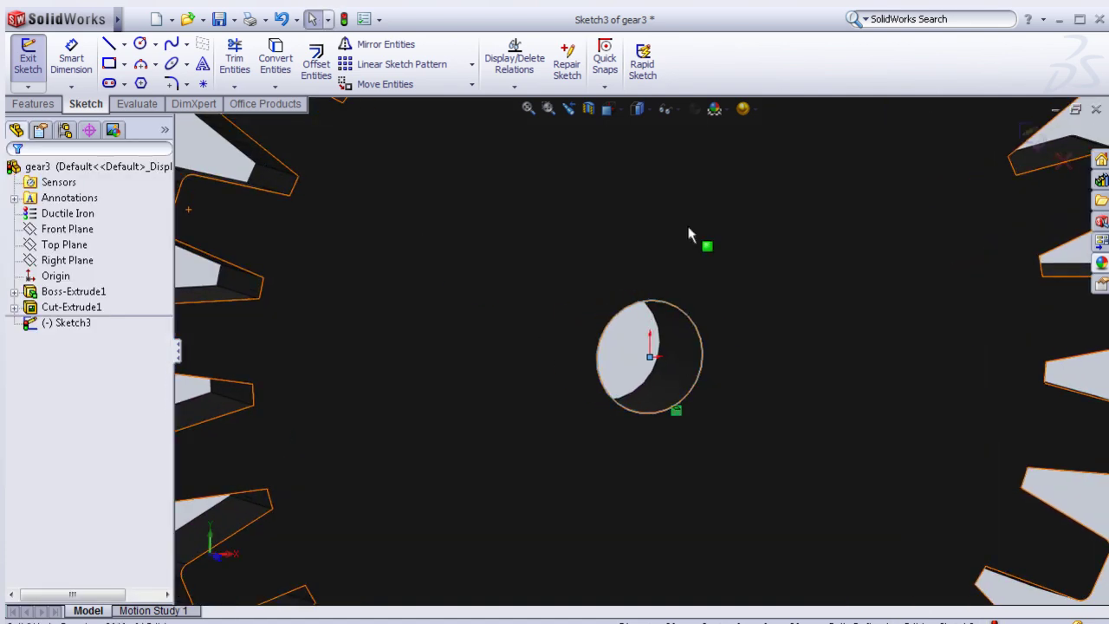
{"action": "key", "text": "ctrl+8"}
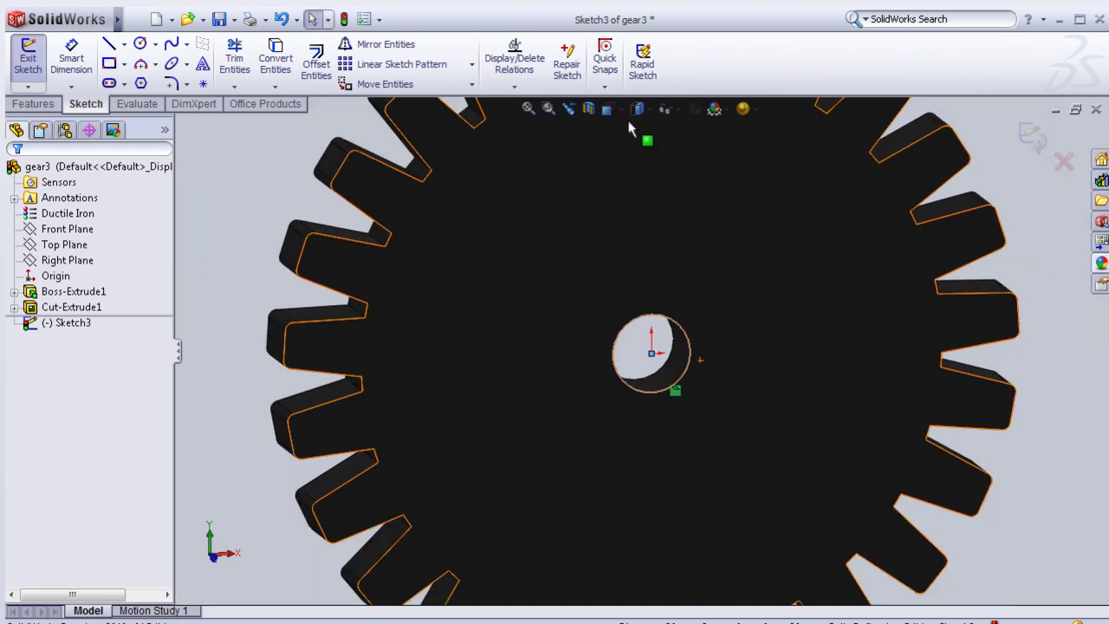
{"action": "left_click", "coordinate": [639, 109]}
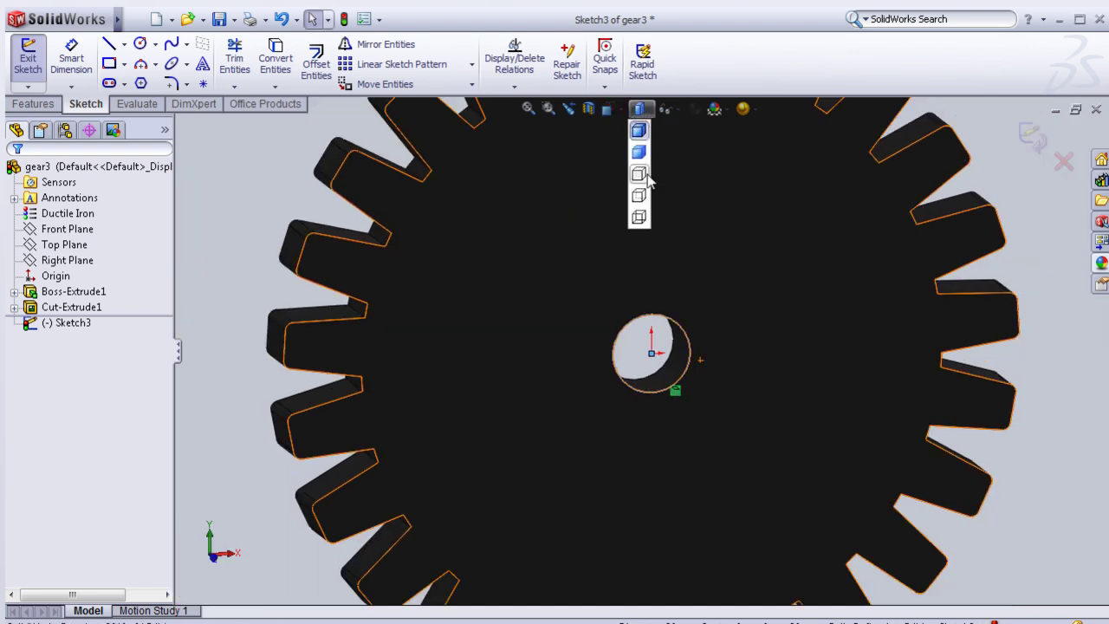
{"action": "left_click", "coordinate": [641, 174]}
Step: Select Sketch3, then start and cancel Offset Entities without applying an offset
{"action": "scroll", "coordinate": [663, 235], "scroll_direction": "down", "scroll_amount": 2}
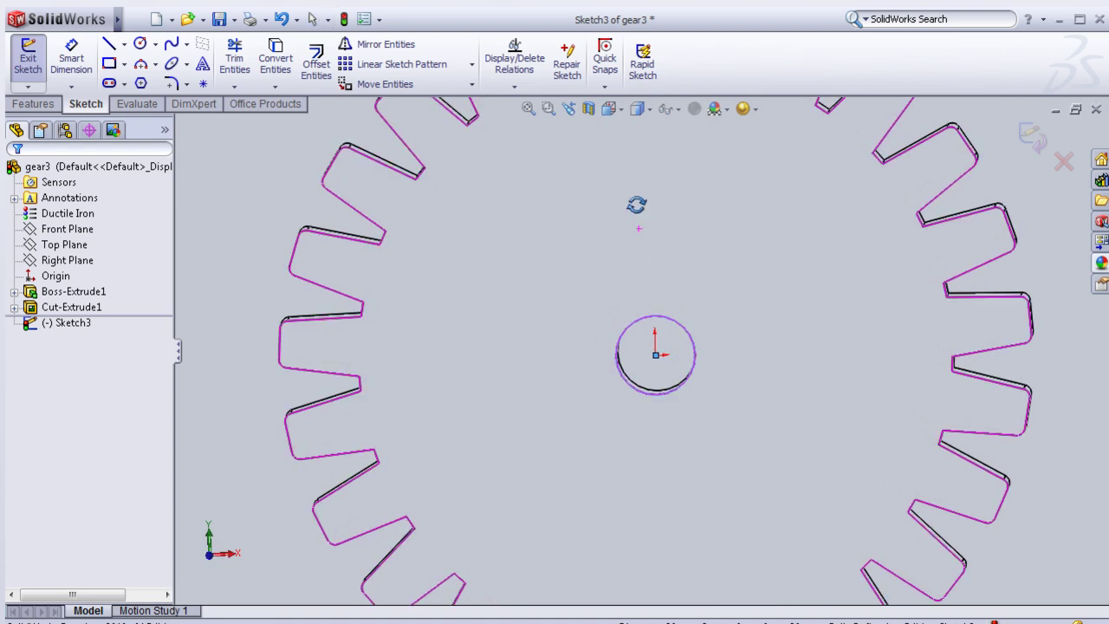
{"action": "left_click", "coordinate": [574, 344]}
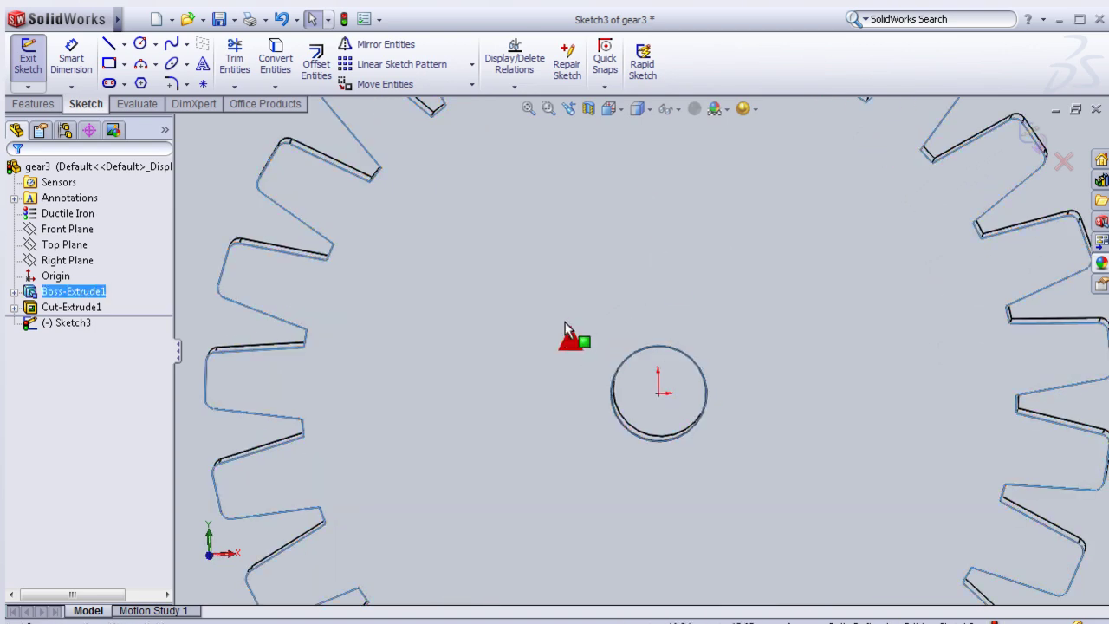
{"action": "middle_click_drag", "start_coordinate": [574, 338], "coordinate": [571, 336]}
{"action": "left_click", "coordinate": [76, 327]}
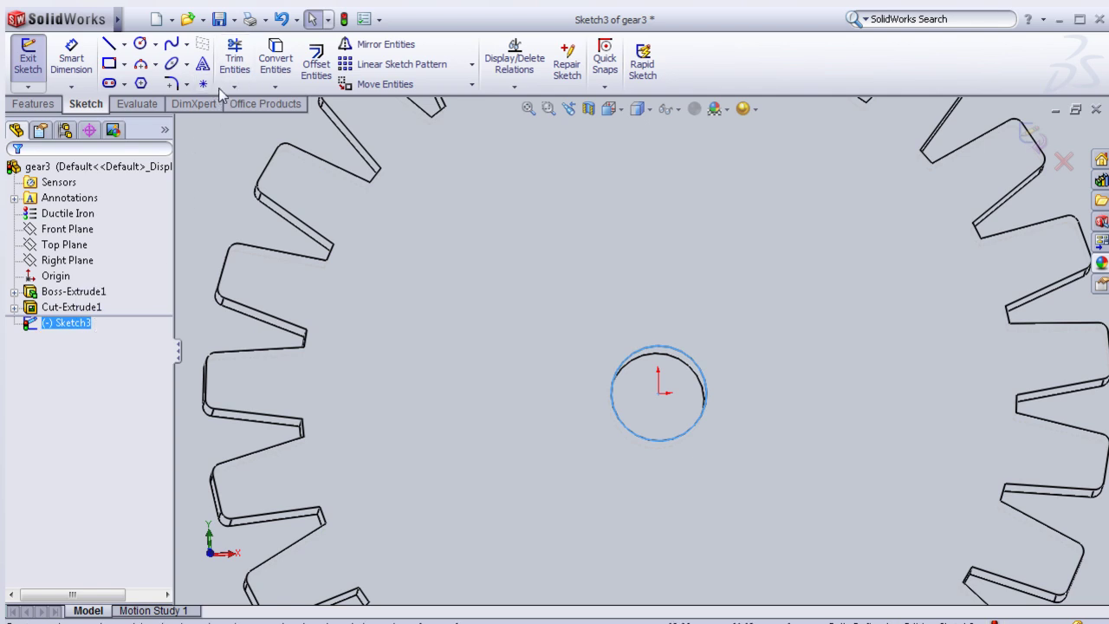
{"action": "left_click", "coordinate": [315, 68]}
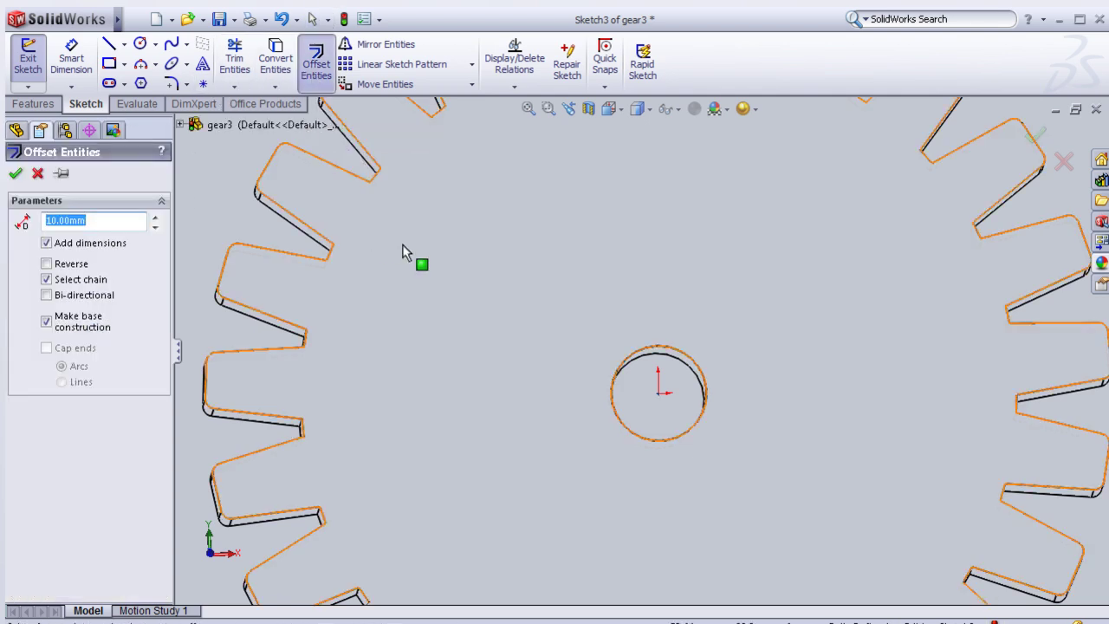
{"action": "left_click", "coordinate": [15, 172]}
Step: View the gear Normal To the sketch plane and select its front face
{"action": "key", "text": "space"}
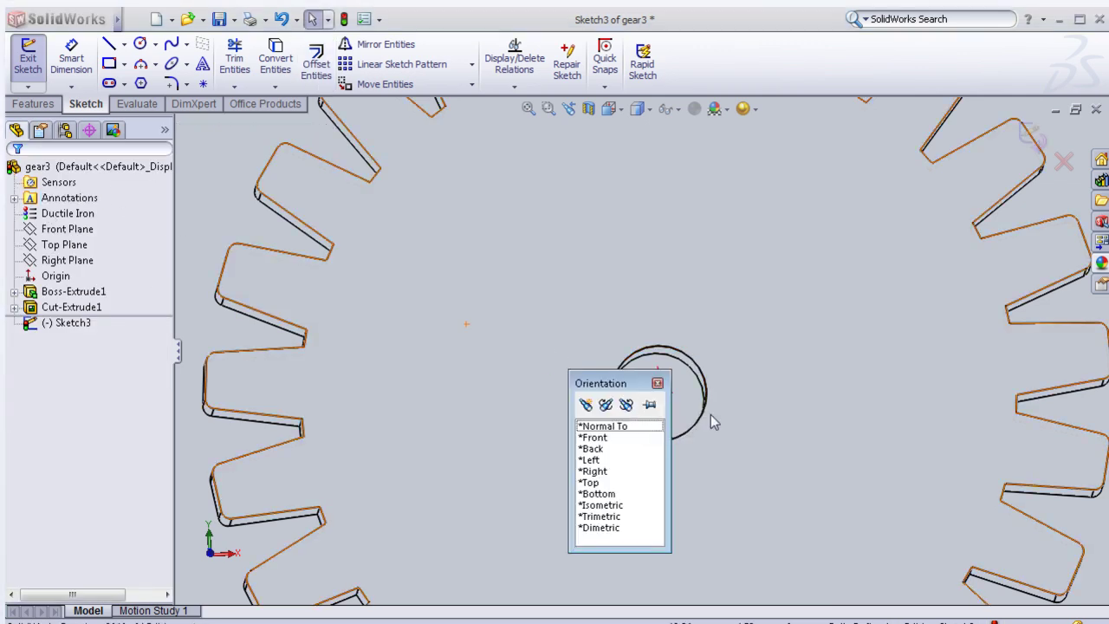
{"action": "double_click", "coordinate": [612, 427]}
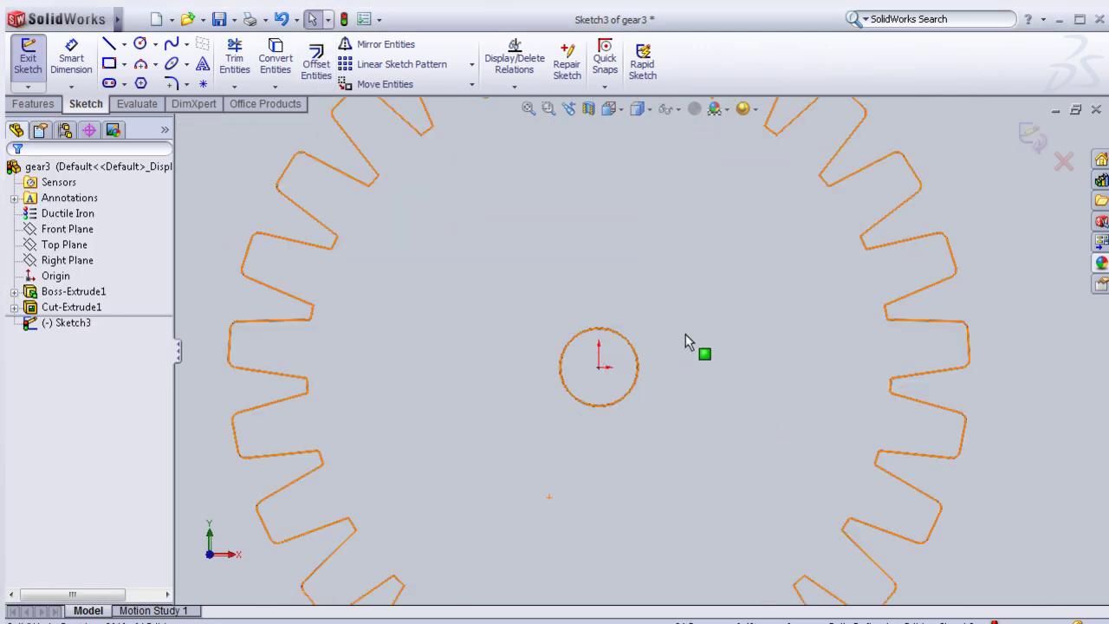
{"action": "left_click", "coordinate": [473, 378]}
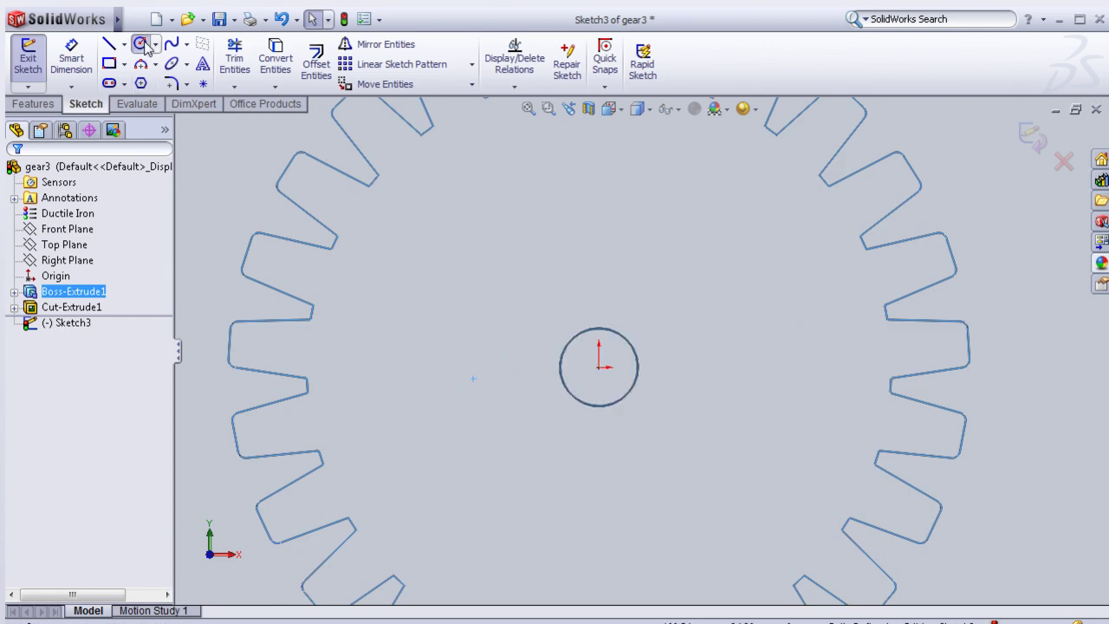
Step: Draw a circle at the origin around the hole and dimension it to 30 mm diameter
{"action": "left_click", "coordinate": [599, 366]}
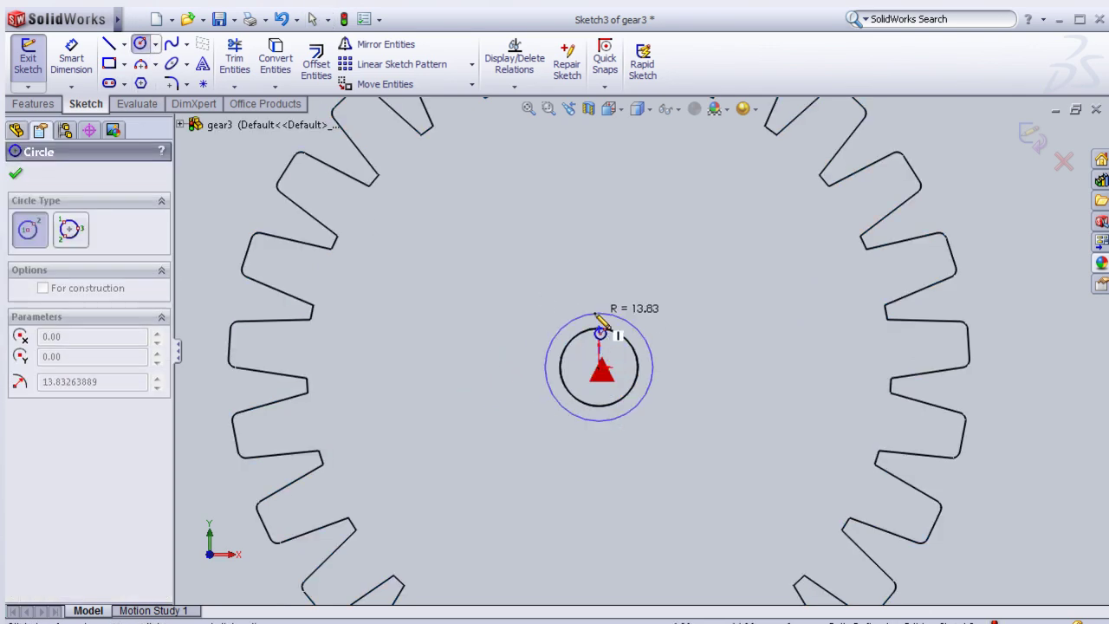
{"action": "left_click", "coordinate": [597, 309]}
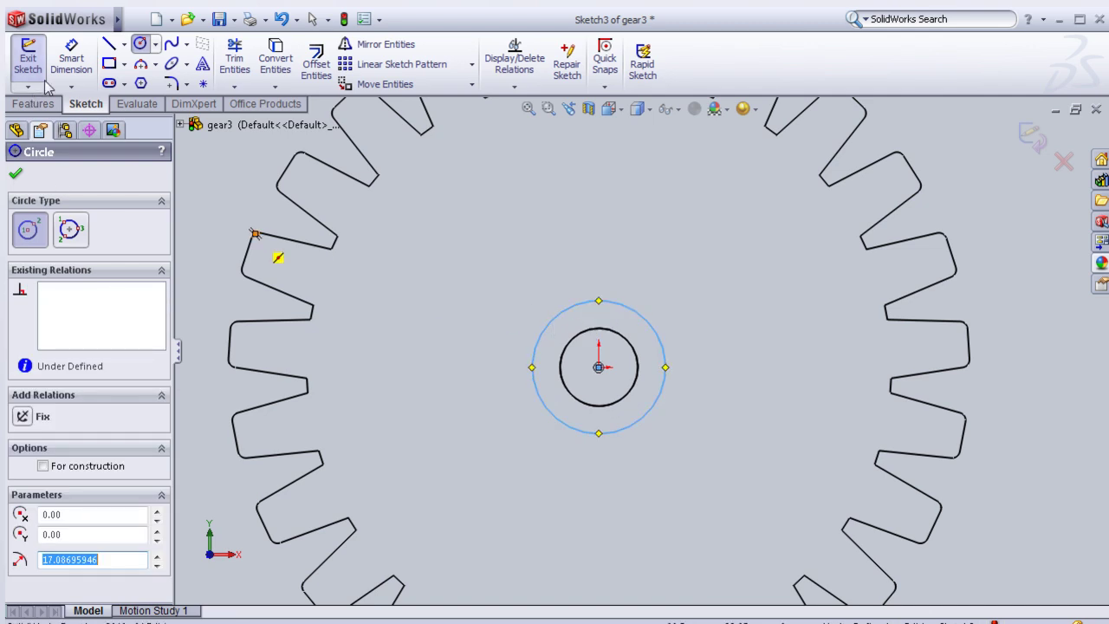
{"action": "right_click_drag", "start_coordinate": [273, 247], "coordinate": [293, 206]}
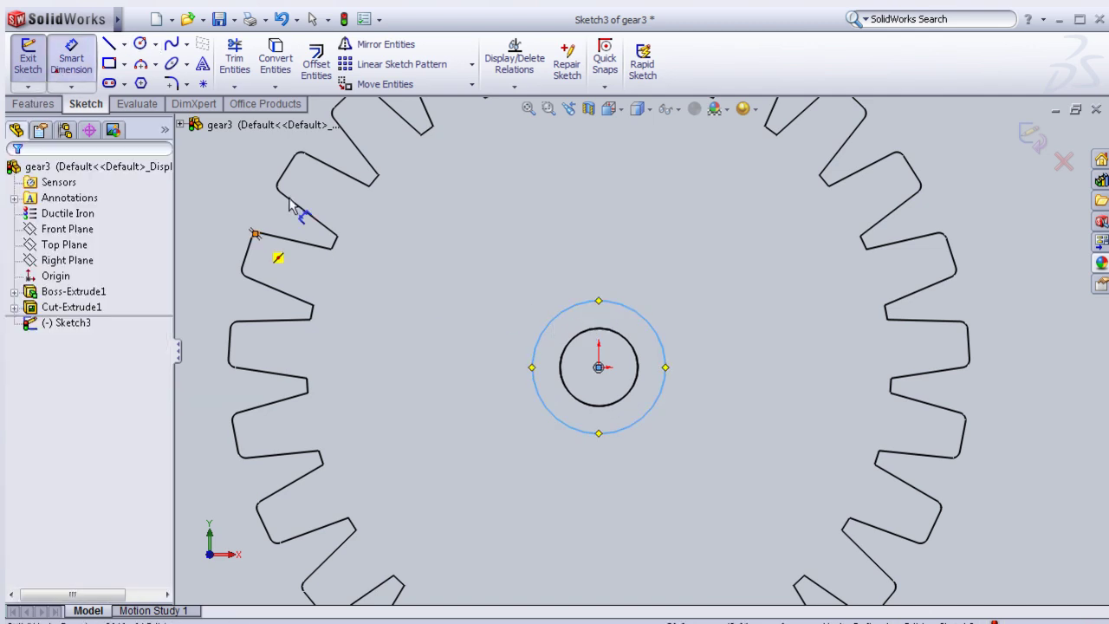
{"action": "left_click", "coordinate": [595, 302]}
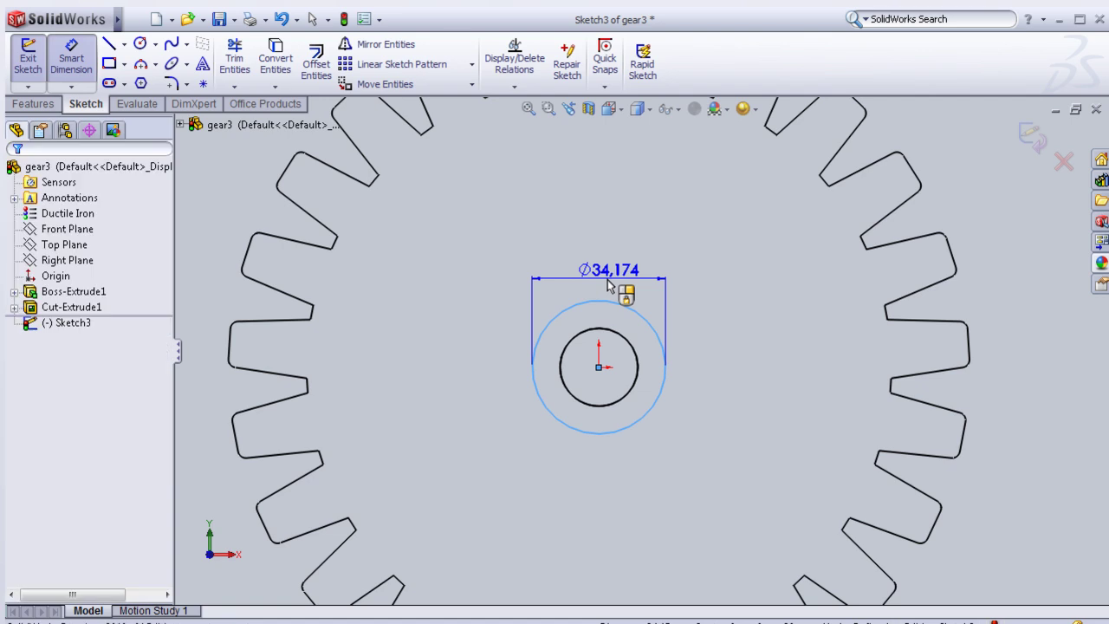
{"action": "left_click", "coordinate": [609, 288]}
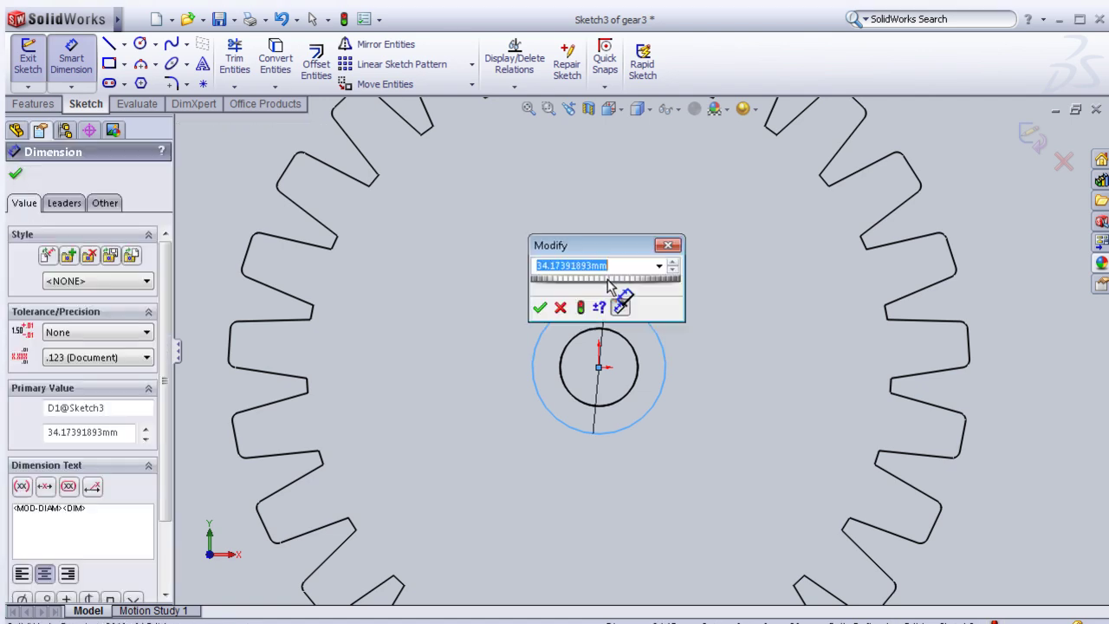
{"action": "type", "text": "3"}
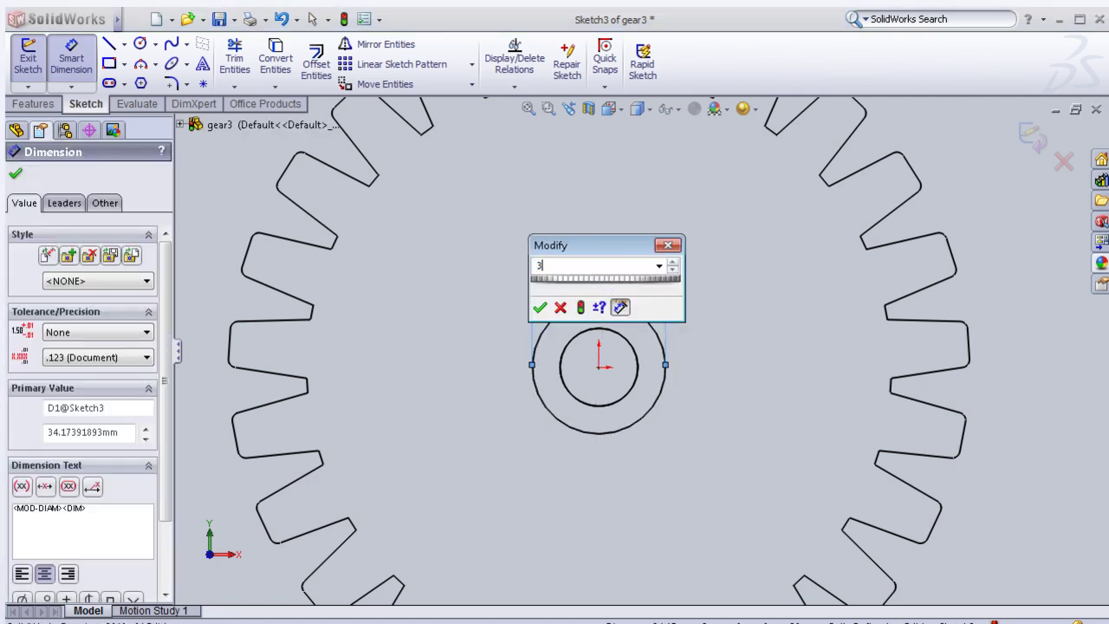
{"action": "left_click", "coordinate": [540, 308]}
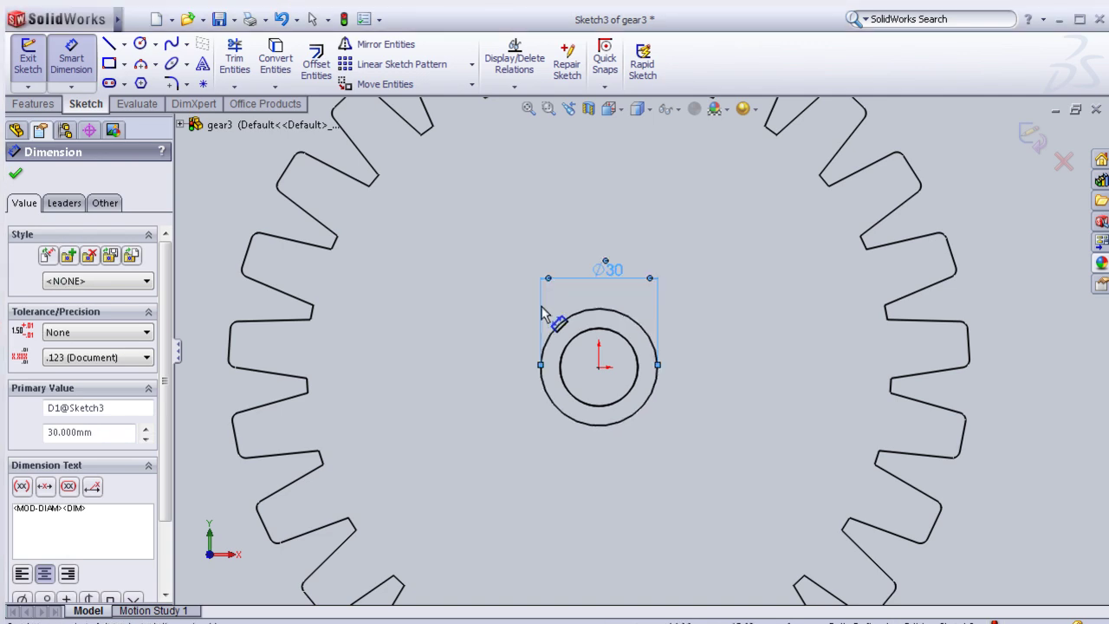
{"action": "scroll", "coordinate": [610, 324], "scroll_direction": "down", "scroll_amount": 1}
{"action": "scroll", "coordinate": [611, 323], "scroll_direction": "up", "scroll_amount": 1}
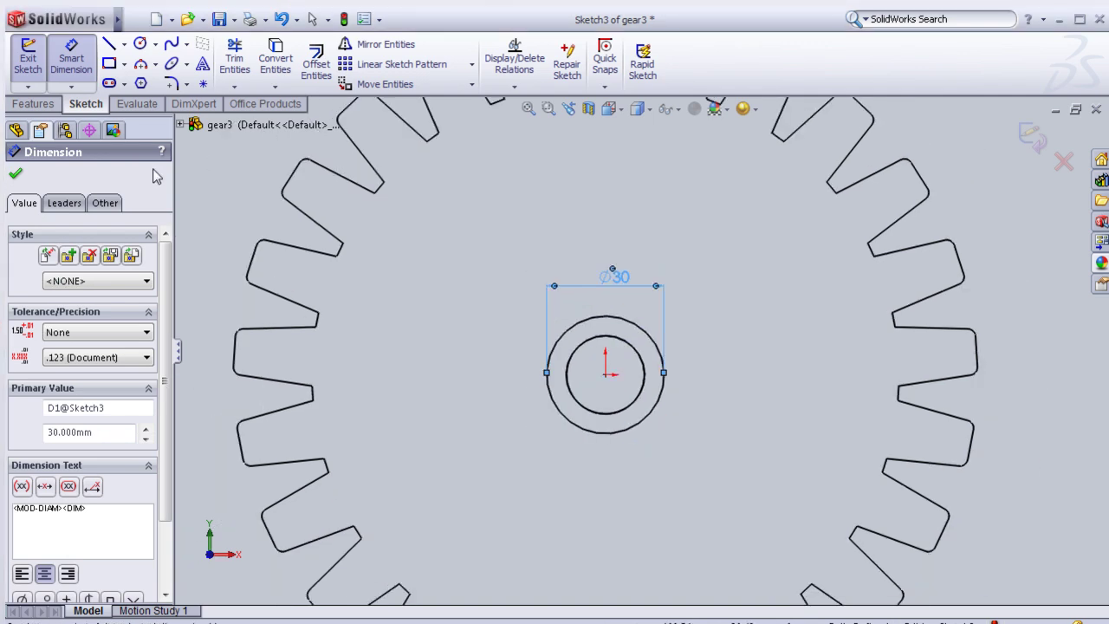
Step: Draw a large circle at the centre inside the teeth and dimension it to 125 mm diameter
{"action": "left_click", "coordinate": [605, 374]}
{"action": "scroll", "coordinate": [414, 253], "scroll_direction": "up", "scroll_amount": 1}
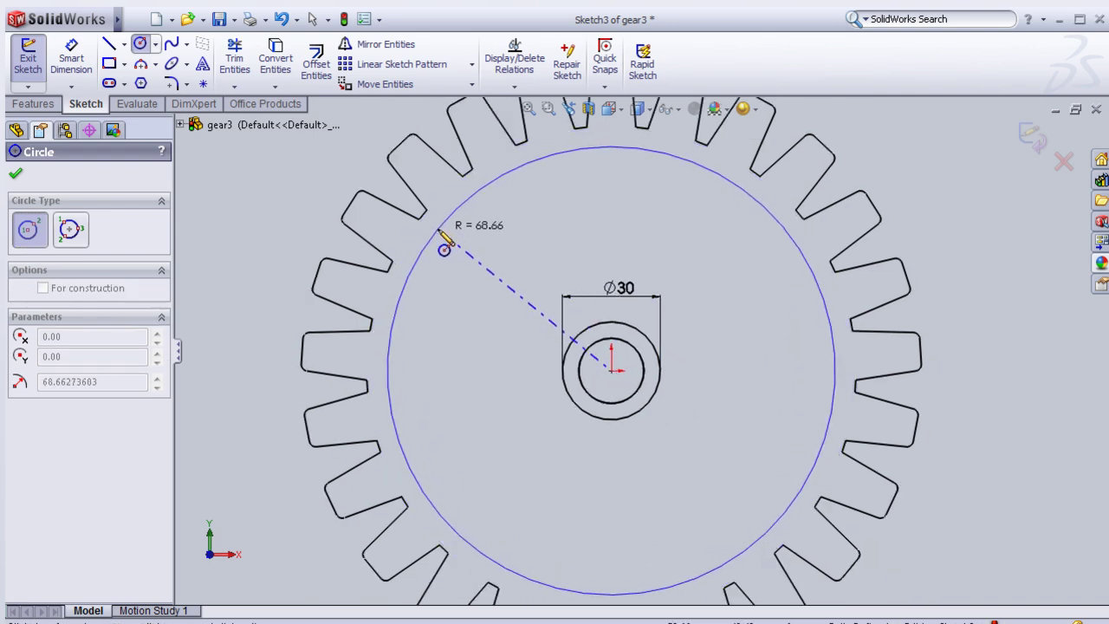
{"action": "left_click", "coordinate": [444, 244]}
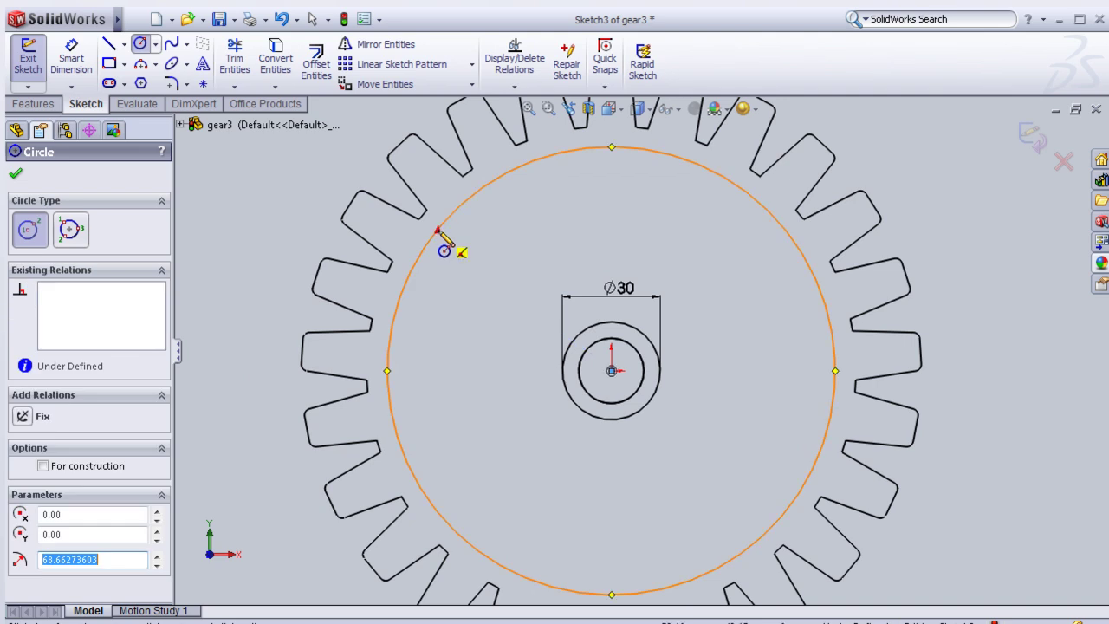
{"action": "left_click", "coordinate": [71, 58]}
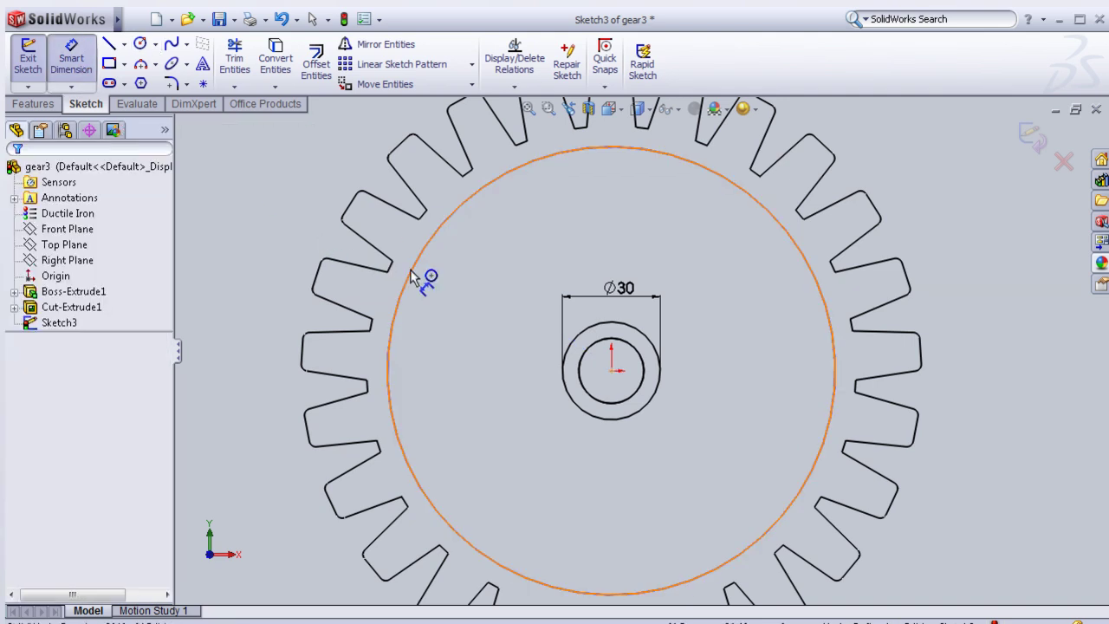
{"action": "left_click", "coordinate": [392, 272]}
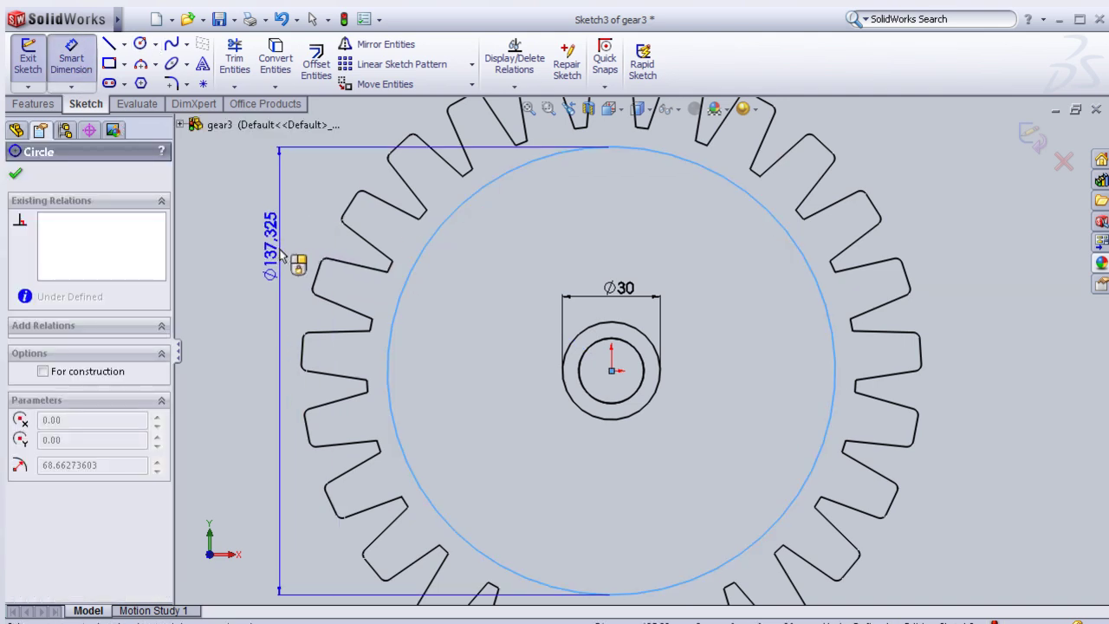
{"action": "left_click", "coordinate": [289, 263]}
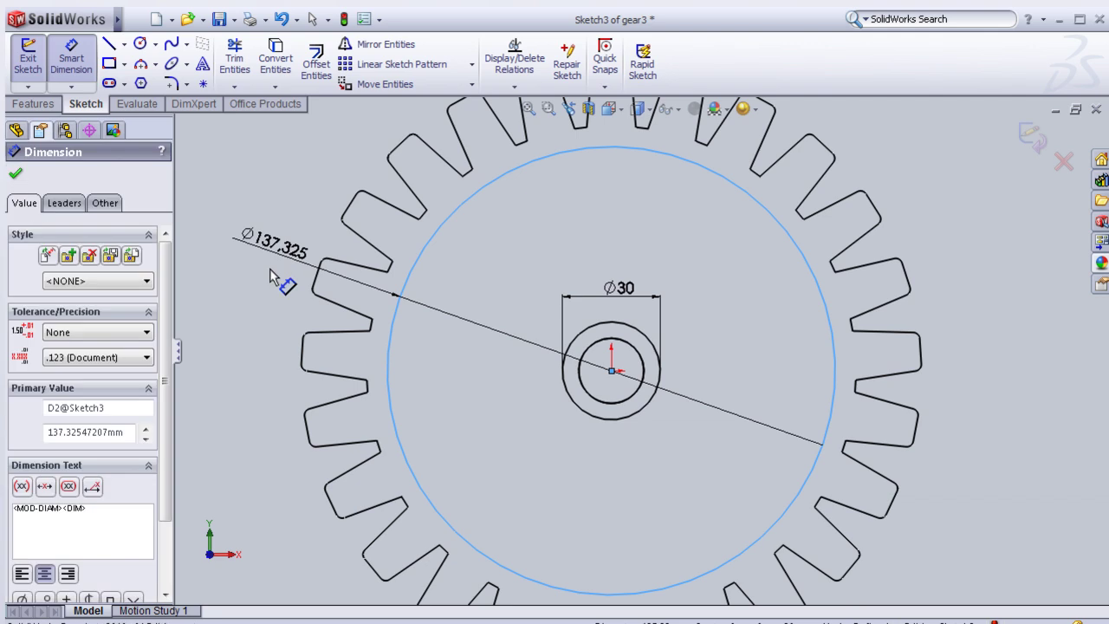
{"action": "left_click", "coordinate": [269, 308]}
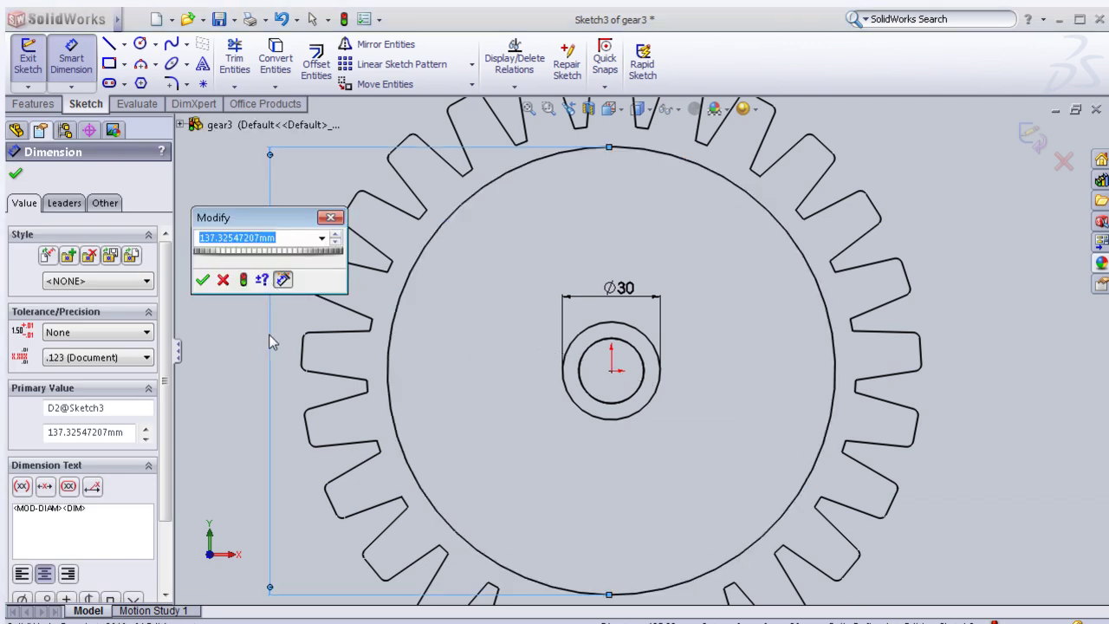
{"action": "type", "text": "12"}
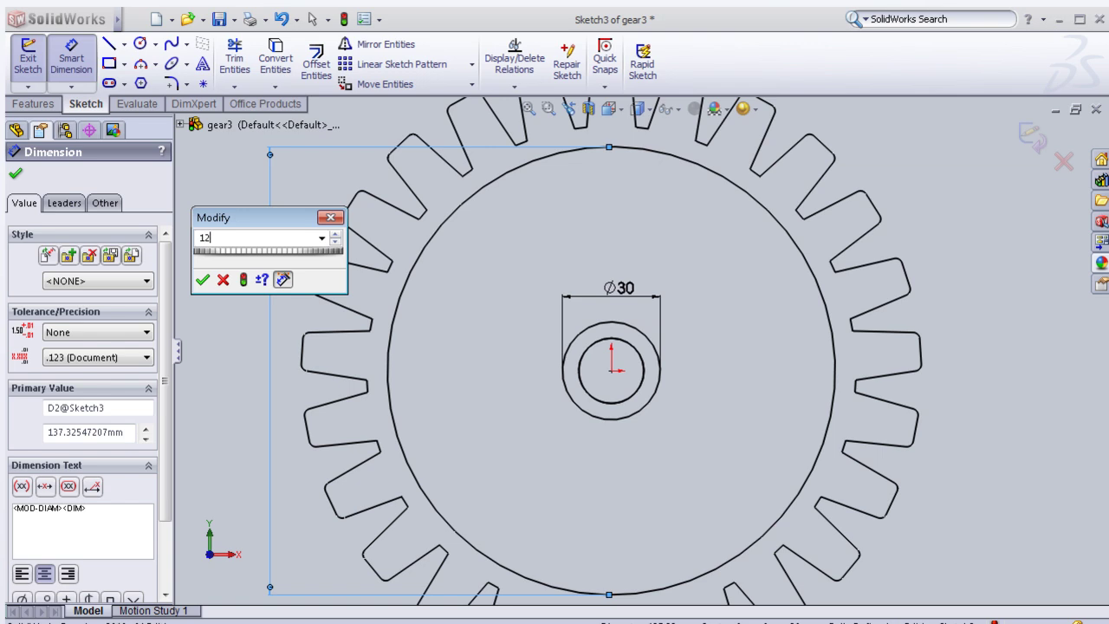
{"action": "left_click", "coordinate": [202, 282]}
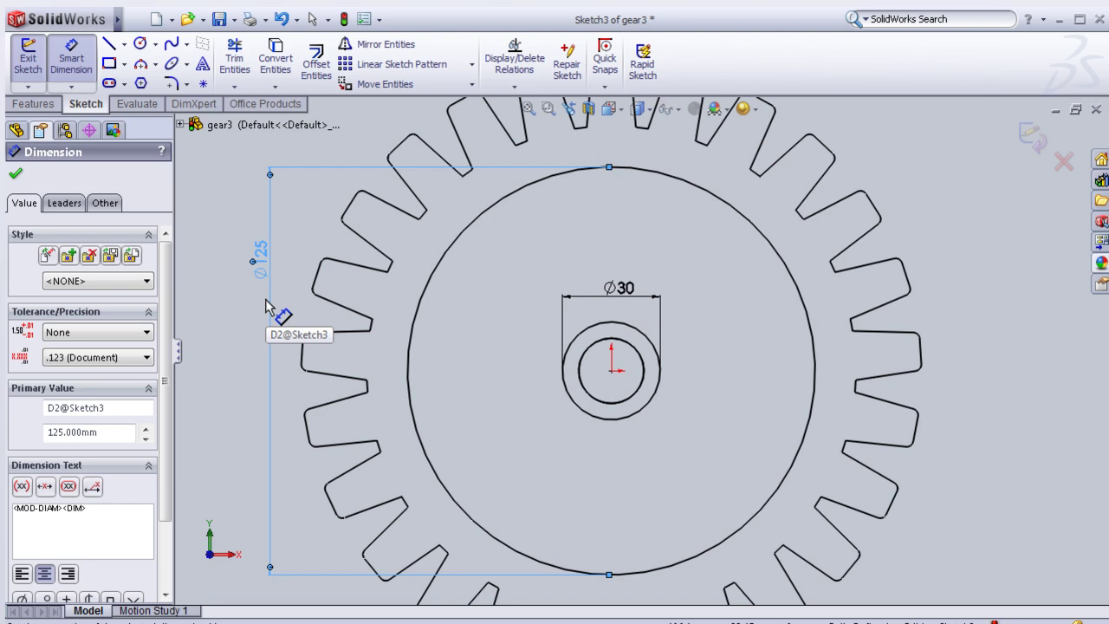
{"action": "key", "text": "f"}
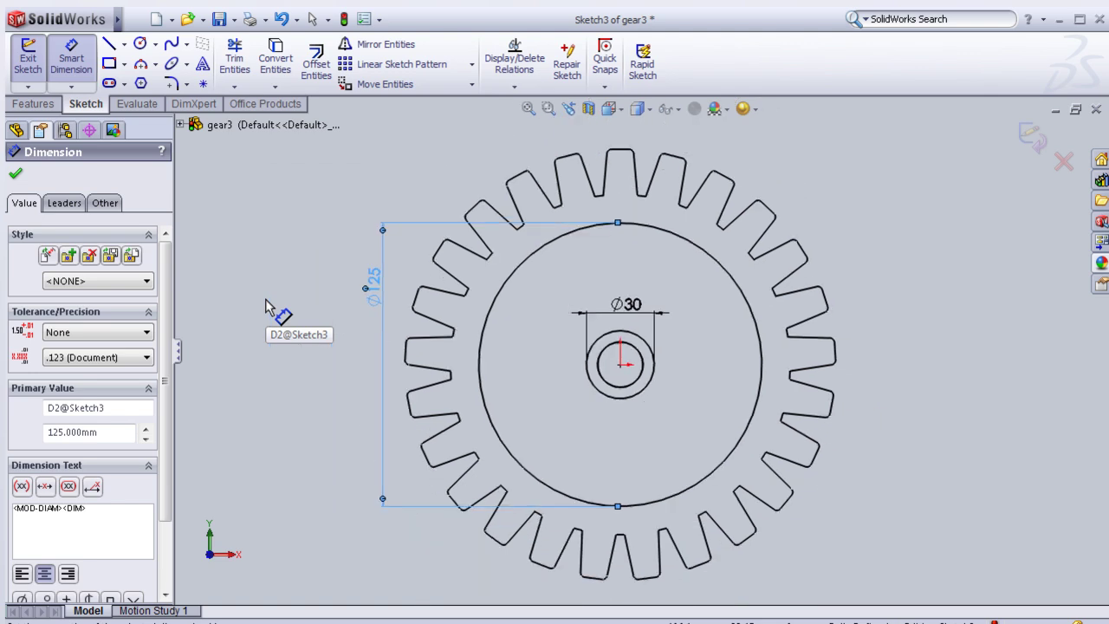
Step: Change the large circle's diameter to 130 mm and orbit to a tilted 3D view
{"action": "double_click", "coordinate": [371, 291]}
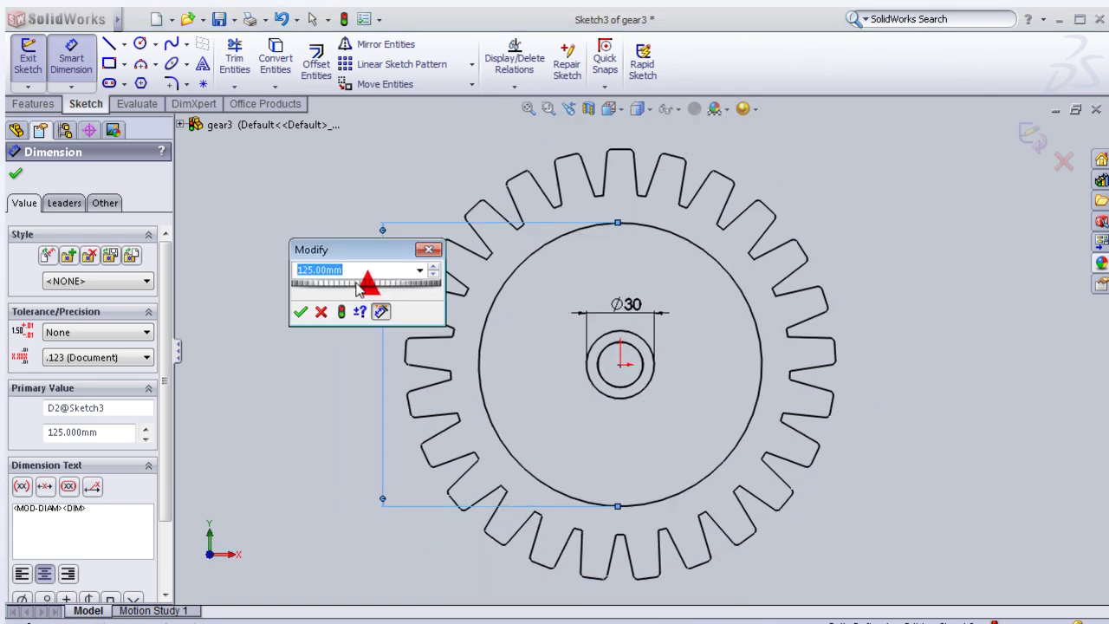
{"action": "type", "text": "130"}
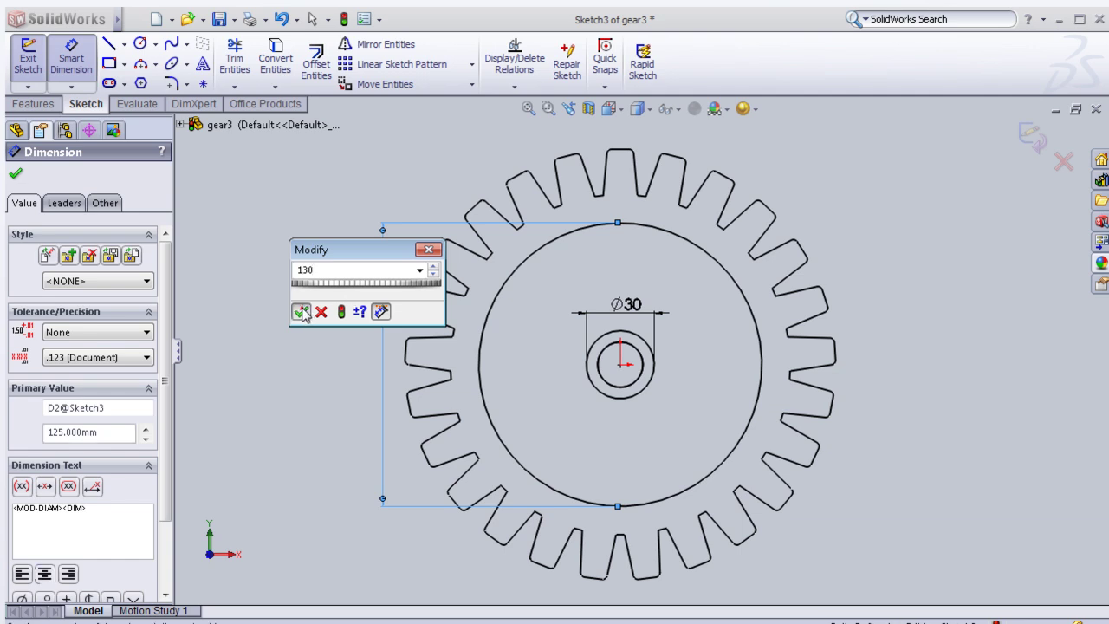
{"action": "left_click", "coordinate": [301, 311]}
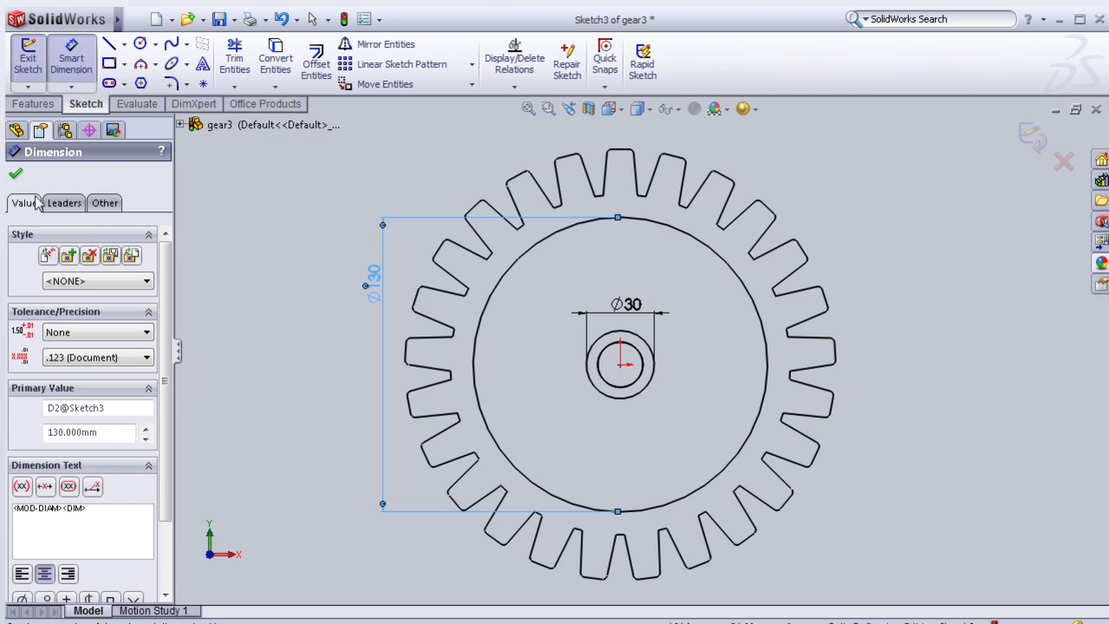
{"action": "left_click", "coordinate": [16, 175]}
{"action": "mouse_move", "coordinate": [260, 242]}
{"action": "middle_mouse_down"}
{"action": "mouse_move", "coordinate": [272, 240]}
{"action": "mouse_move", "coordinate": [315, 322]}
{"action": "mouse_move", "coordinate": [309, 342]}
{"action": "middle_mouse_up"}
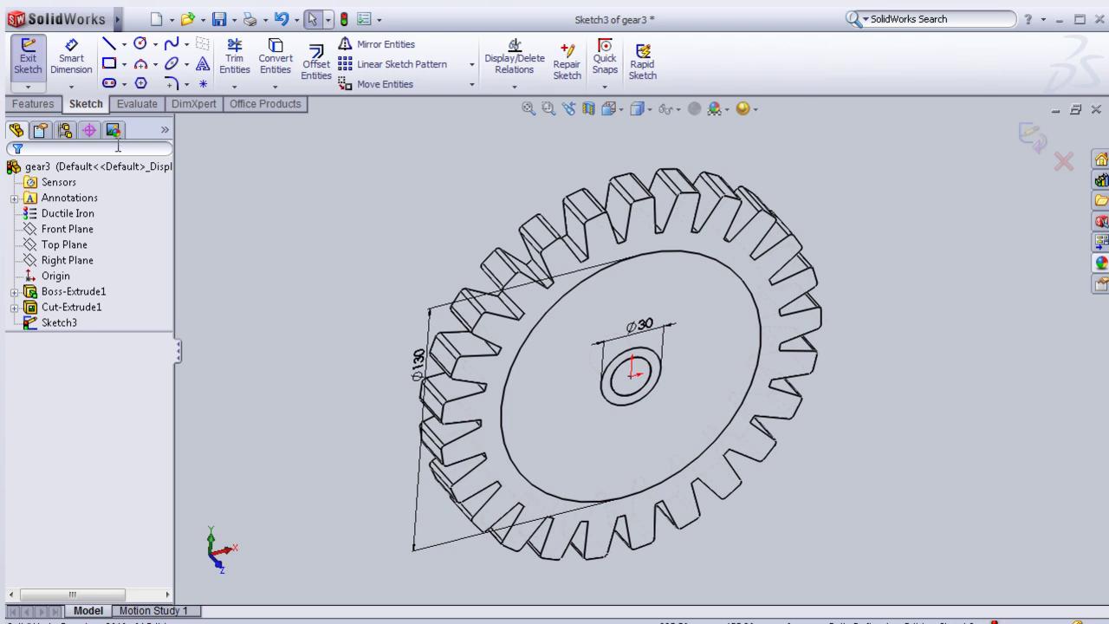
Step: Extruded-cut the ring region between the Ø30 and Ø130 circles 5 mm deep, Blind
{"action": "left_click", "coordinate": [33, 103]}
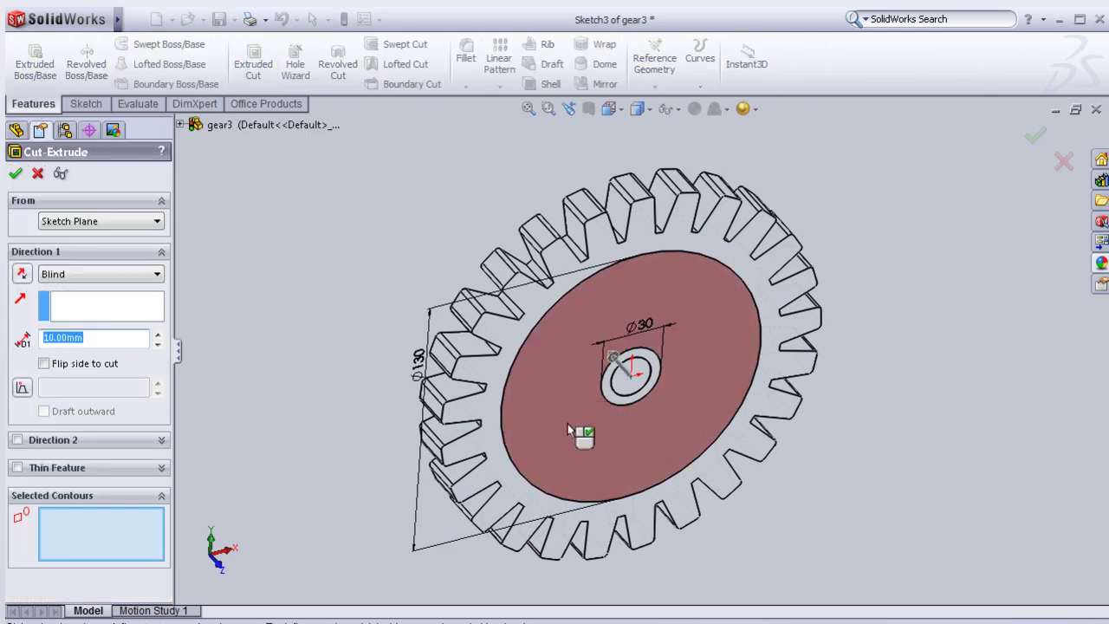
{"action": "left_click", "coordinate": [576, 459]}
{"action": "middle_click_drag", "start_coordinate": [290, 291], "coordinate": [315, 354]}
{"action": "mouse_move", "coordinate": [312, 361]}
{"action": "middle_mouse_down"}
{"action": "mouse_move", "coordinate": [319, 413]}
{"action": "mouse_move", "coordinate": [304, 367]}
{"action": "middle_mouse_up"}
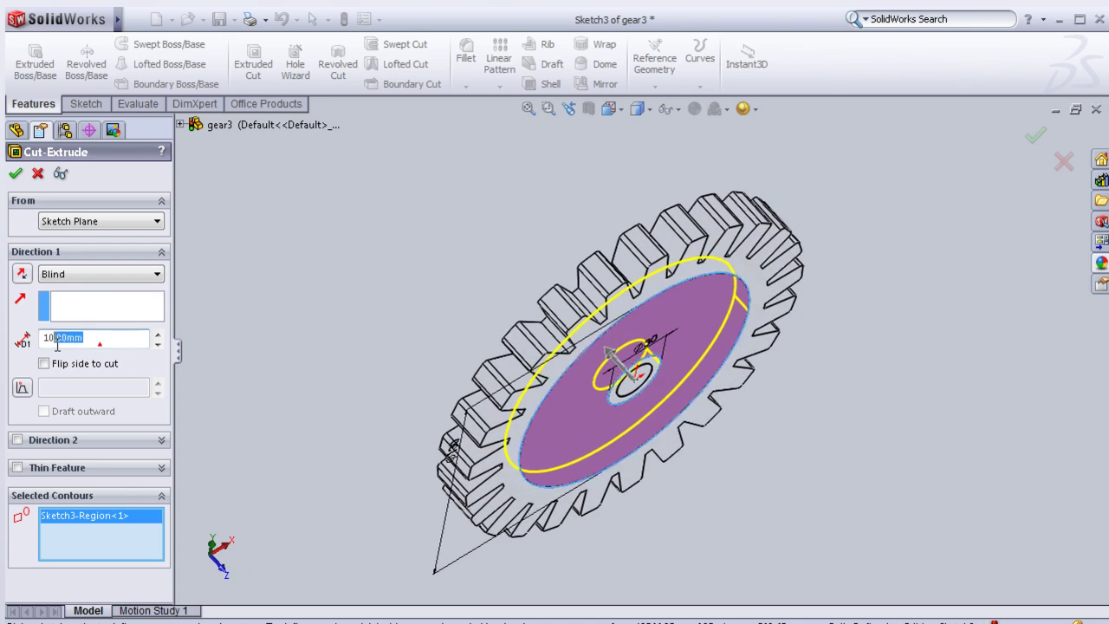
{"action": "type", "text": "5"}
{"action": "key", "text": "Return"}
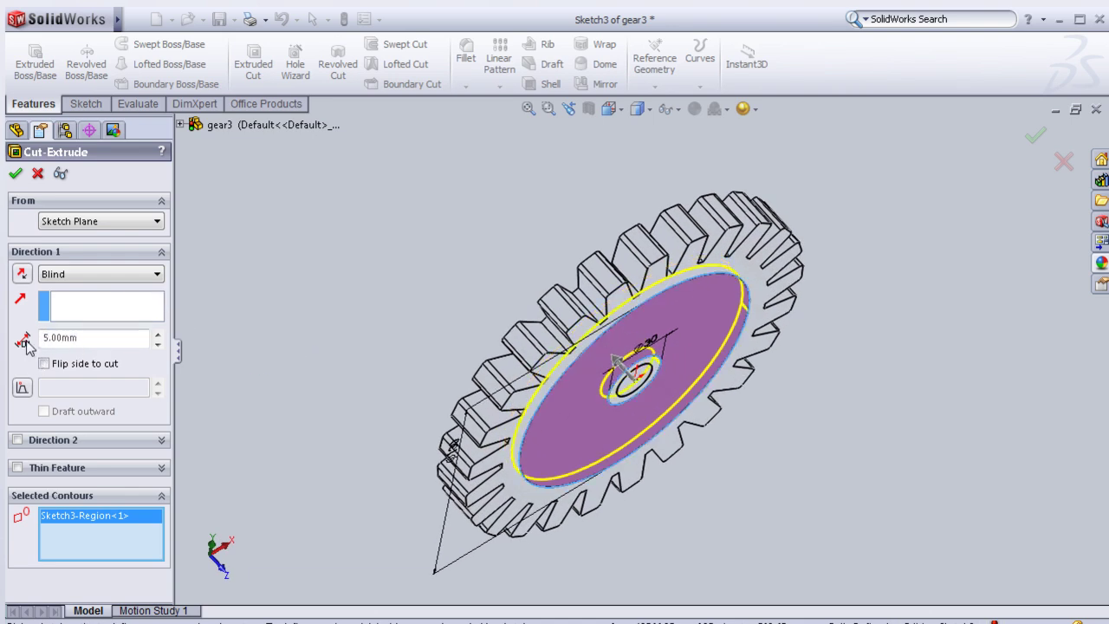
{"action": "left_click", "coordinate": [15, 175]}
Step: Orbit to a near face-on view and check where the Front Plane lies
{"action": "left_click", "coordinate": [417, 305]}
{"action": "mouse_move", "coordinate": [415, 299]}
{"action": "middle_mouse_down"}
{"action": "mouse_move", "coordinate": [388, 185]}
{"action": "mouse_move", "coordinate": [312, 185]}
{"action": "mouse_move", "coordinate": [298, 213]}
{"action": "mouse_move", "coordinate": [317, 260]}
{"action": "mouse_move", "coordinate": [338, 273]}
{"action": "mouse_move", "coordinate": [285, 268]}
{"action": "mouse_move", "coordinate": [267, 302]}
{"action": "mouse_move", "coordinate": [226, 307]}
{"action": "middle_mouse_up"}
{"action": "left_click", "coordinate": [87, 229]}
{"action": "key", "text": "Escape"}
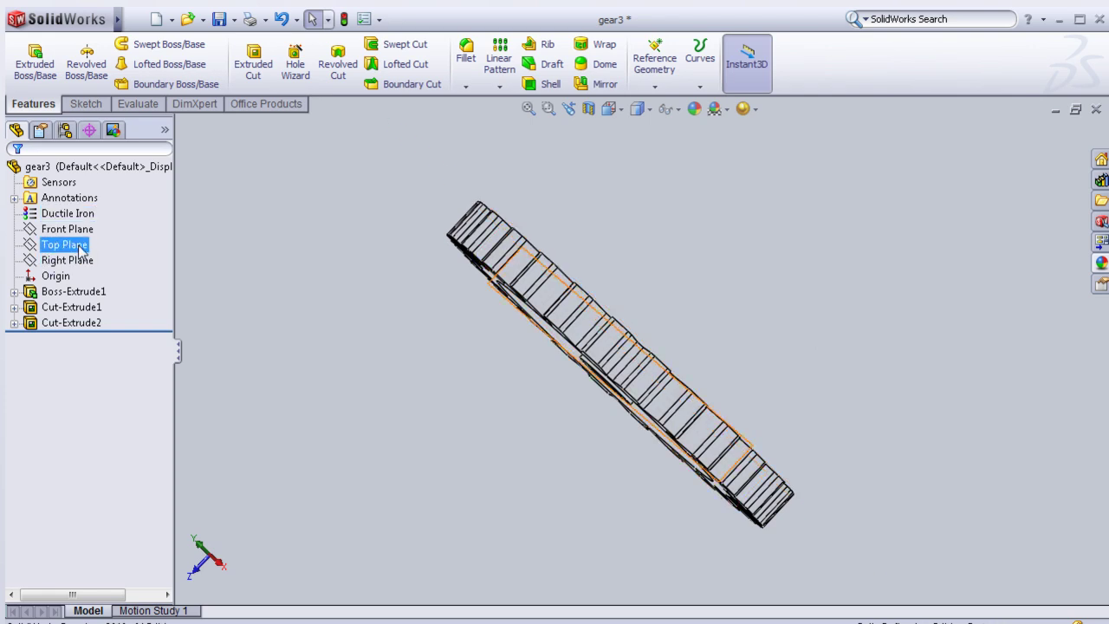
Step: Create Plane1 offset 10 mm from the gear's front face with Flip enabled
{"action": "mouse_move", "coordinate": [208, 263]}
{"action": "middle_mouse_down"}
{"action": "mouse_move", "coordinate": [234, 261]}
{"action": "mouse_move", "coordinate": [220, 317]}
{"action": "middle_mouse_up"}
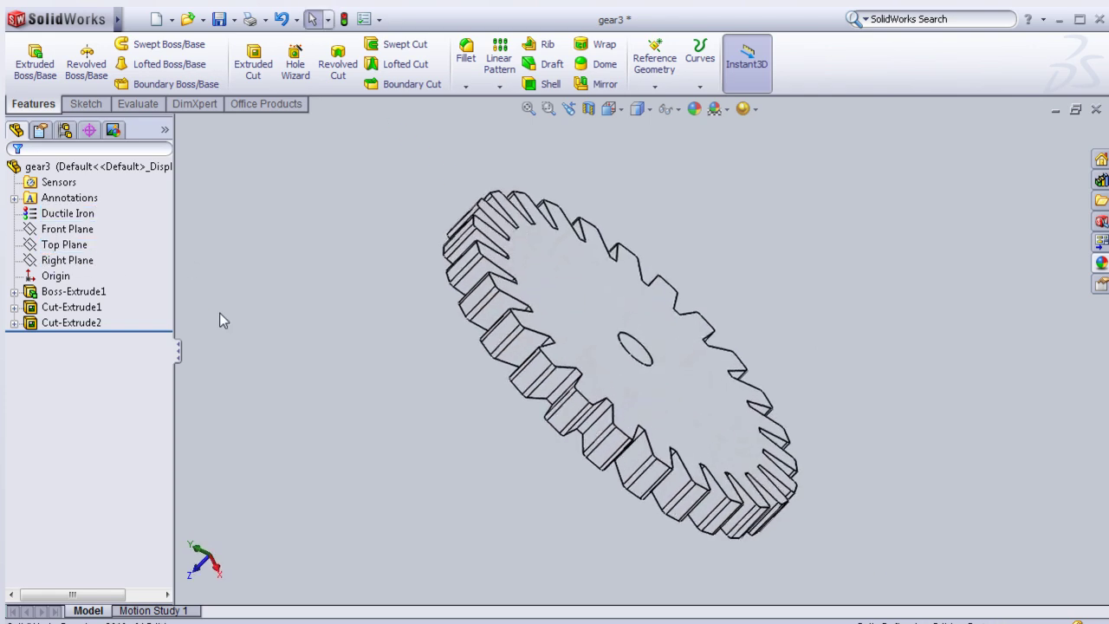
{"action": "left_click", "coordinate": [560, 322]}
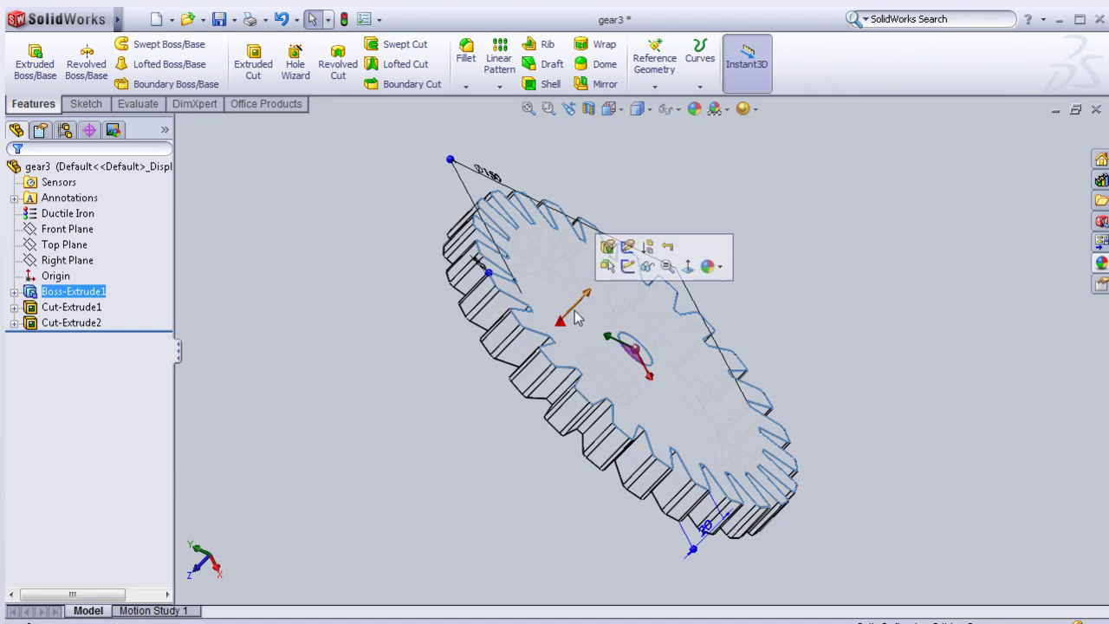
{"action": "left_click", "coordinate": [658, 88]}
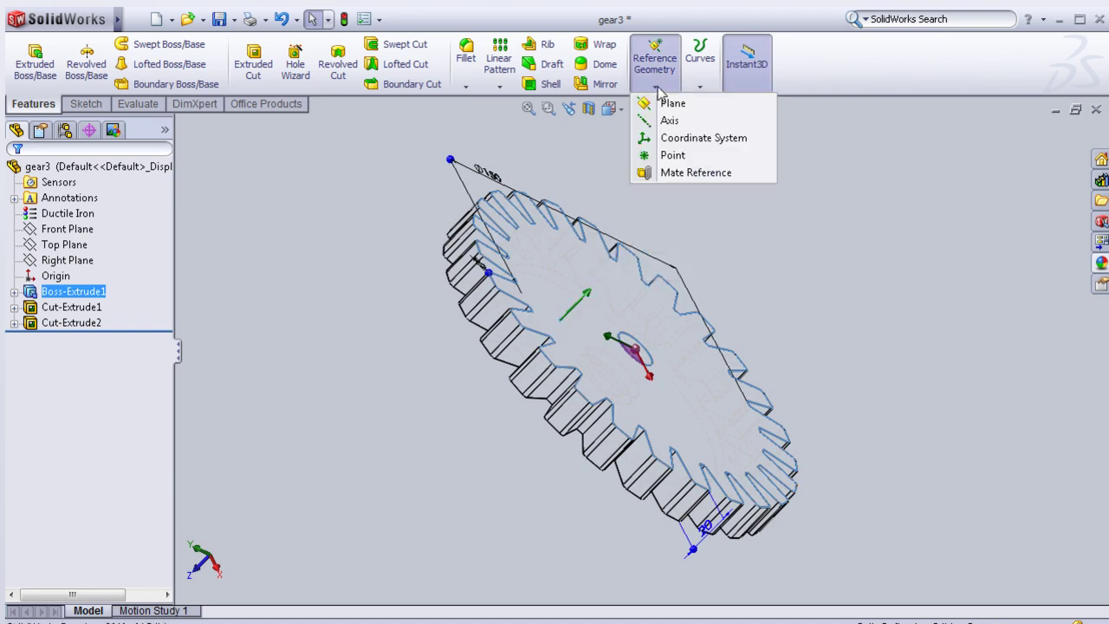
{"action": "left_click", "coordinate": [667, 105]}
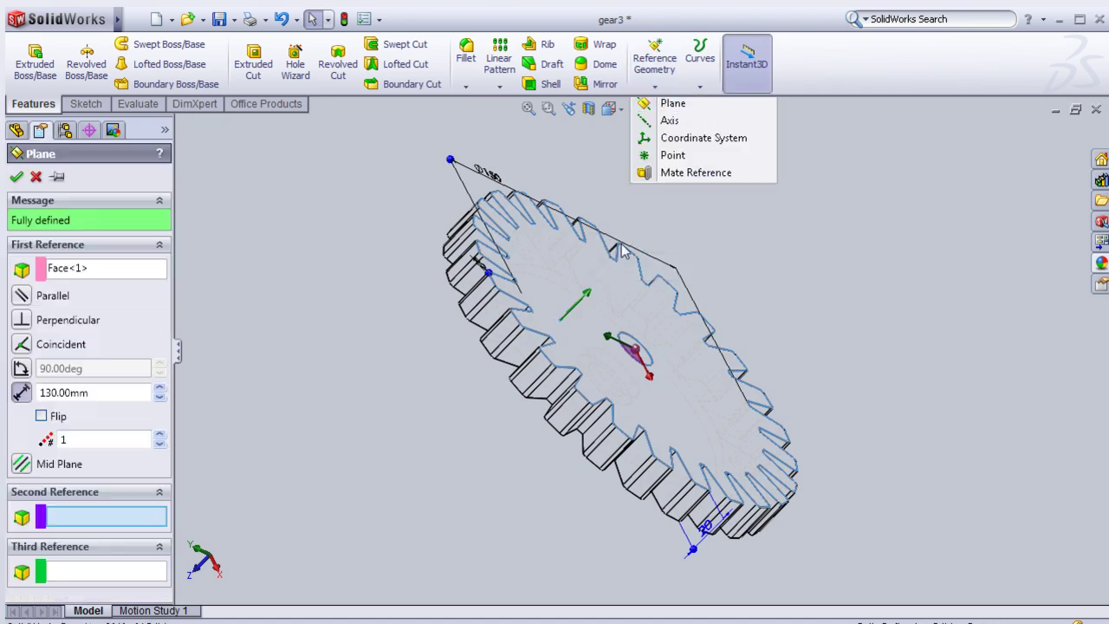
{"action": "middle_click_drag", "start_coordinate": [370, 347], "coordinate": [399, 343]}
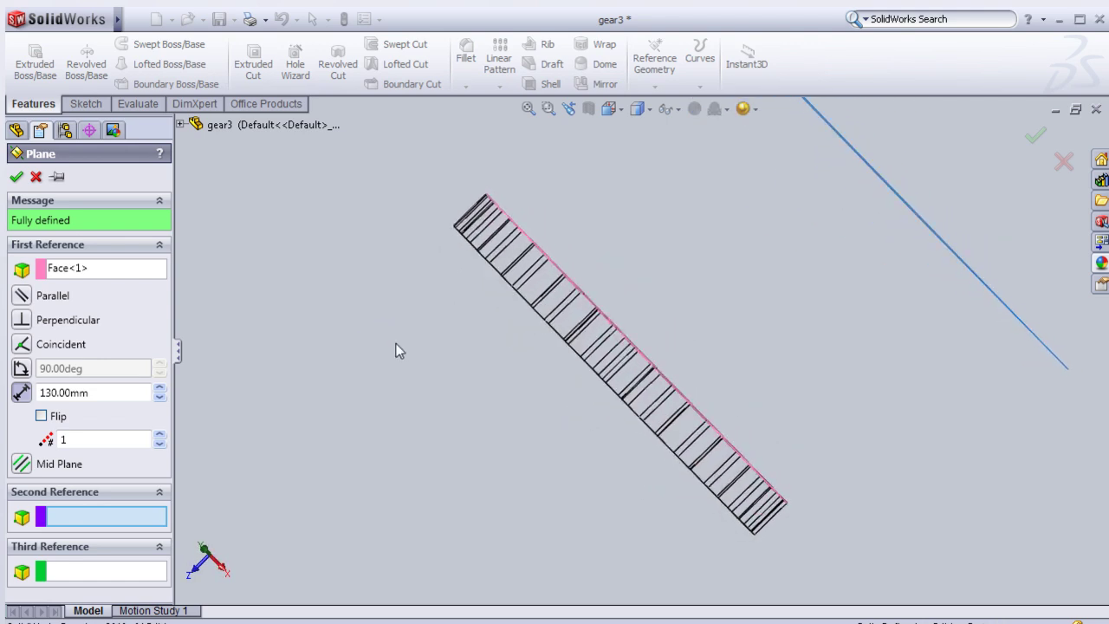
{"action": "left_click", "coordinate": [41, 417]}
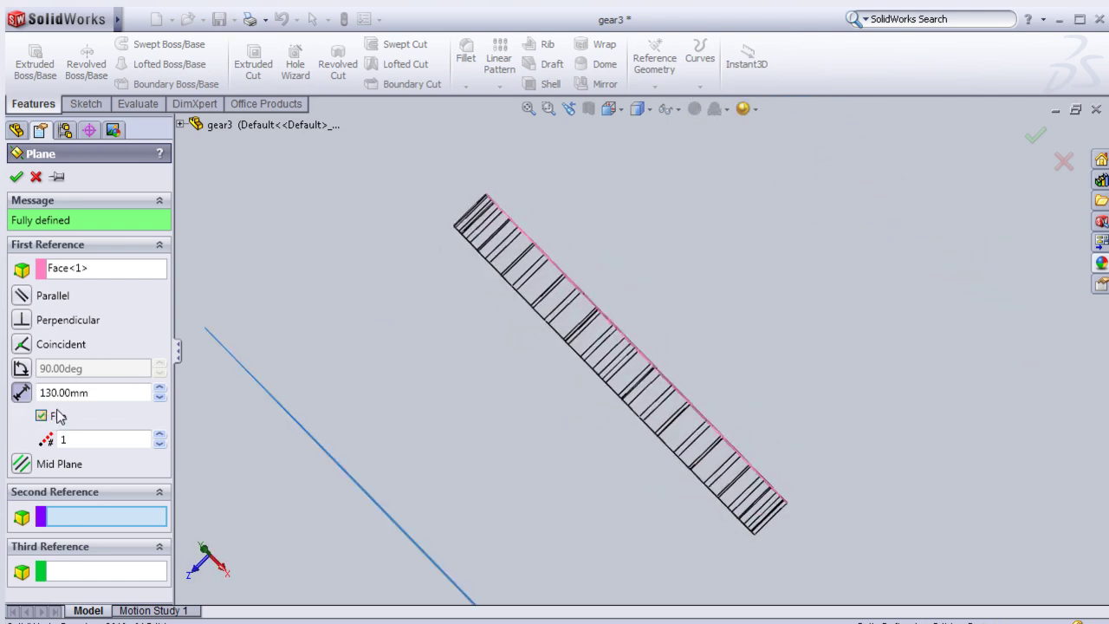
{"action": "type", "text": "1"}
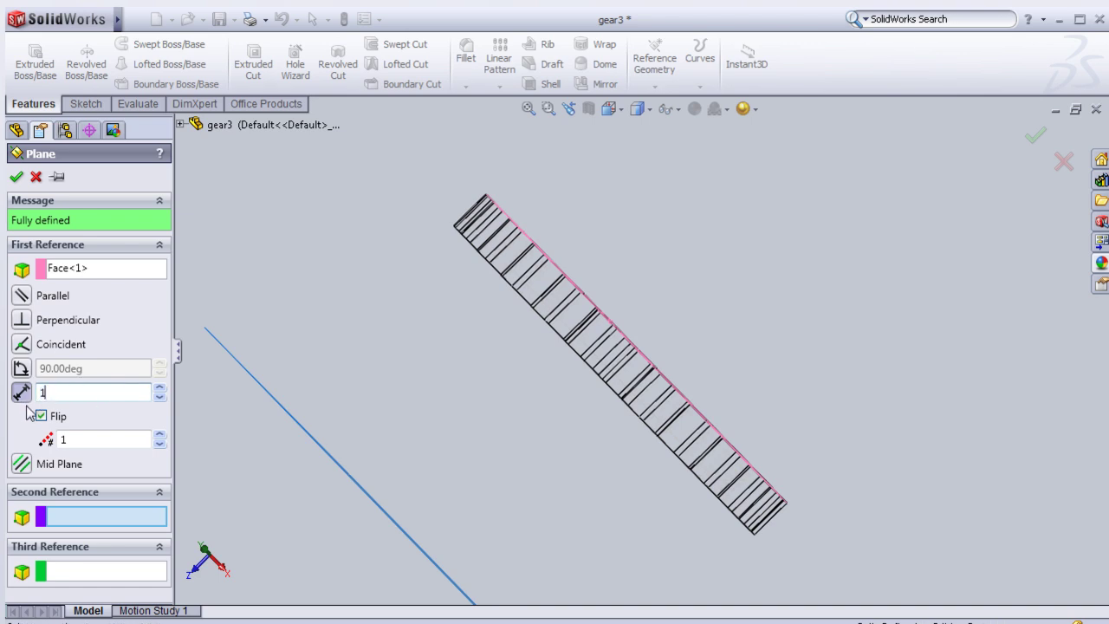
{"action": "left_click", "coordinate": [17, 174]}
{"action": "mouse_move", "coordinate": [248, 285]}
{"action": "middle_mouse_down"}
{"action": "mouse_move", "coordinate": [272, 347]}
{"action": "mouse_move", "coordinate": [334, 342]}
{"action": "mouse_move", "coordinate": [326, 306]}
{"action": "middle_mouse_up"}
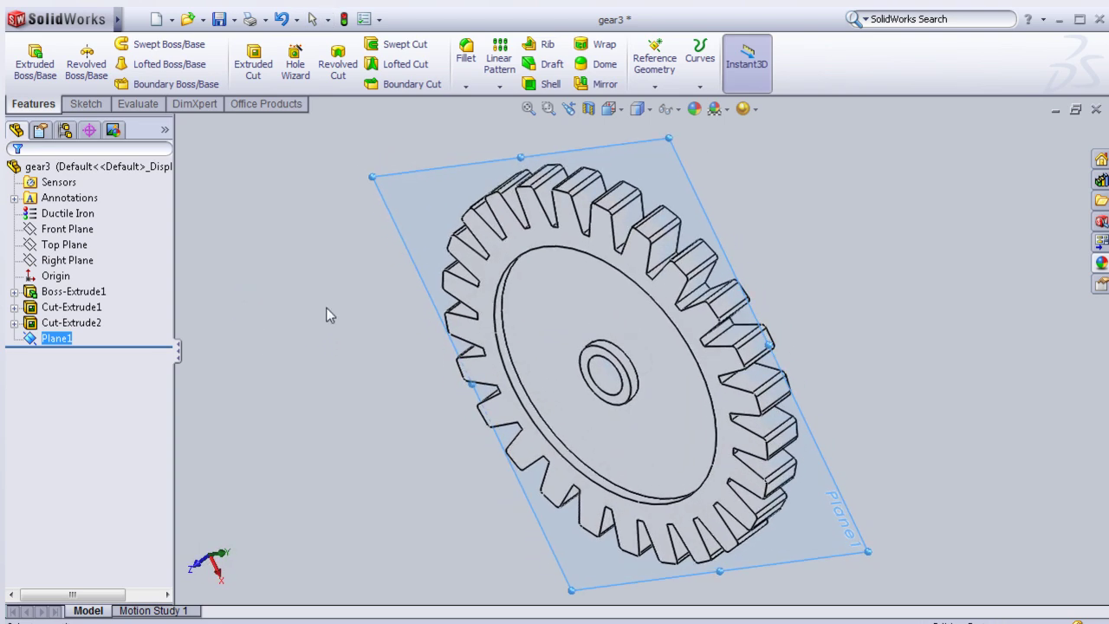
{"action": "left_click", "coordinate": [499, 86]}
Step: Mirror Cut-Extrude2 across Plane1 so the opposite face gets the same recess
{"action": "left_click", "coordinate": [525, 138]}
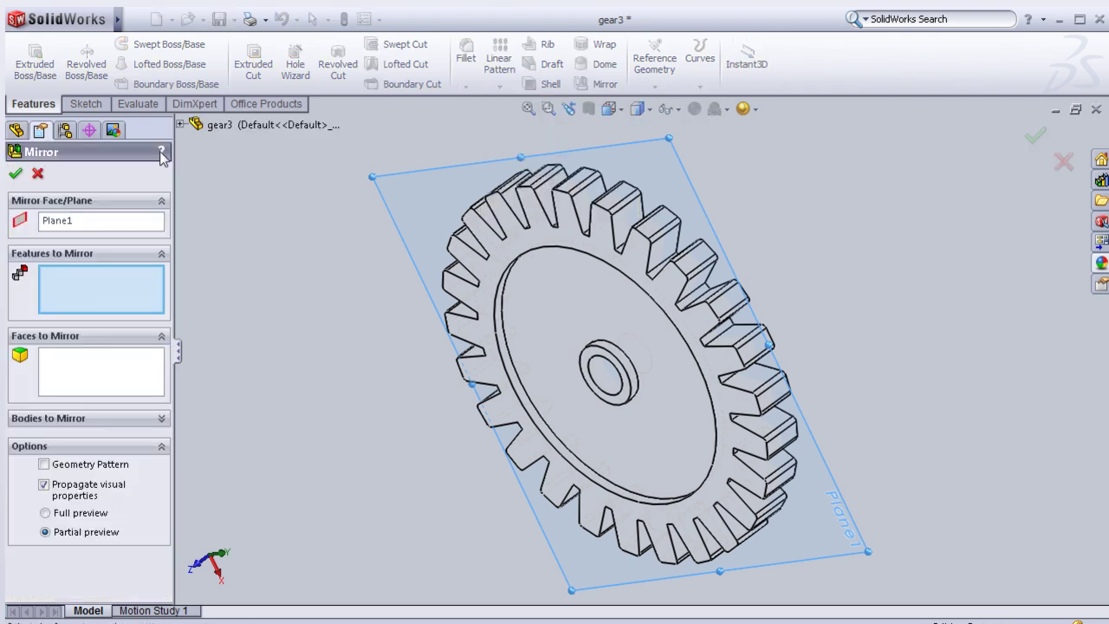
{"action": "left_click", "coordinate": [180, 125]}
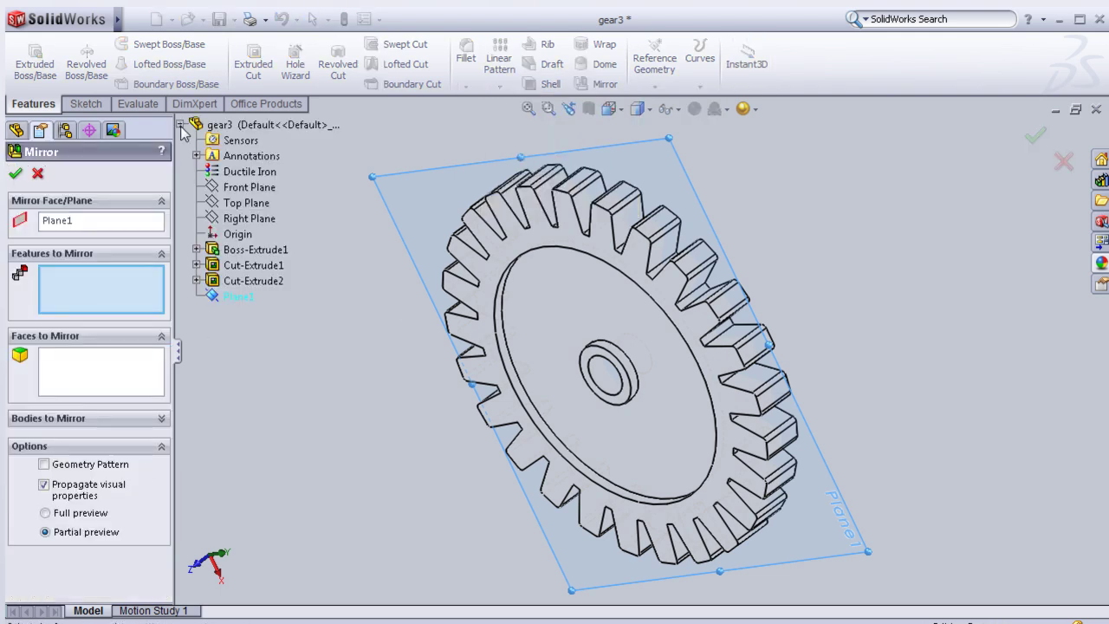
{"action": "left_click", "coordinate": [236, 280]}
{"action": "mouse_move", "coordinate": [317, 321]}
{"action": "middle_mouse_down"}
{"action": "mouse_move", "coordinate": [259, 374]}
{"action": "mouse_move", "coordinate": [252, 401]}
{"action": "middle_mouse_up"}
{"action": "key", "text": "Return"}
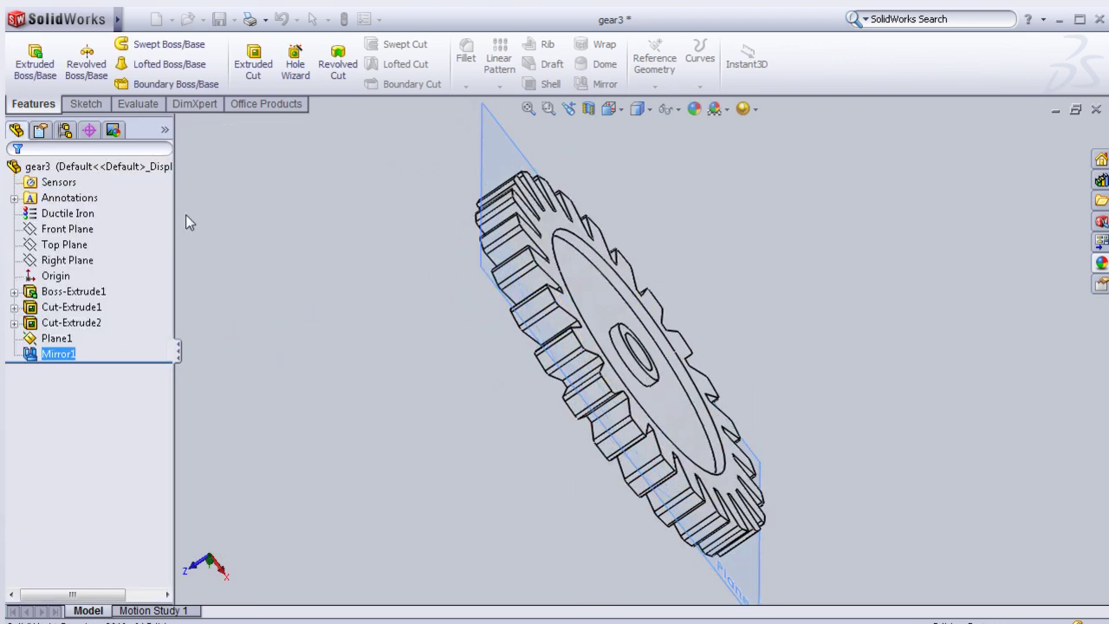
Step: Orbit the gear back to face-on and select the recessed face
{"action": "mouse_move", "coordinate": [339, 381]}
{"action": "middle_mouse_down"}
{"action": "mouse_move", "coordinate": [511, 260]}
{"action": "mouse_move", "coordinate": [443, 296]}
{"action": "middle_mouse_up"}
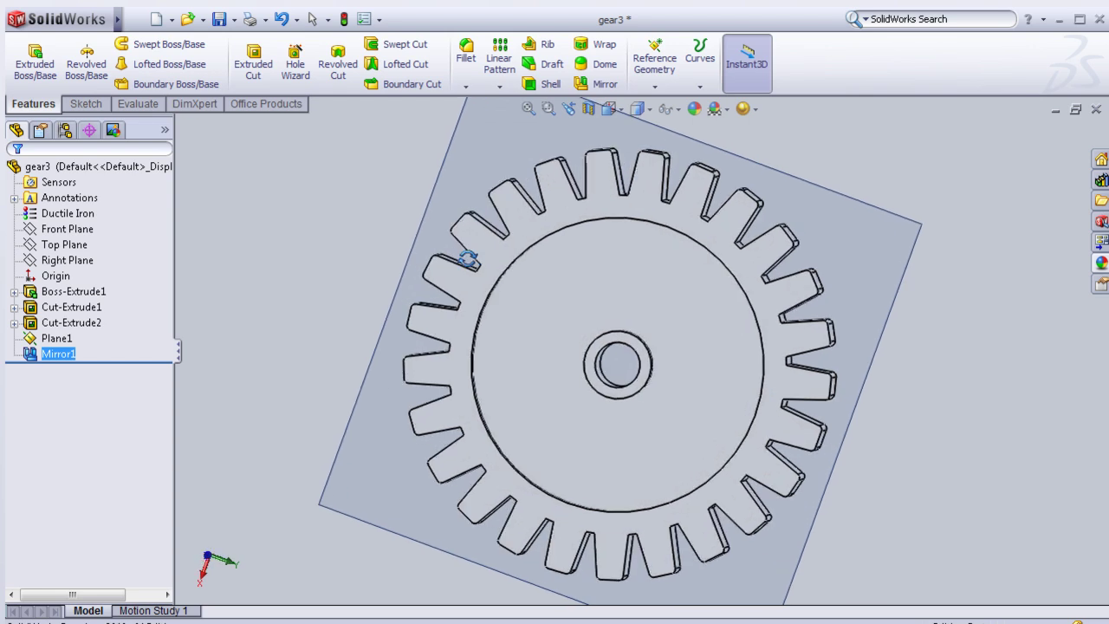
{"action": "mouse_move", "coordinate": [322, 270]}
{"action": "middle_mouse_down"}
{"action": "mouse_move", "coordinate": [378, 245]}
{"action": "mouse_move", "coordinate": [408, 280]}
{"action": "mouse_move", "coordinate": [408, 208]}
{"action": "middle_mouse_up"}
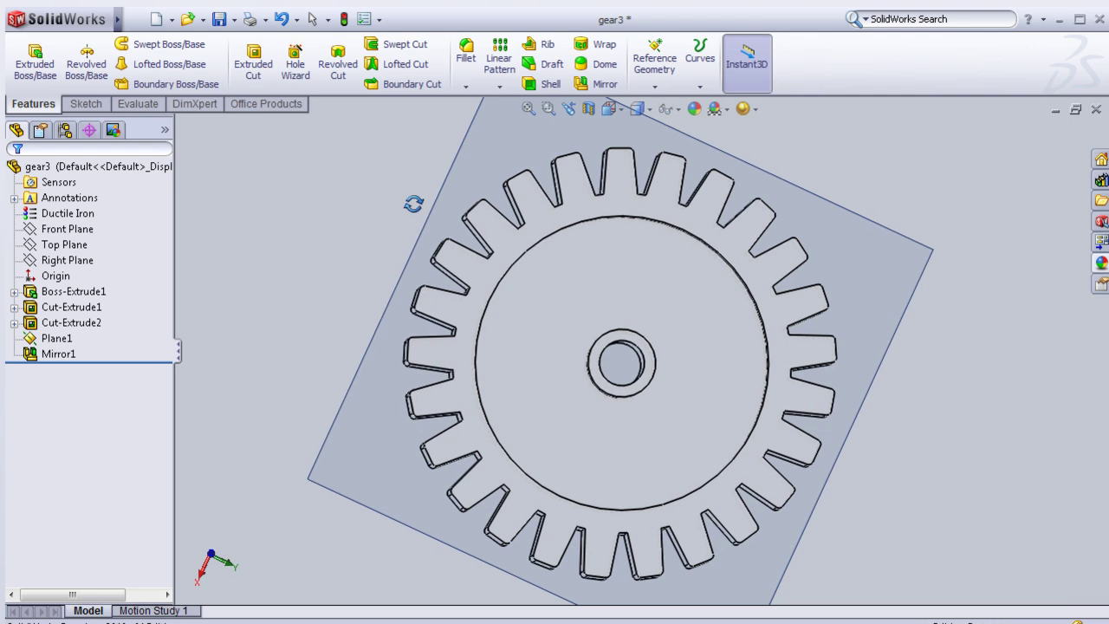
{"action": "left_click", "coordinate": [644, 308]}
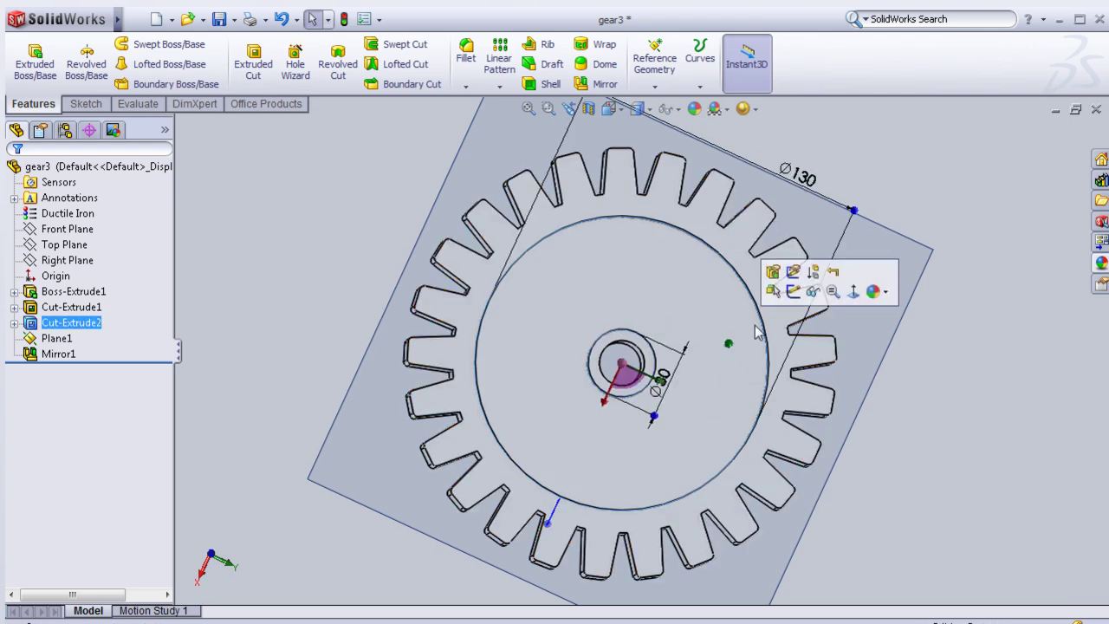
Step: Start a sketch on the recessed face, view it Normal To, and draw a vertical line through the centre
{"action": "left_click", "coordinate": [793, 291]}
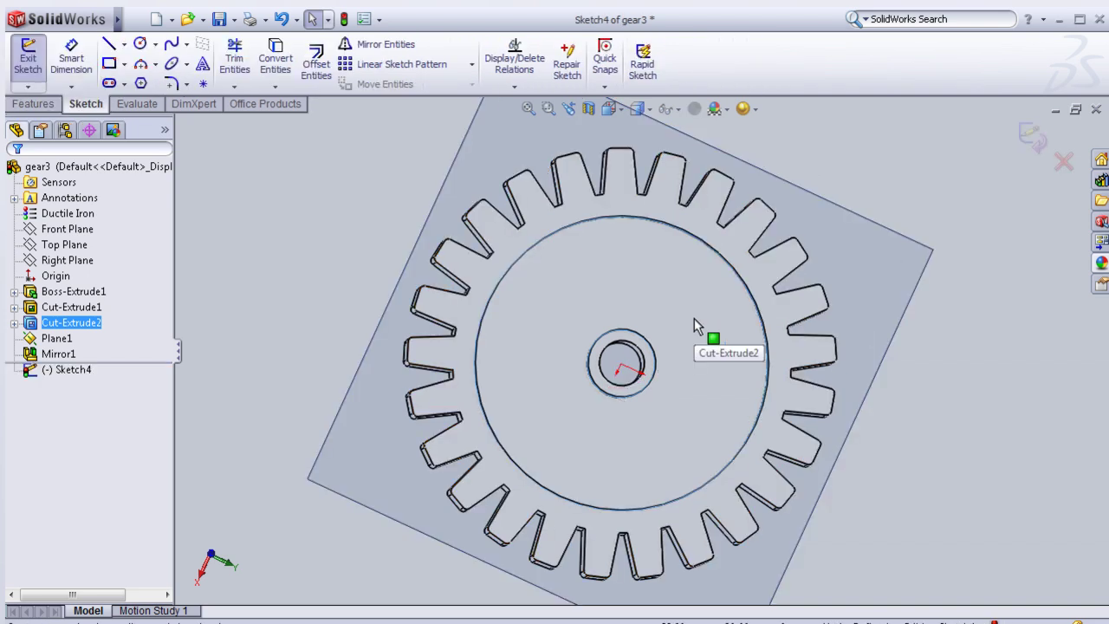
{"action": "key", "text": "space"}
{"action": "left_click", "coordinate": [747, 375]}
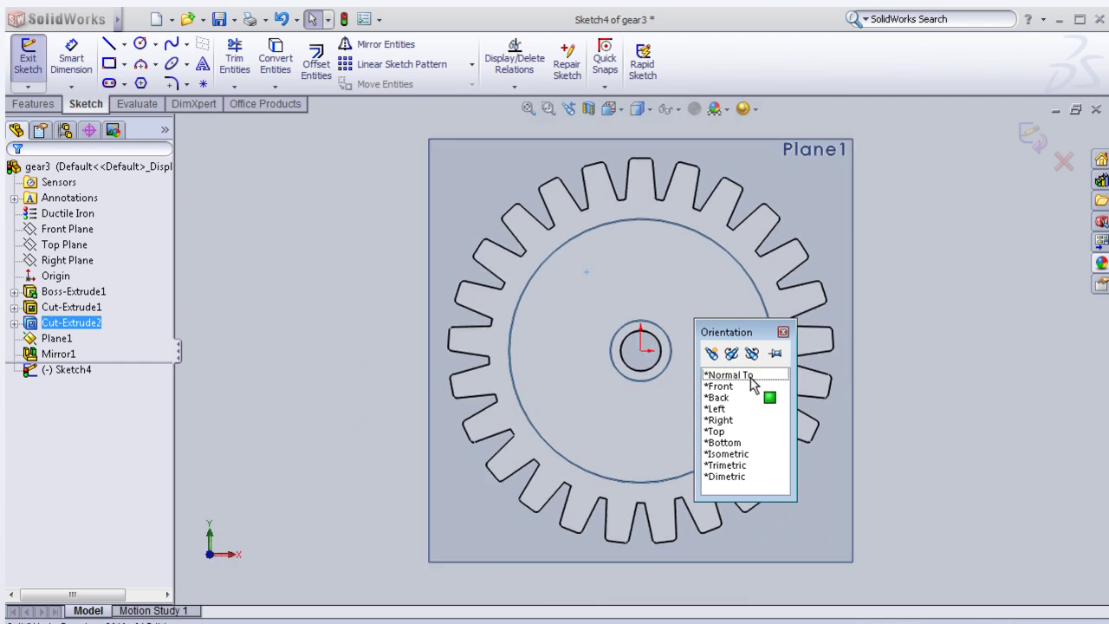
{"action": "left_click", "coordinate": [124, 43]}
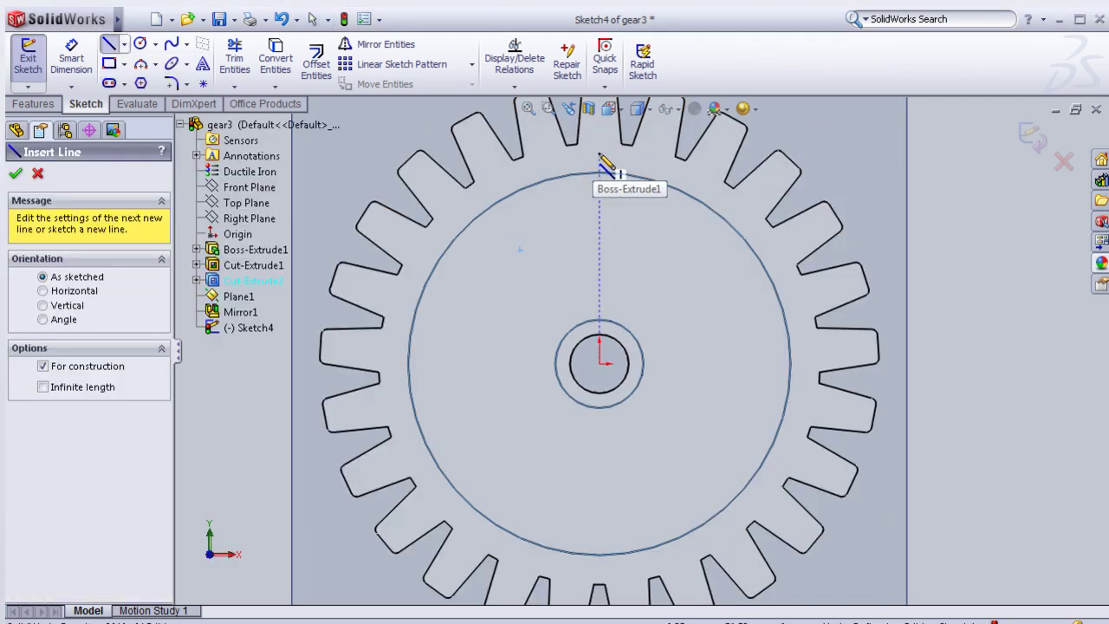
{"action": "left_click", "coordinate": [599, 173]}
{"action": "left_click", "coordinate": [599, 590]}
{"action": "key", "text": "Escape"}
Step: Draw a horizontal centerline across the gear centre from the left tooth to the right tooth
{"action": "left_click", "coordinate": [124, 43]}
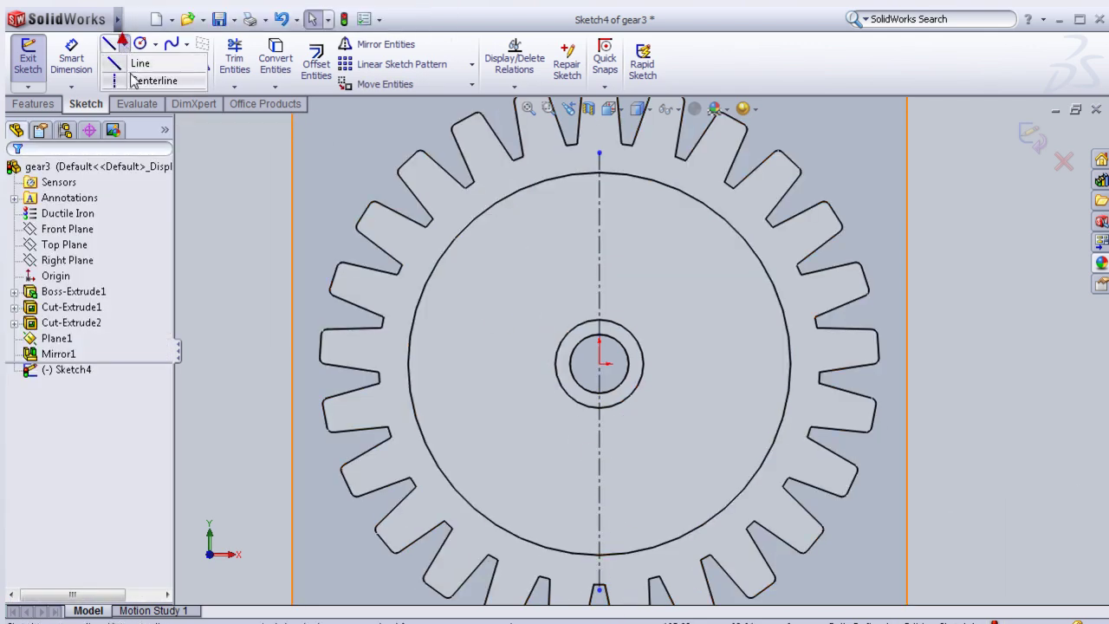
{"action": "left_click", "coordinate": [156, 83]}
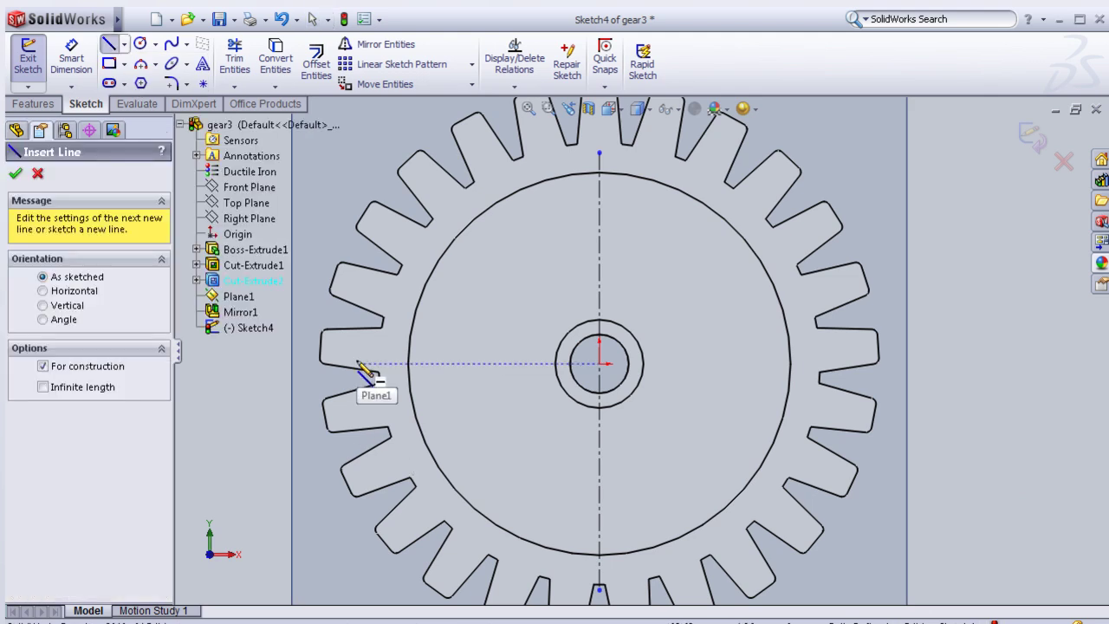
{"action": "left_click_drag", "start_coordinate": [359, 365], "coordinate": [923, 375]}
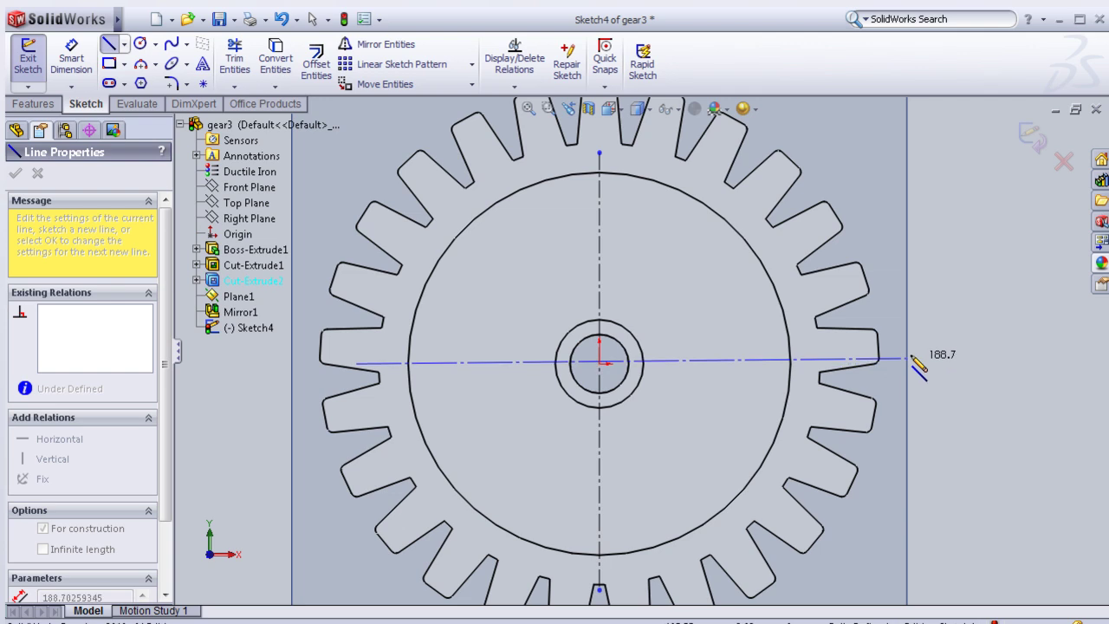
{"action": "left_click", "coordinate": [909, 369]}
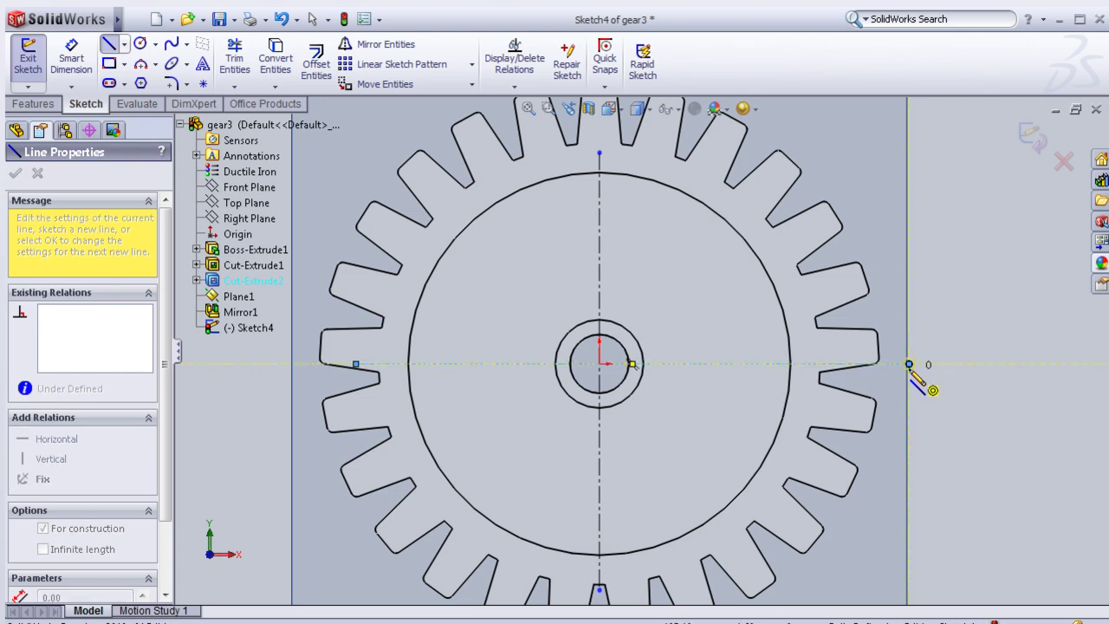
{"action": "key", "text": "Escape"}
{"action": "key", "text": "Escape"}
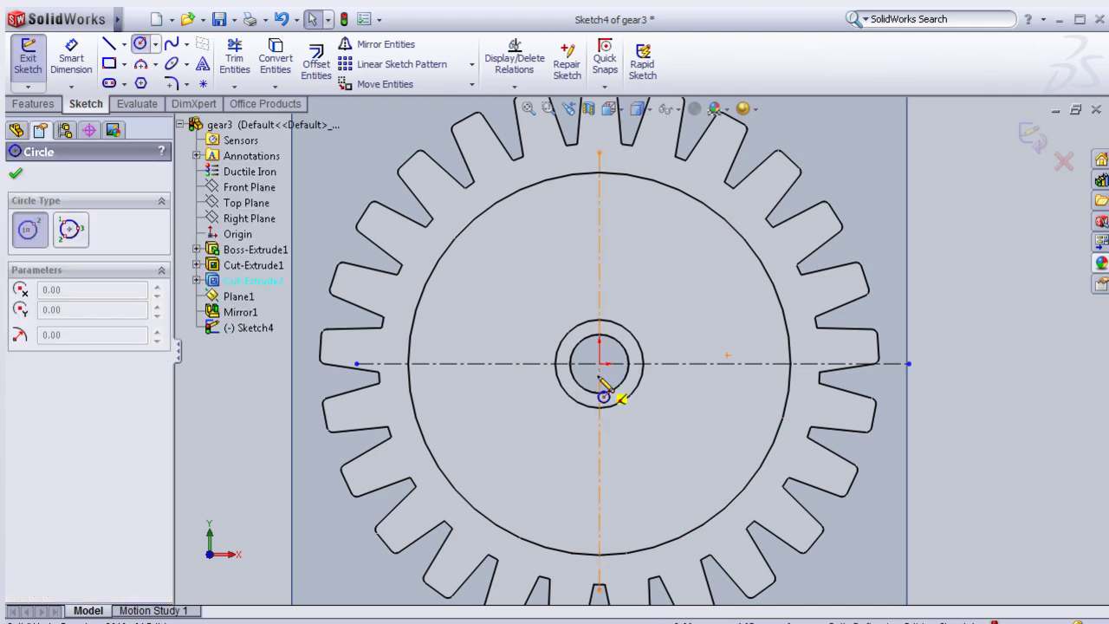
{"action": "left_click", "coordinate": [599, 364]}
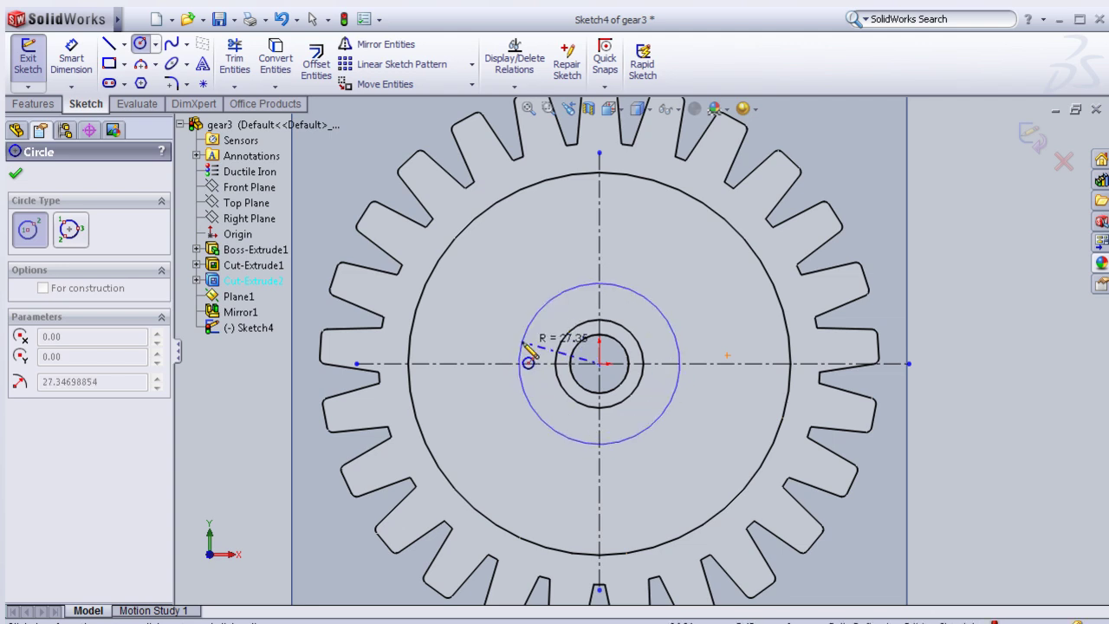
{"action": "key", "text": "Escape"}
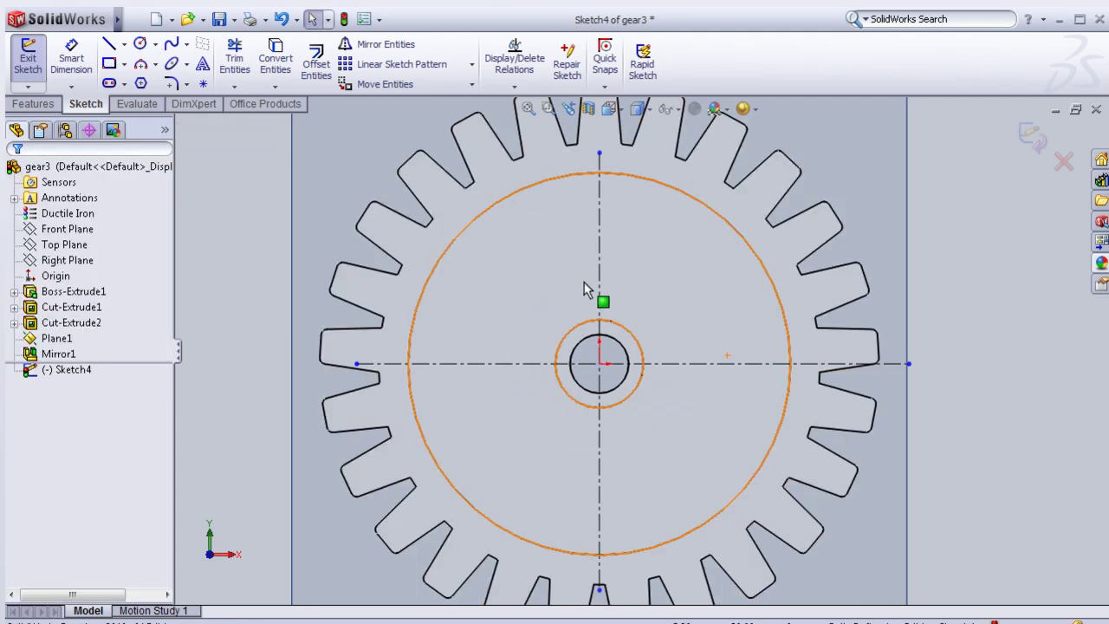
{"action": "left_click", "coordinate": [545, 183]}
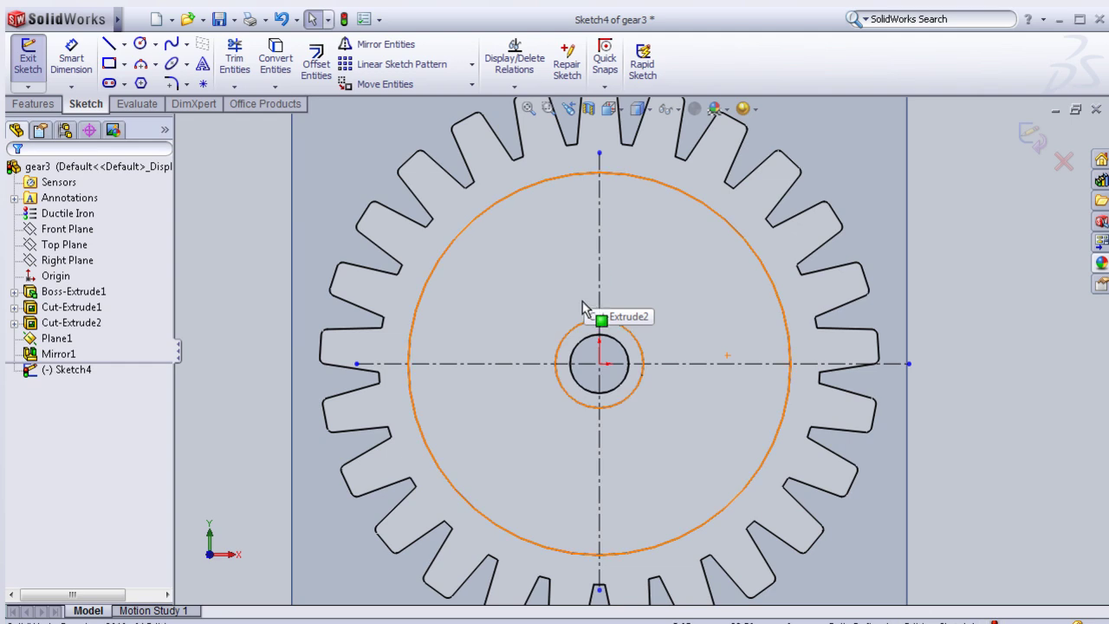
Step: Draw a horizontal line from the large circle's left side to the hub circle
{"action": "left_click", "coordinate": [564, 366]}
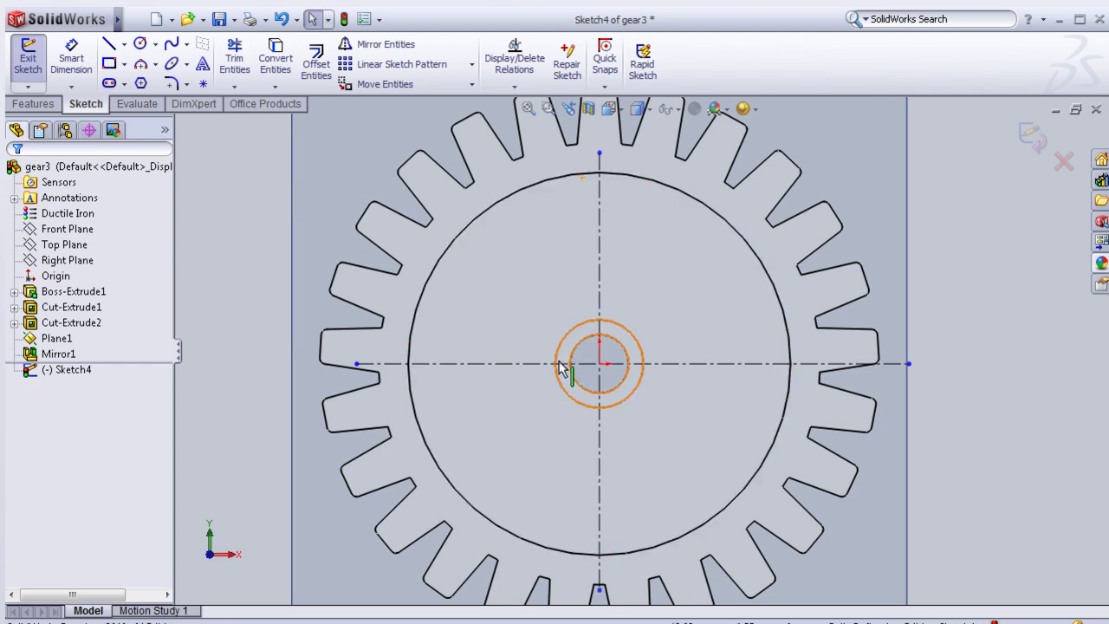
{"action": "left_click", "coordinate": [109, 44]}
{"action": "scroll", "coordinate": [643, 357], "scroll_direction": "down", "scroll_amount": 1}
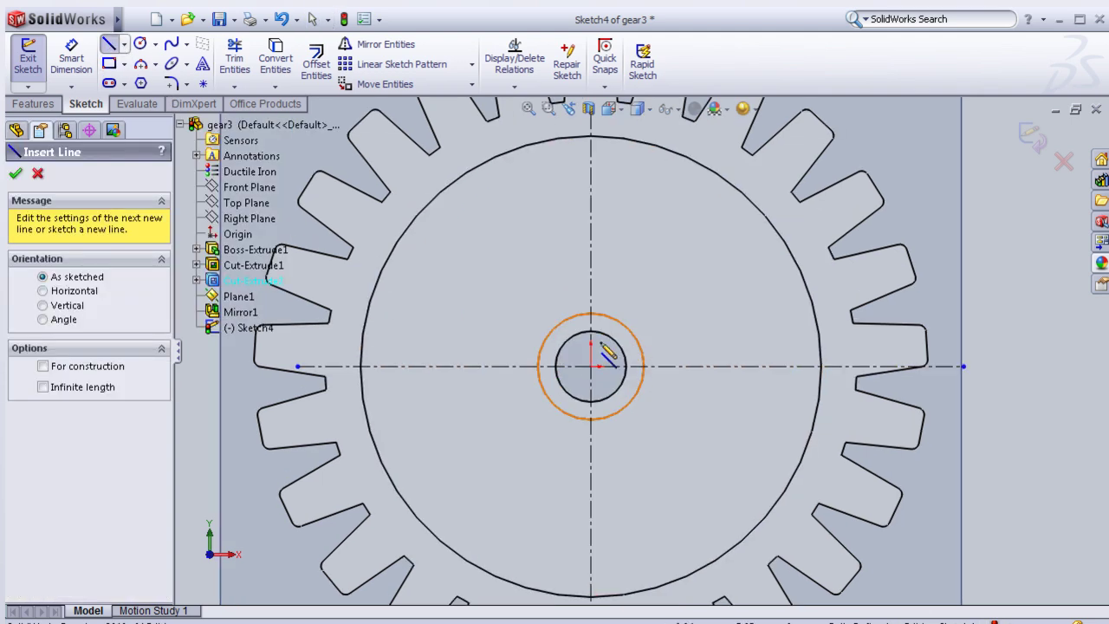
{"action": "left_click", "coordinate": [362, 352]}
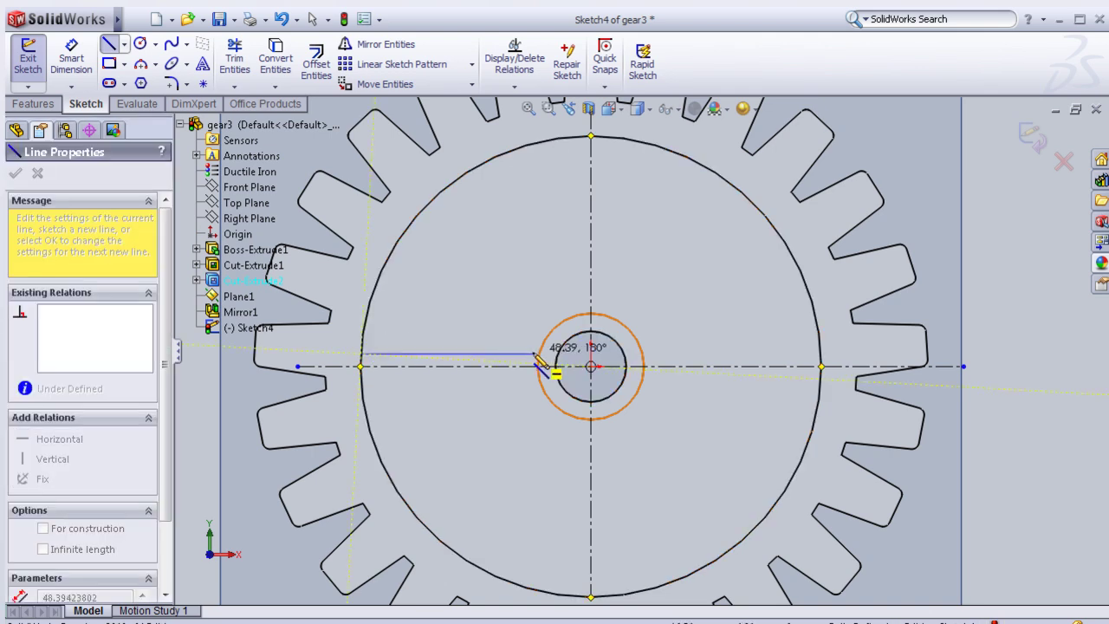
{"action": "left_click", "coordinate": [539, 353]}
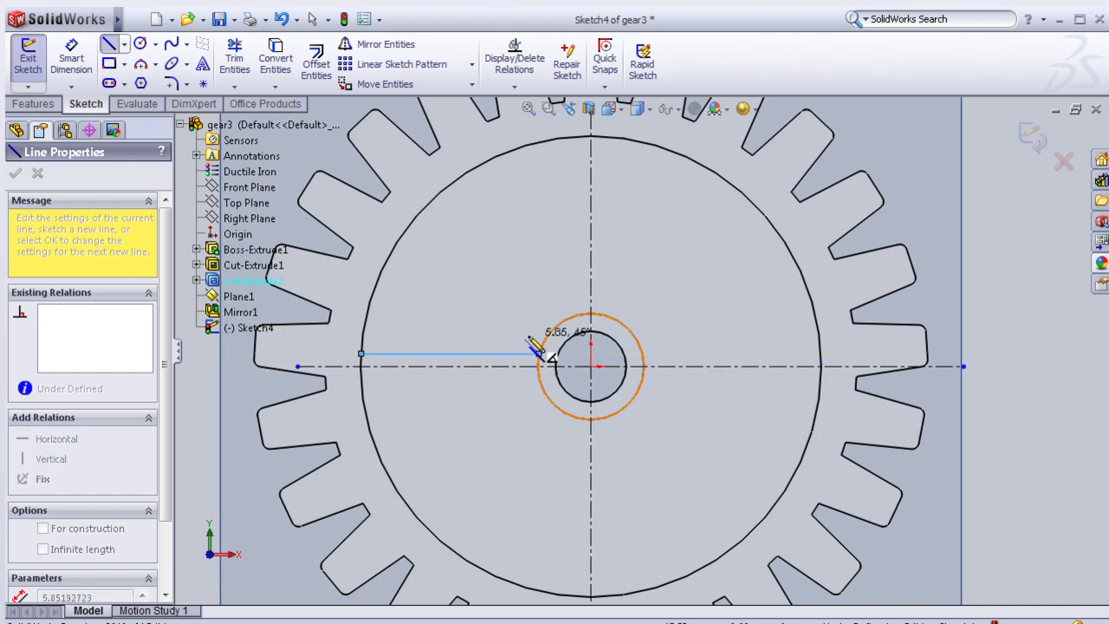
{"action": "key", "text": "Escape"}
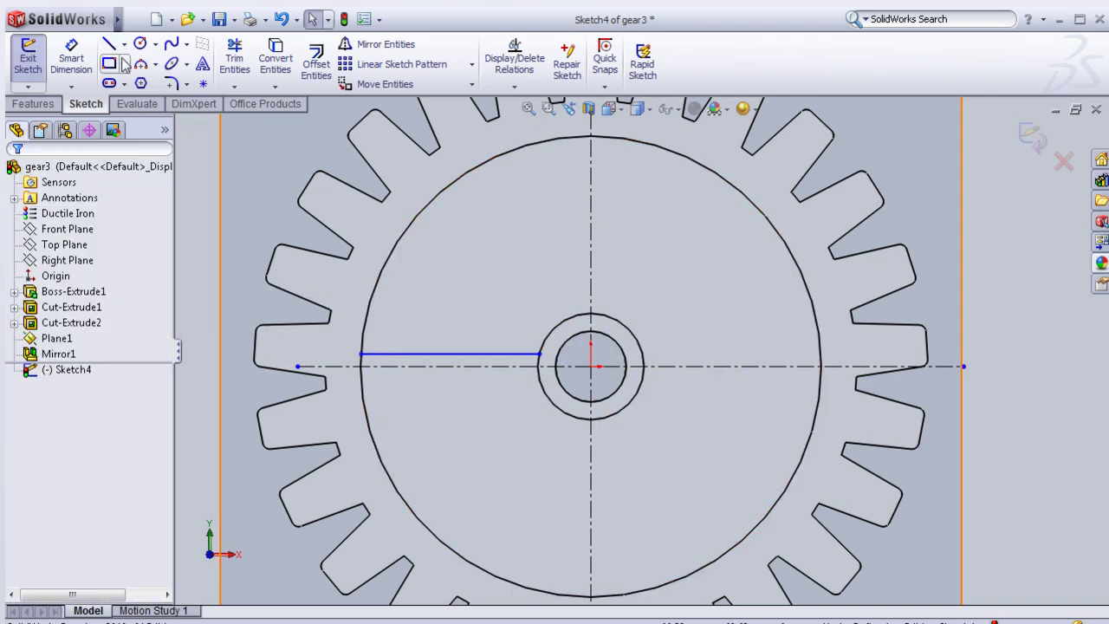
Step: Draw a vertical line from the hub circle up to the top of the large circle
{"action": "left_click", "coordinate": [107, 43]}
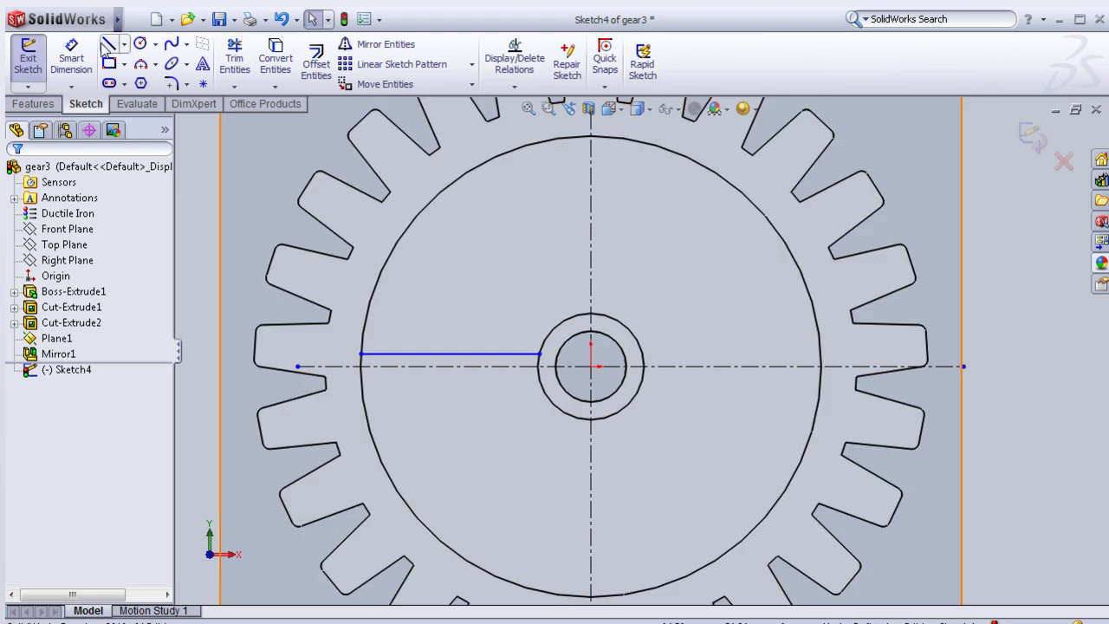
{"action": "left_click", "coordinate": [589, 139]}
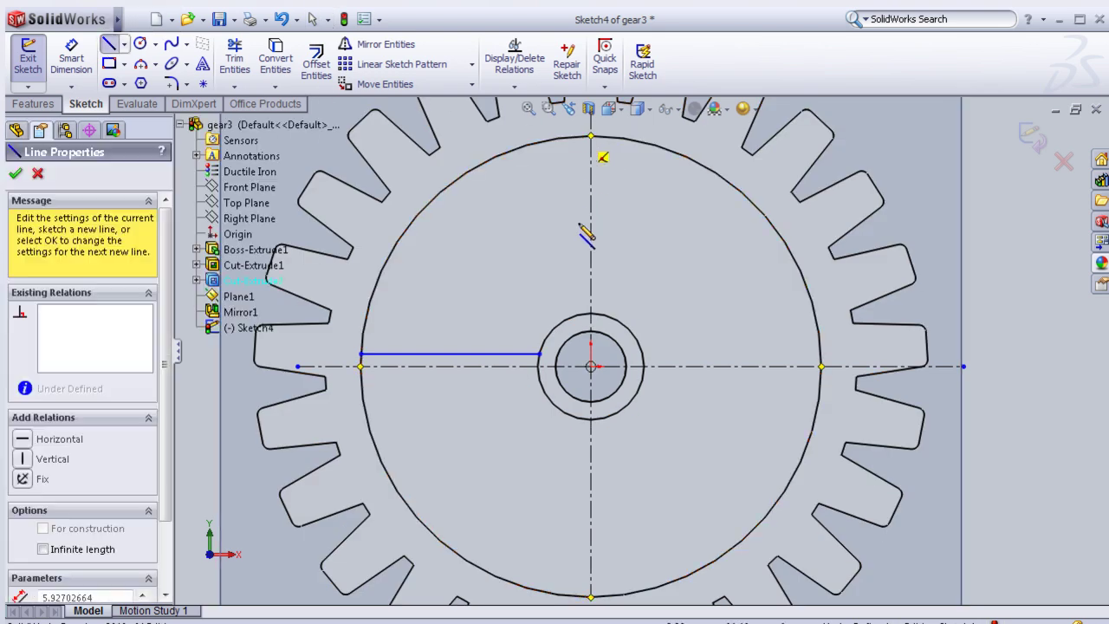
{"action": "key", "text": "Escape"}
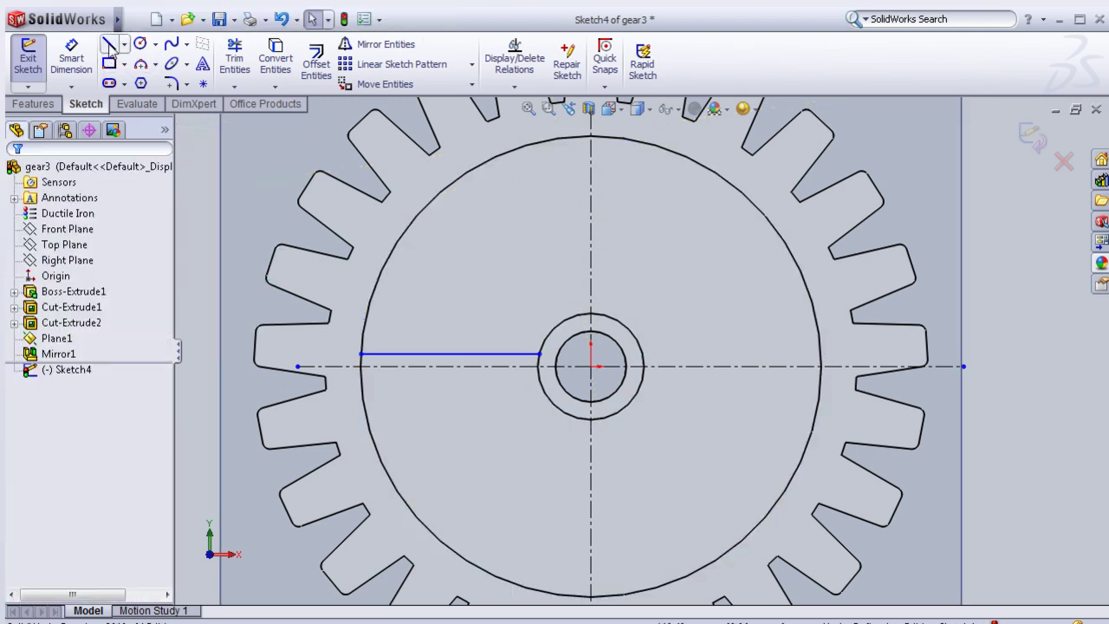
{"action": "left_click", "coordinate": [590, 319]}
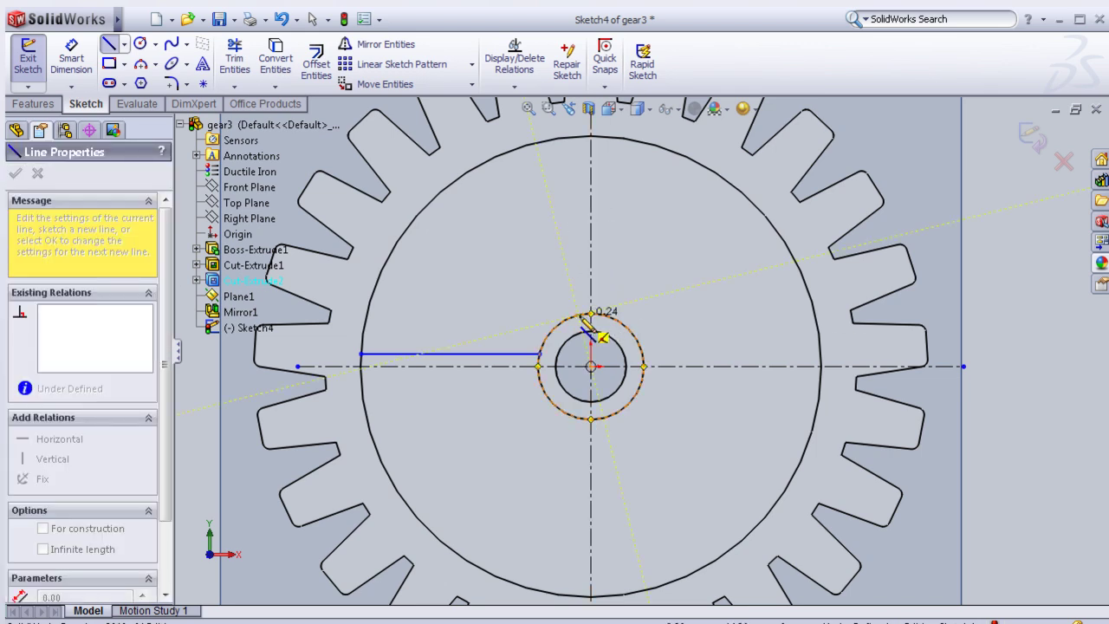
{"action": "double_click", "coordinate": [589, 138]}
{"action": "key", "text": "Escape"}
{"action": "scroll", "coordinate": [619, 227], "scroll_direction": "down", "scroll_amount": 1}
{"action": "left_click", "coordinate": [71, 58]}
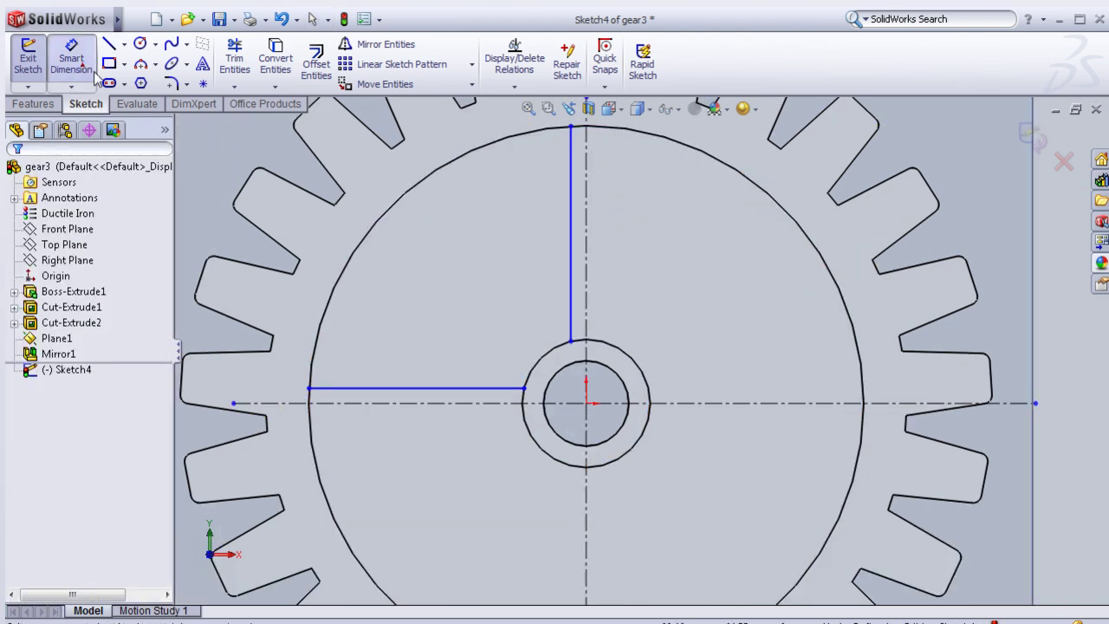
Step: Dimension the vertical line 5 mm from the vertical centerline
{"action": "left_click", "coordinate": [578, 249]}
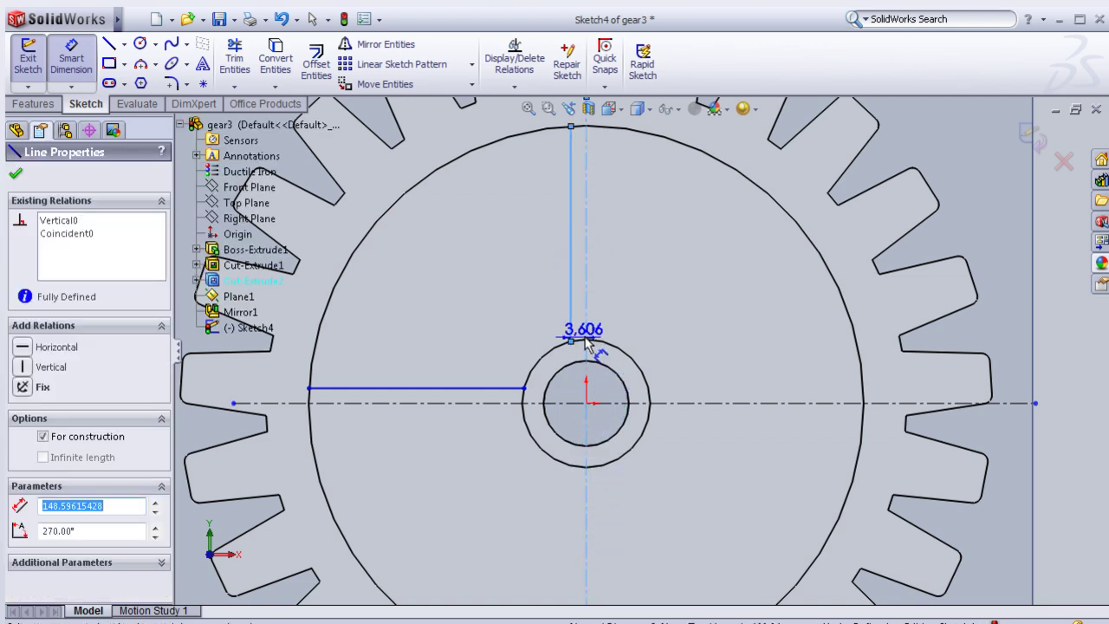
{"action": "left_click", "coordinate": [580, 323]}
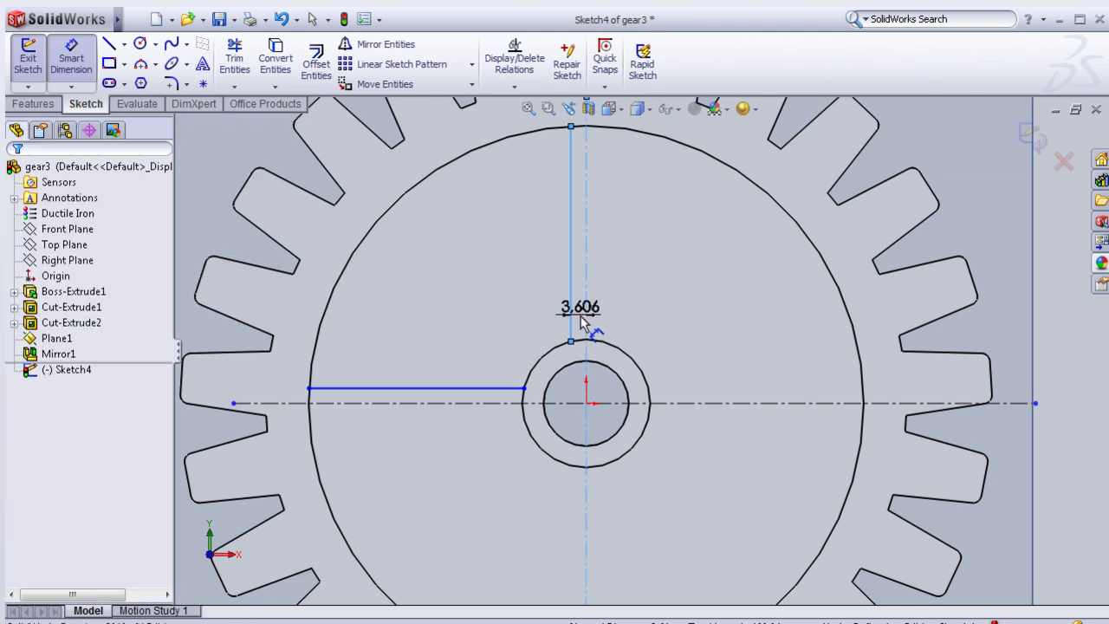
{"action": "left_click", "coordinate": [582, 322]}
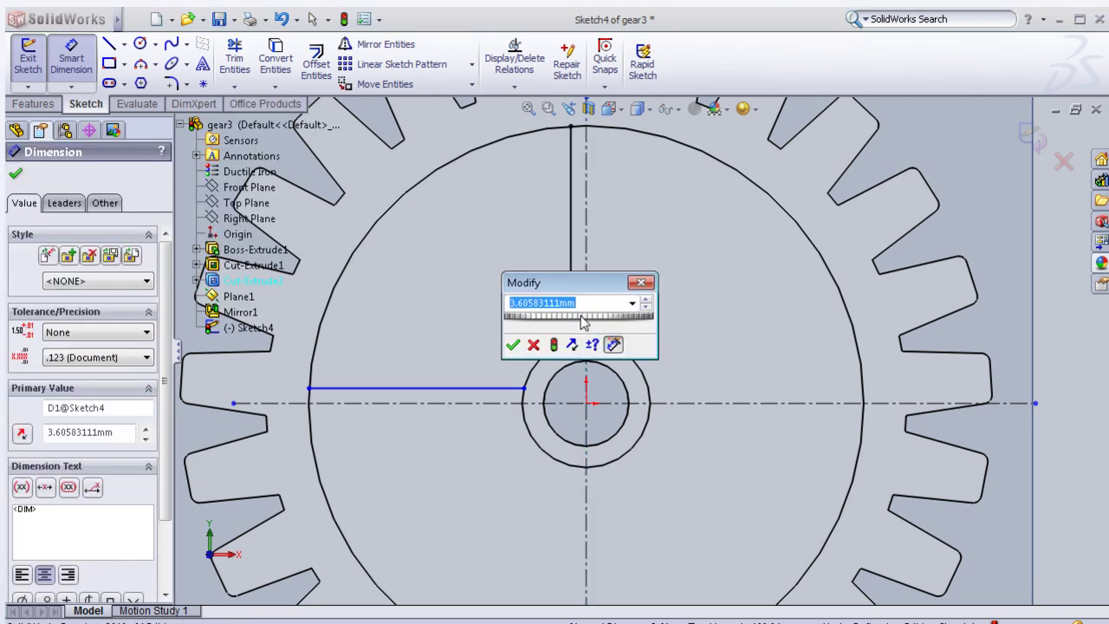
{"action": "type", "text": "5"}
{"action": "left_click", "coordinate": [512, 346]}
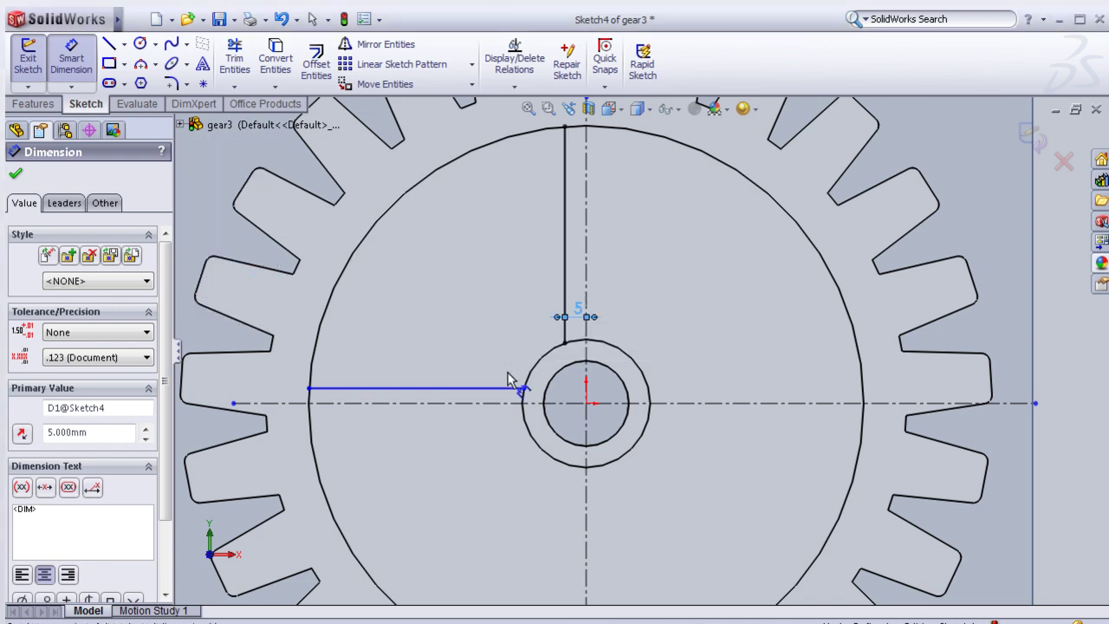
Step: Dimension the horizontal line 5 mm from the horizontal centerline
{"action": "left_click", "coordinate": [487, 389]}
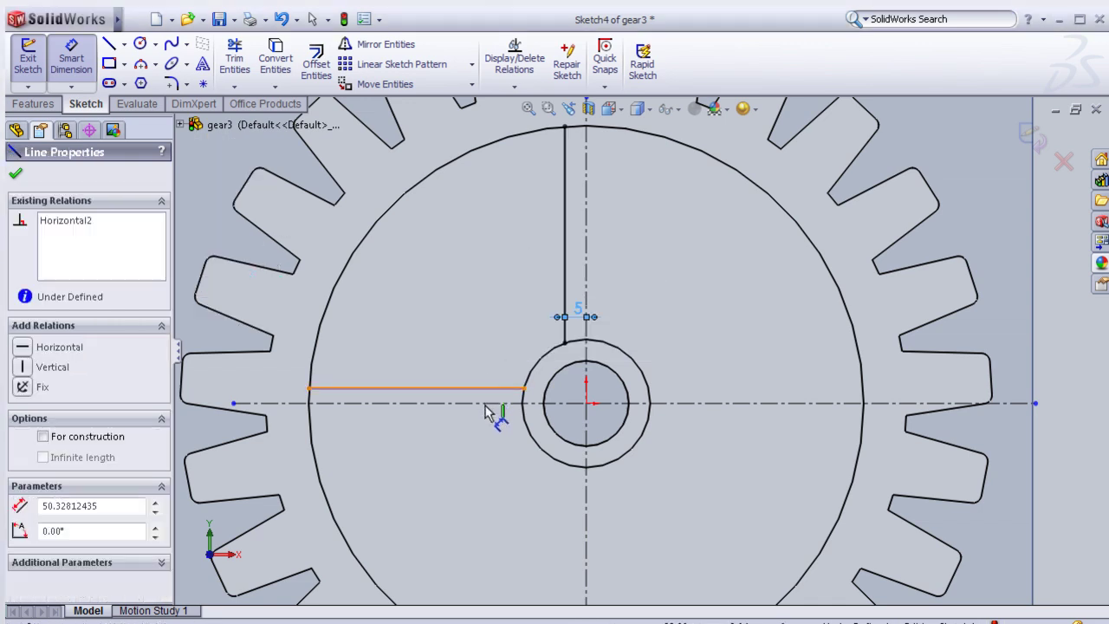
{"action": "left_click", "coordinate": [492, 403]}
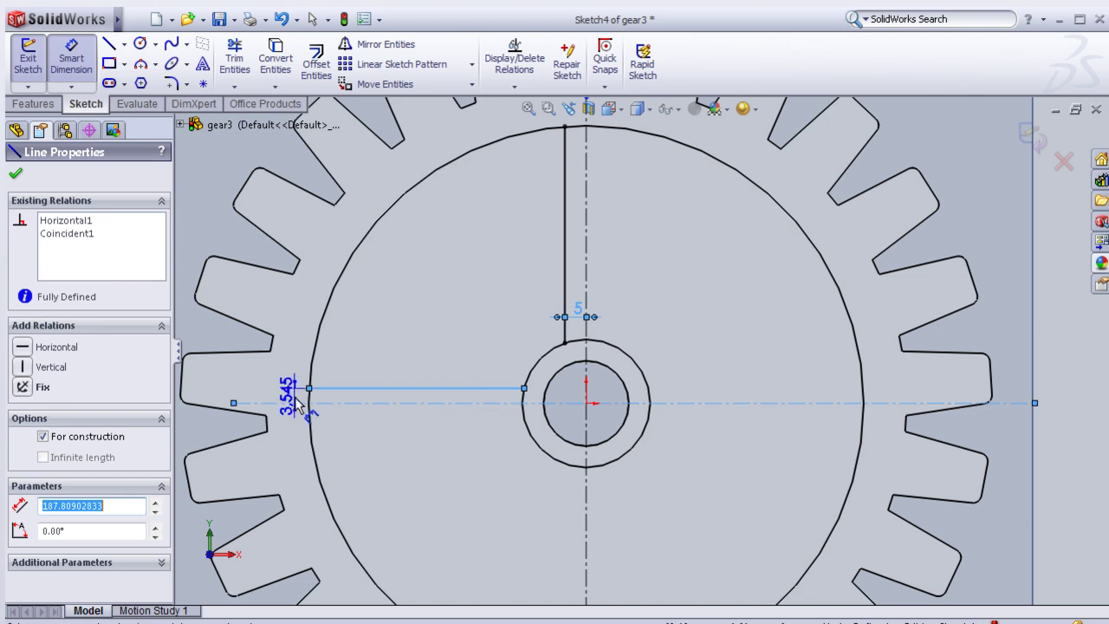
{"action": "left_click", "coordinate": [298, 399]}
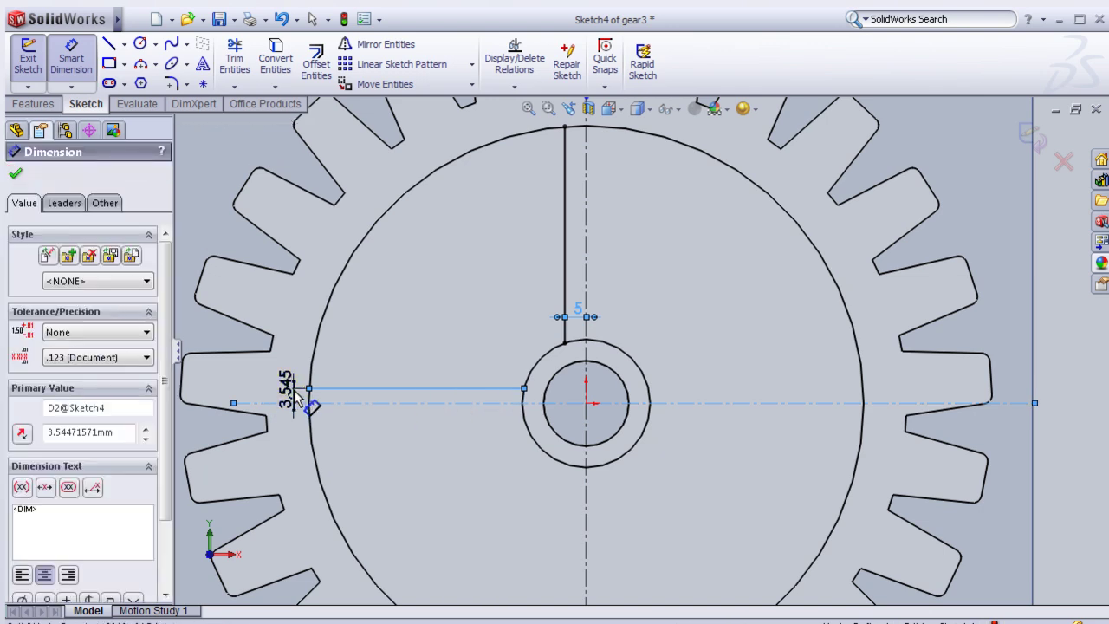
{"action": "type", "text": "5"}
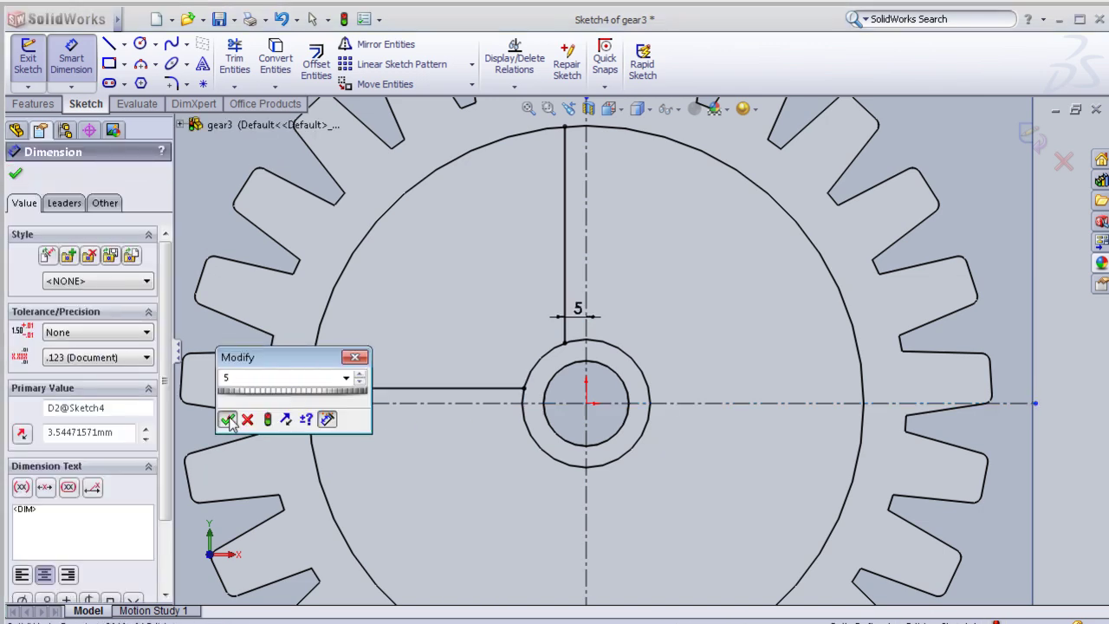
{"action": "left_click", "coordinate": [227, 420]}
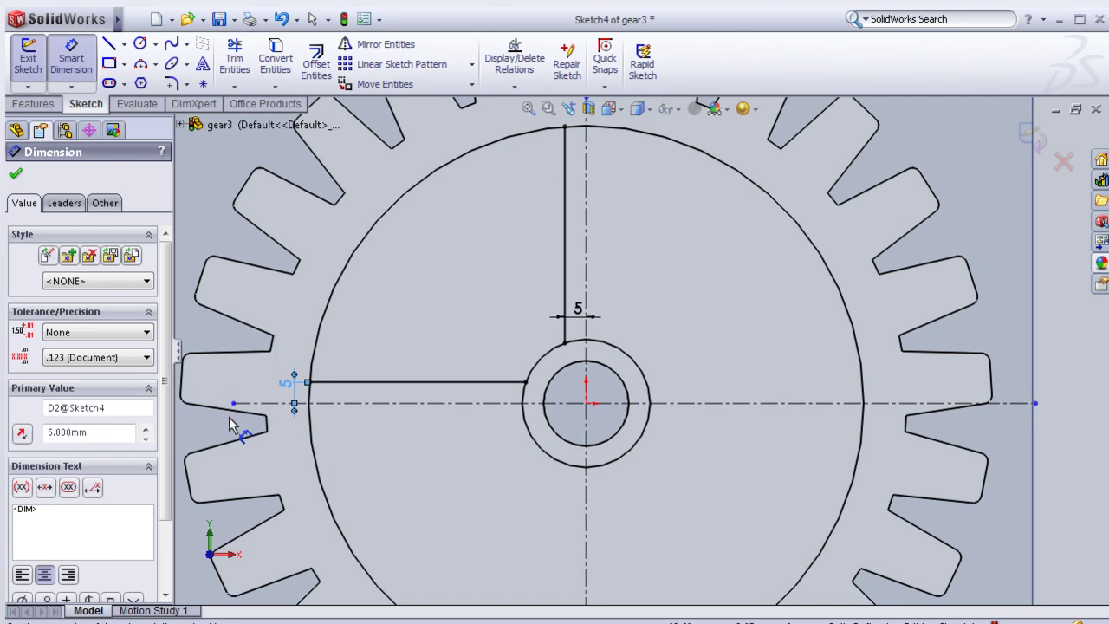
{"action": "left_click", "coordinate": [15, 178]}
{"action": "scroll", "coordinate": [520, 385], "scroll_direction": "down", "scroll_amount": 2}
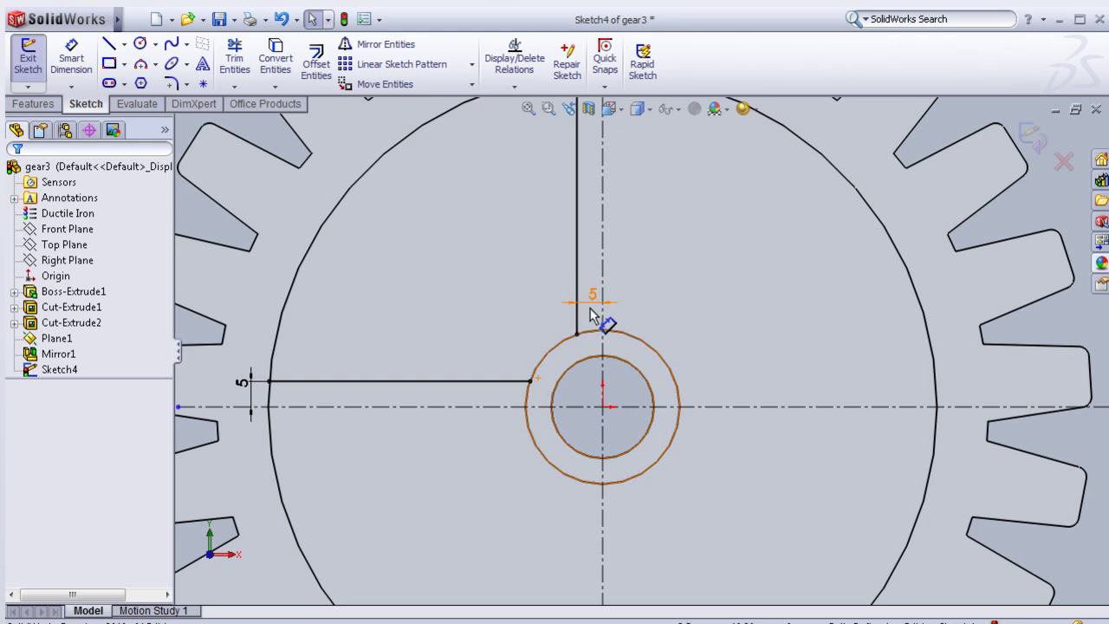
Step: Convert the 130 mm rim circle and 30 mm hub edge into Sketch4 geometry
{"action": "scroll", "coordinate": [573, 343], "scroll_direction": "up", "scroll_amount": 1}
{"action": "scroll", "coordinate": [595, 338], "scroll_direction": "up", "scroll_amount": 1}
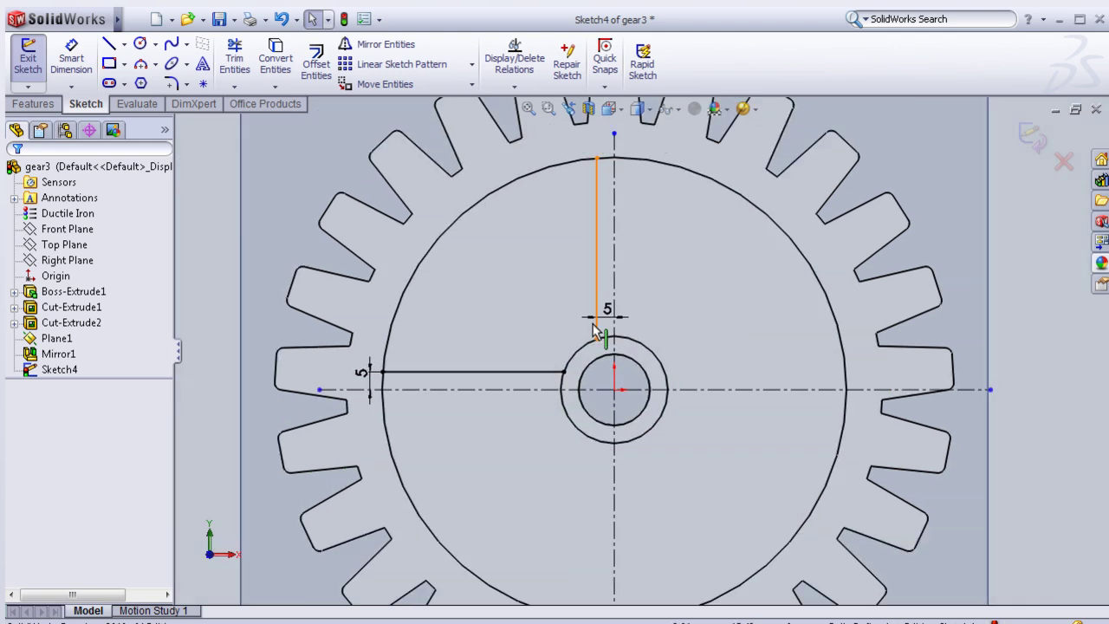
{"action": "left_click", "coordinate": [525, 186]}
{"action": "left_click", "coordinate": [520, 181]}
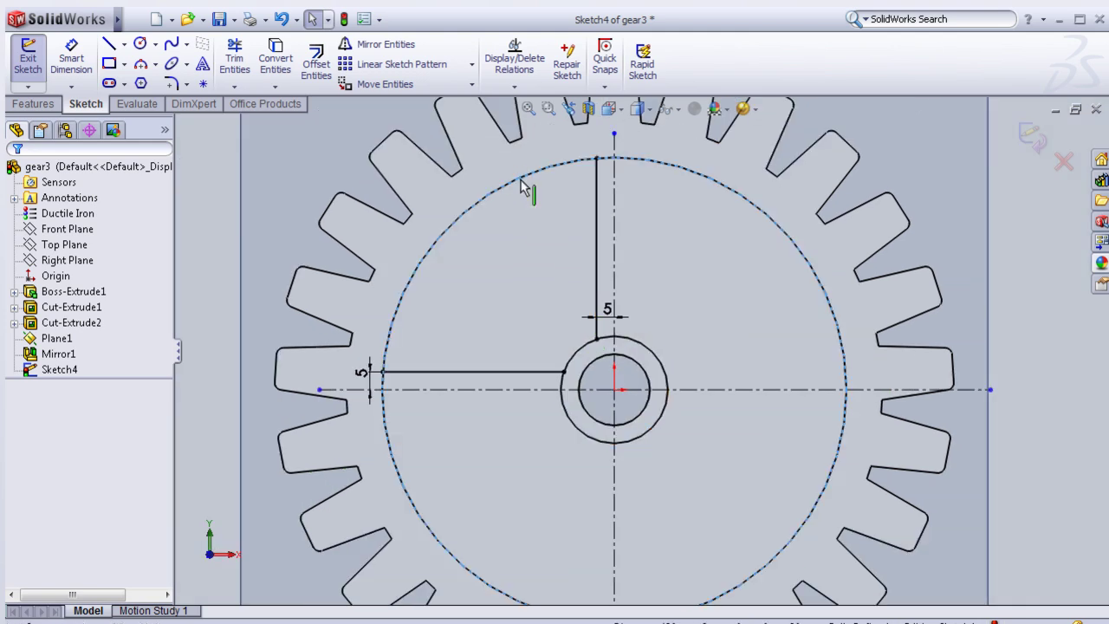
{"action": "left_click", "coordinate": [276, 60]}
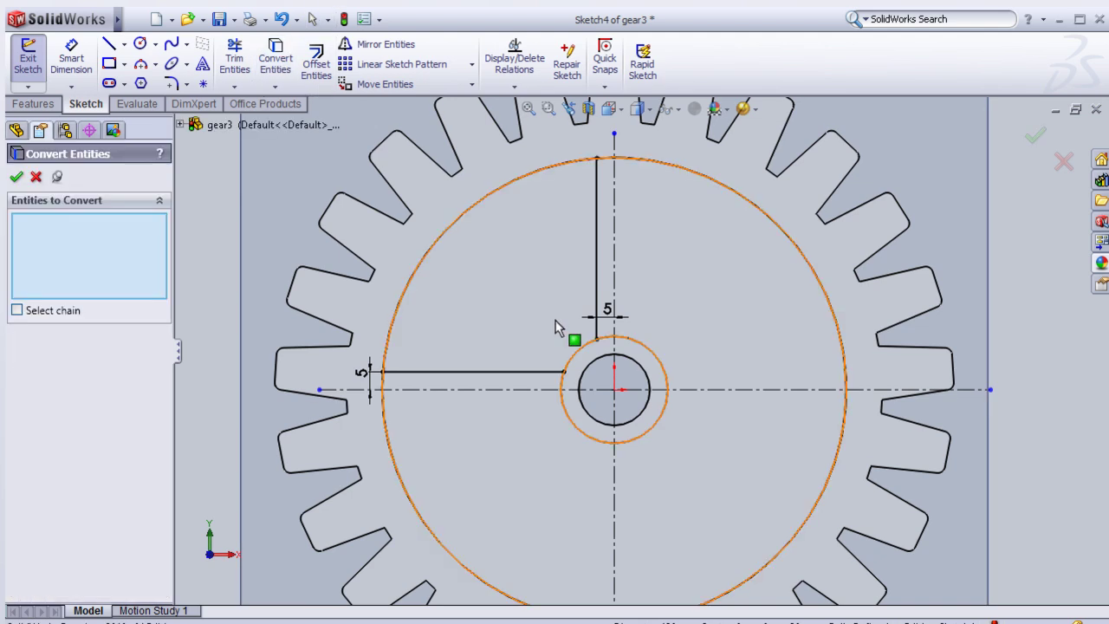
{"action": "left_click", "coordinate": [582, 361]}
{"action": "left_click", "coordinate": [15, 178]}
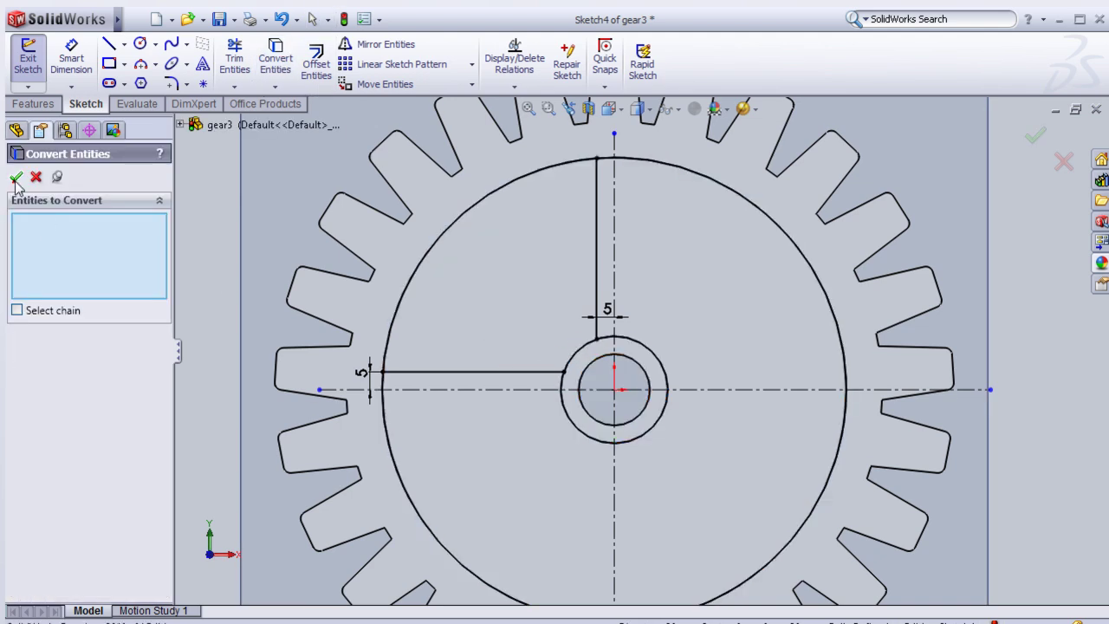
{"action": "scroll", "coordinate": [574, 371], "scroll_direction": "down", "scroll_amount": 2}
{"action": "scroll", "coordinate": [606, 373], "scroll_direction": "down", "scroll_amount": 1}
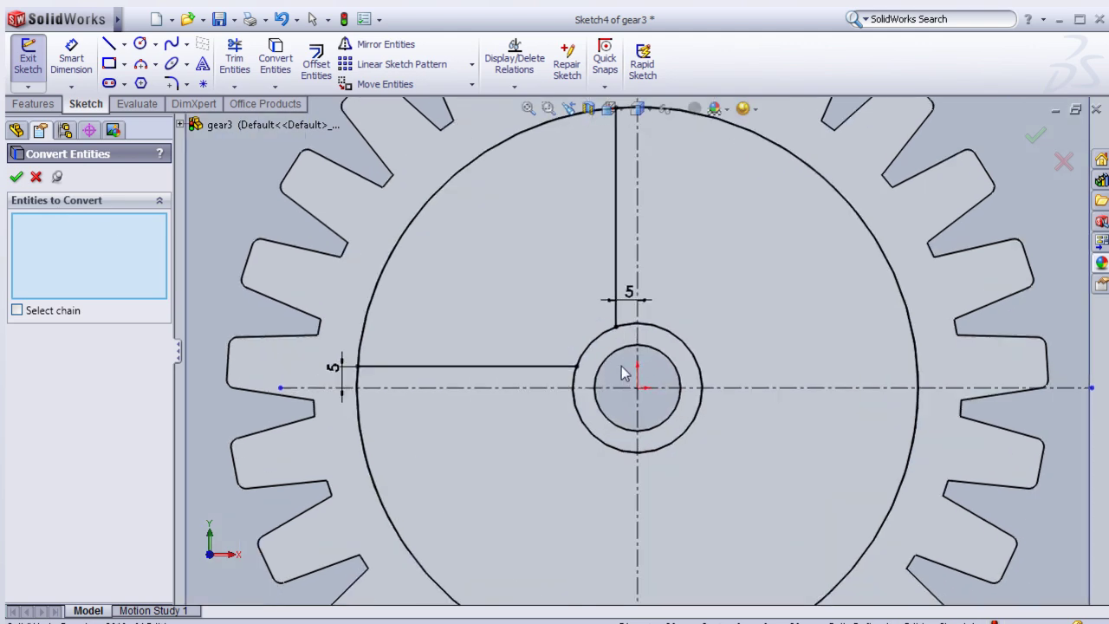
{"action": "scroll", "coordinate": [624, 373], "scroll_direction": "down", "scroll_amount": 1}
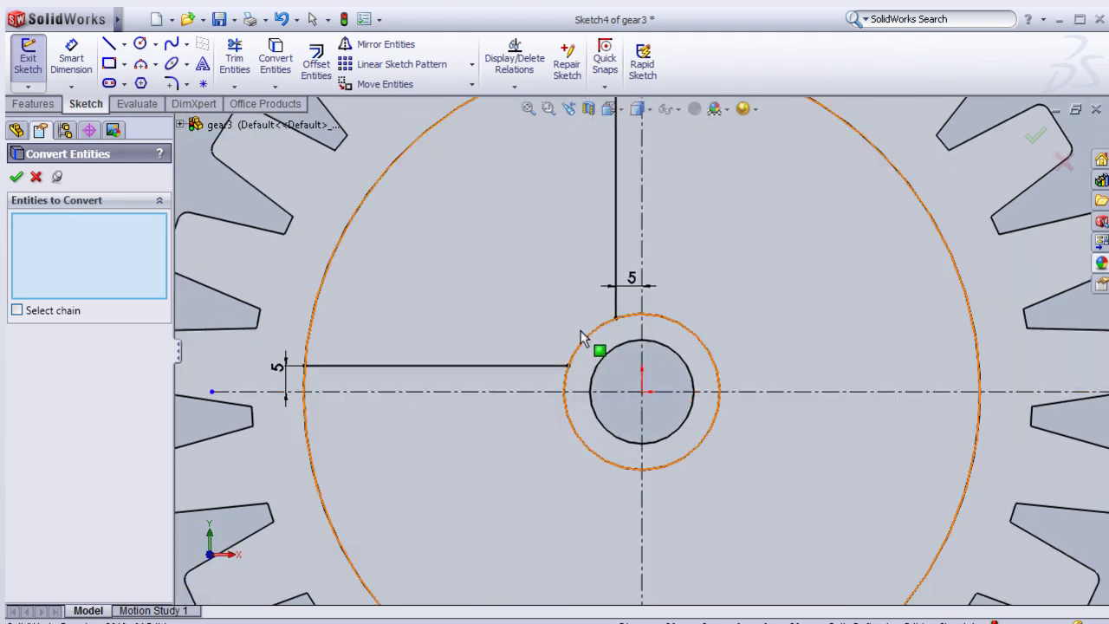
{"action": "scroll", "coordinate": [583, 338], "scroll_direction": "up", "scroll_amount": 2}
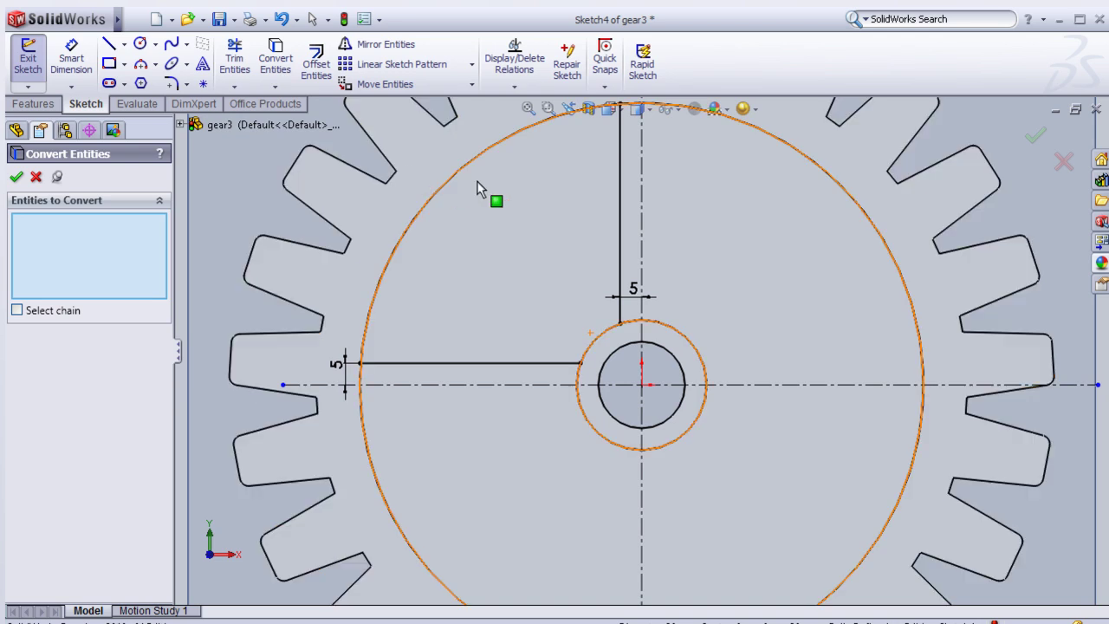
{"action": "scroll", "coordinate": [520, 208], "scroll_direction": "down", "scroll_amount": 2}
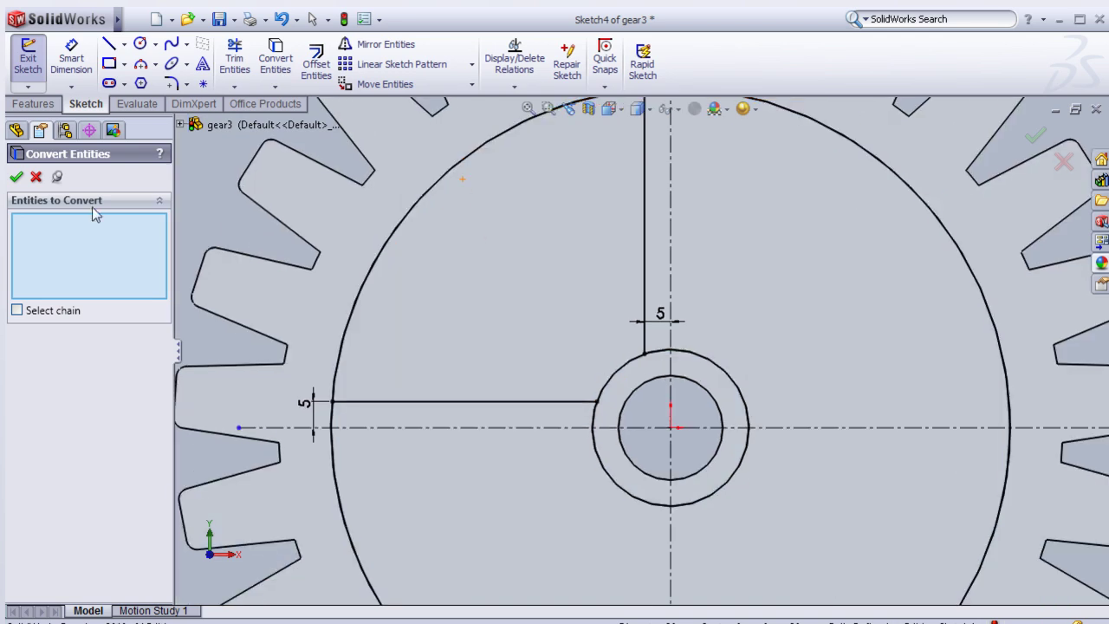
{"action": "left_click", "coordinate": [17, 178]}
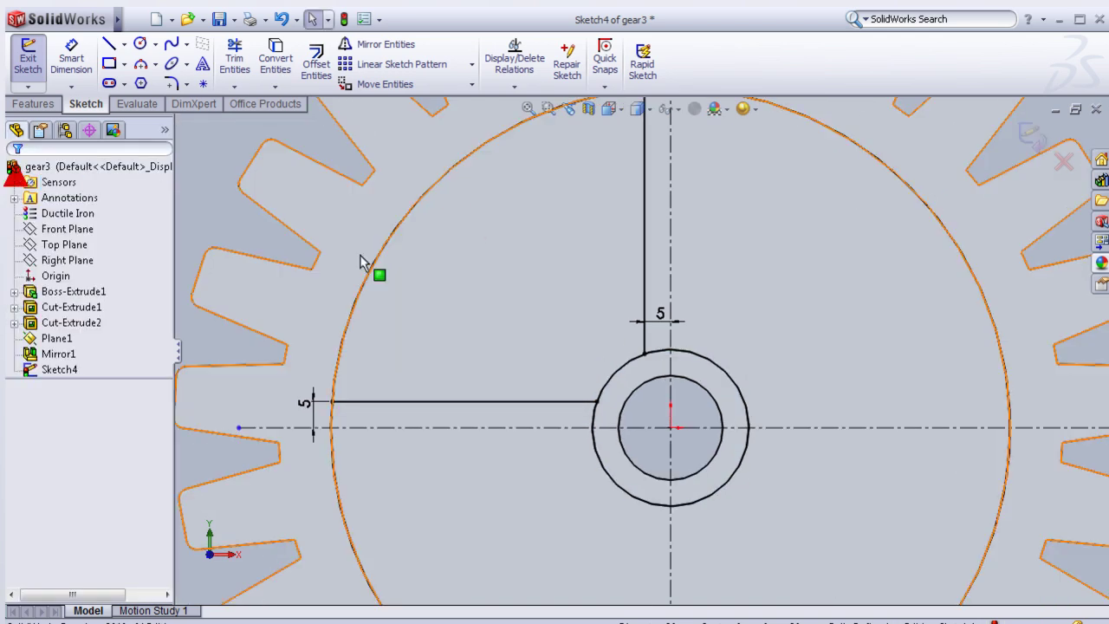
Step: Switch the display style to Shaded, then Hidden Lines Removed, and view Normal To the sketch
{"action": "left_click", "coordinate": [637, 109]}
{"action": "left_click", "coordinate": [637, 156]}
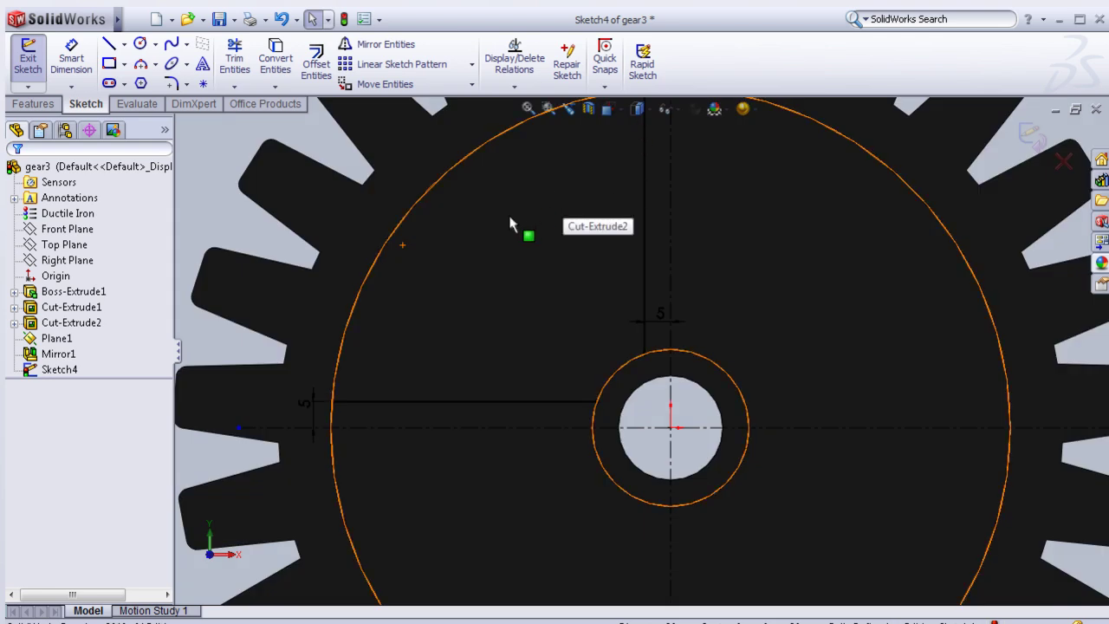
{"action": "mouse_move", "coordinate": [541, 275]}
{"action": "middle_mouse_down"}
{"action": "mouse_move", "coordinate": [560, 320]}
{"action": "mouse_move", "coordinate": [619, 231]}
{"action": "middle_mouse_up"}
{"action": "left_click", "coordinate": [638, 109]}
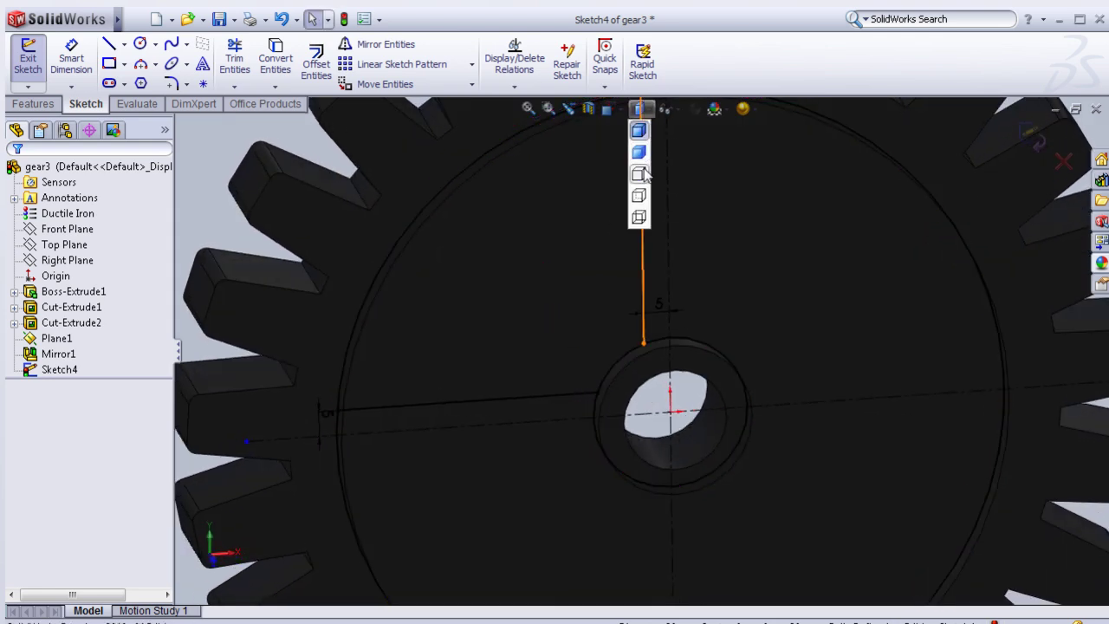
{"action": "left_click", "coordinate": [639, 173]}
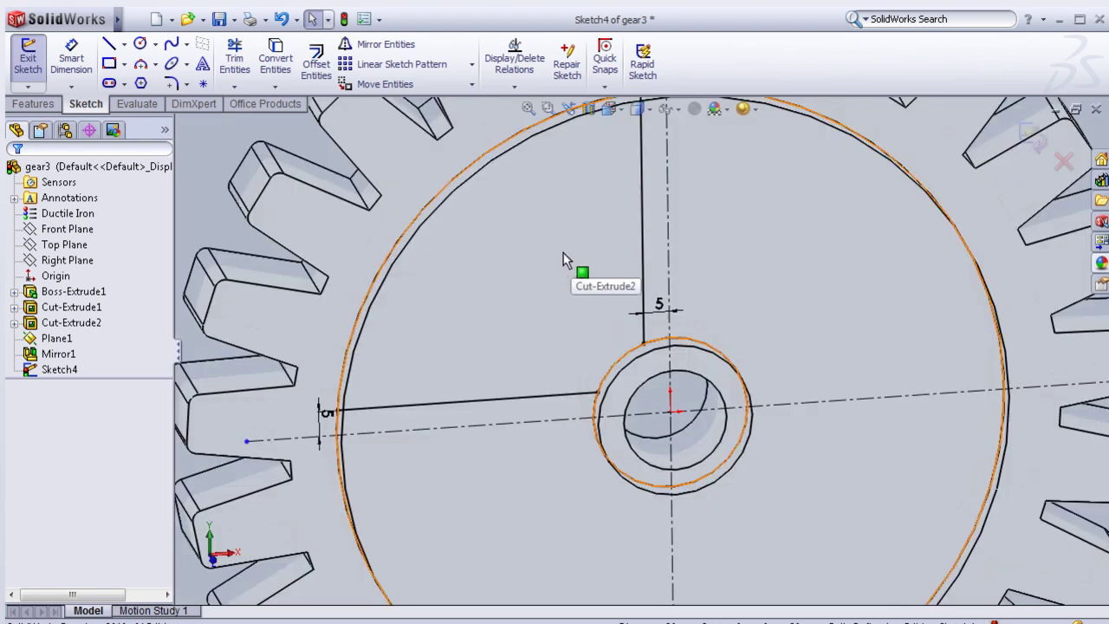
{"action": "key", "text": "ctrl+8"}
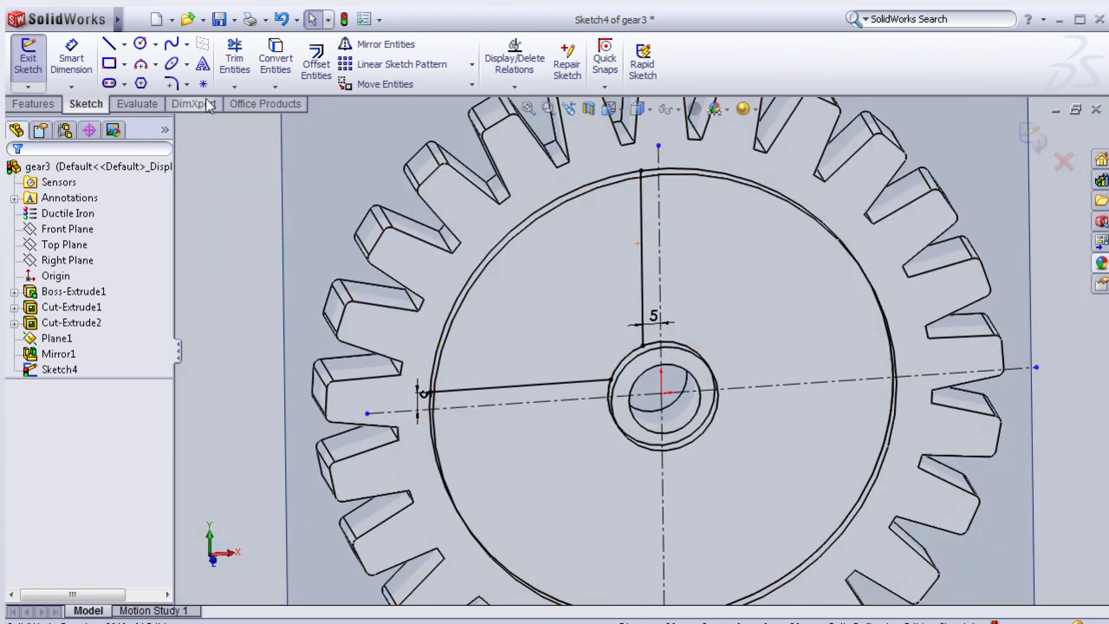
Step: Start Trim Entities and turn the view Normal To the sketch plane
{"action": "left_click", "coordinate": [234, 60]}
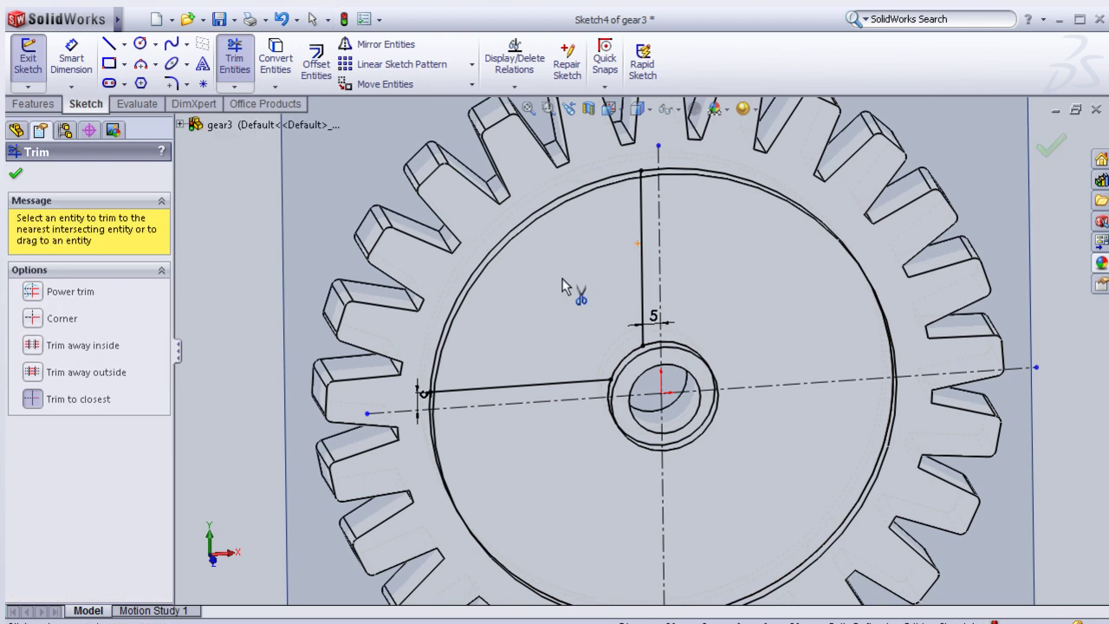
{"action": "middle_click_drag", "start_coordinate": [564, 248], "coordinate": [708, 426]}
{"action": "scroll", "coordinate": [707, 426], "scroll_direction": "up", "scroll_amount": 2}
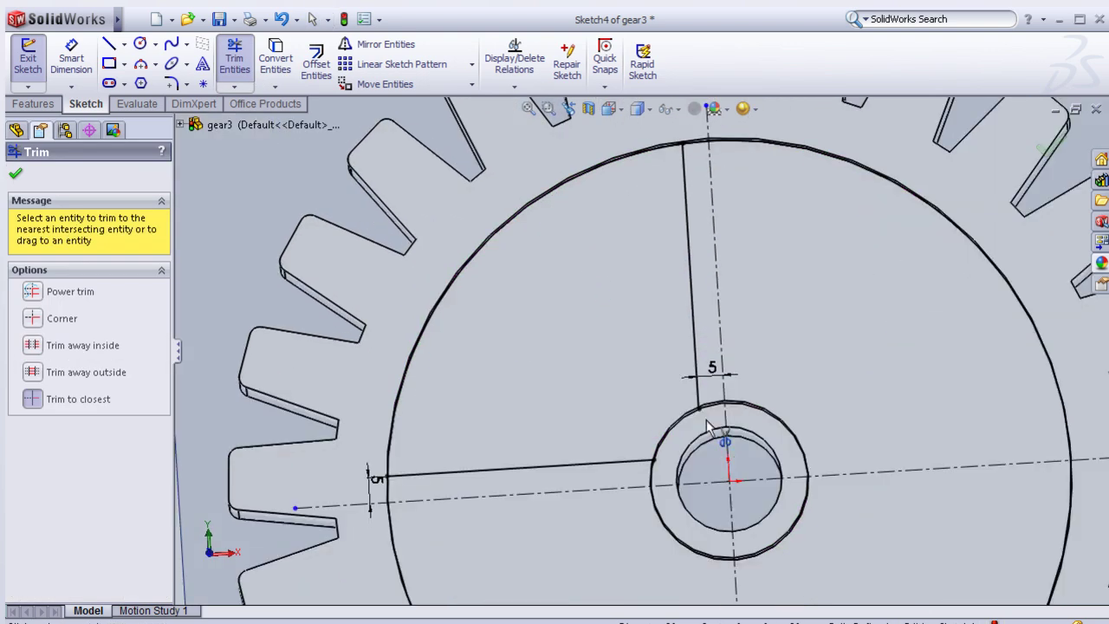
{"action": "scroll", "coordinate": [716, 407], "scroll_direction": "up", "scroll_amount": 2}
{"action": "scroll", "coordinate": [718, 400], "scroll_direction": "up", "scroll_amount": 1}
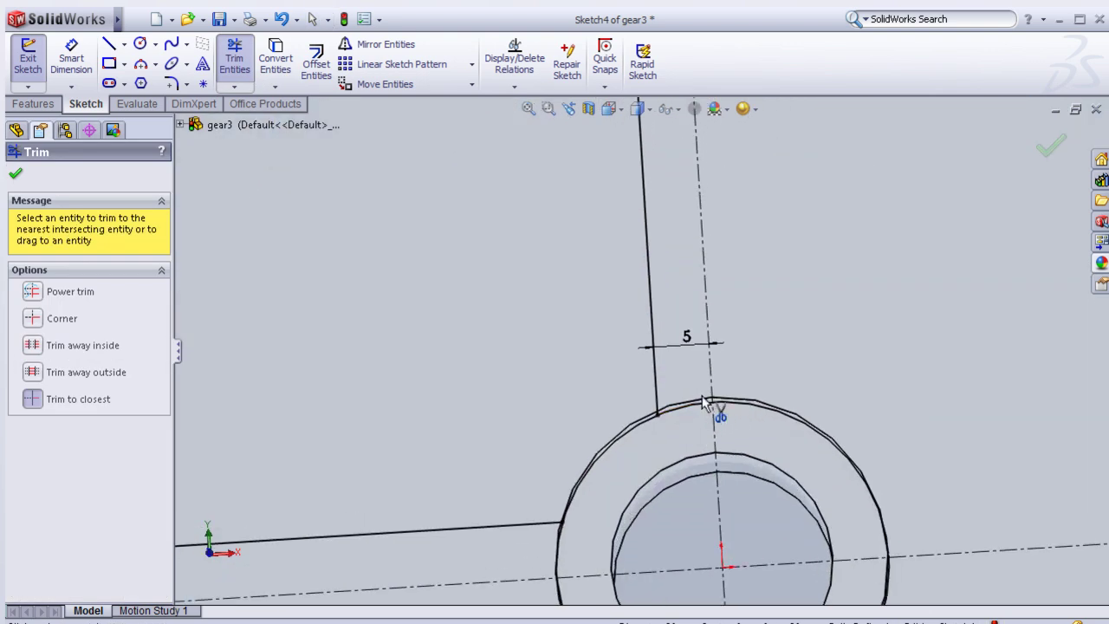
{"action": "key", "text": "space"}
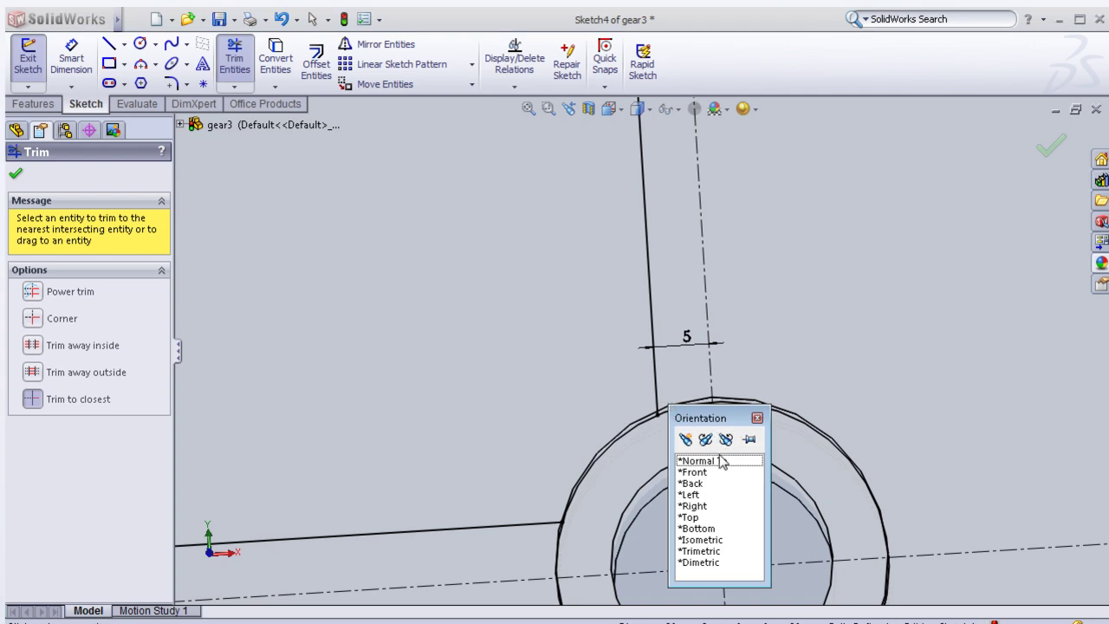
{"action": "left_click", "coordinate": [720, 462]}
{"action": "scroll", "coordinate": [624, 303], "scroll_direction": "up", "scroll_amount": 2}
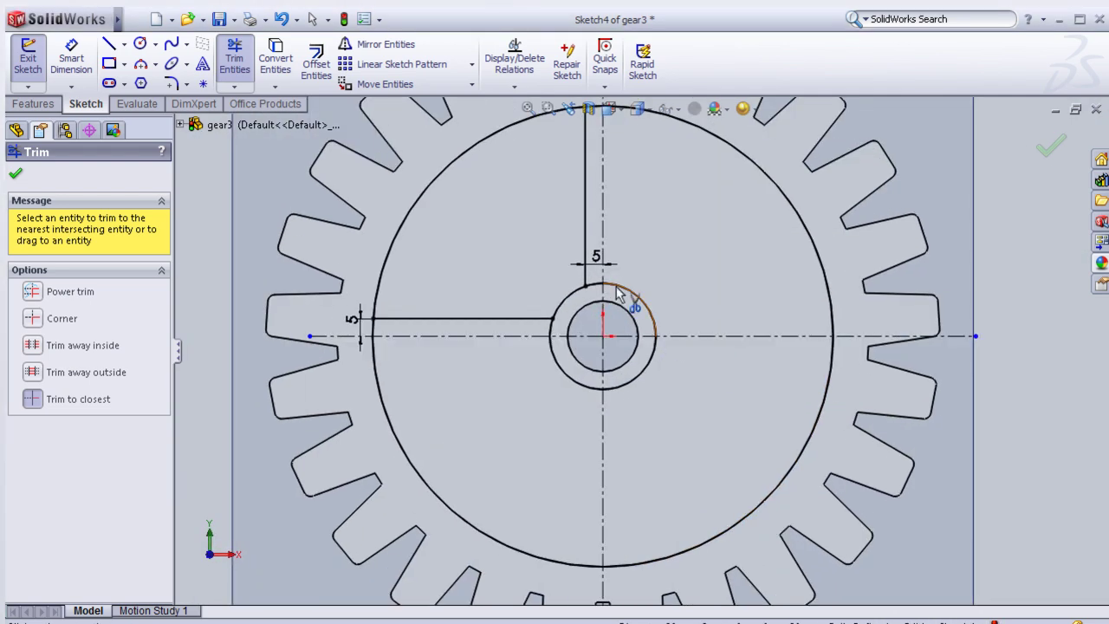
{"action": "scroll", "coordinate": [611, 293], "scroll_direction": "up", "scroll_amount": 1}
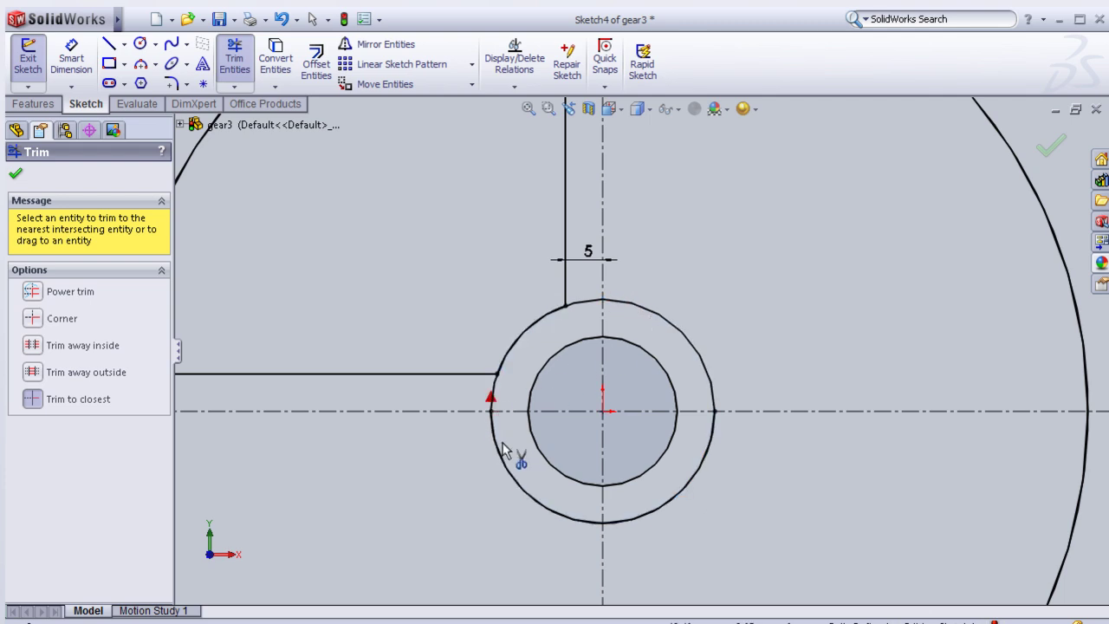
Step: Trim the hub circle and the rim circle back to the vertical and horizontal offset lines
{"action": "left_click_drag", "start_coordinate": [501, 465], "coordinate": [521, 474]}
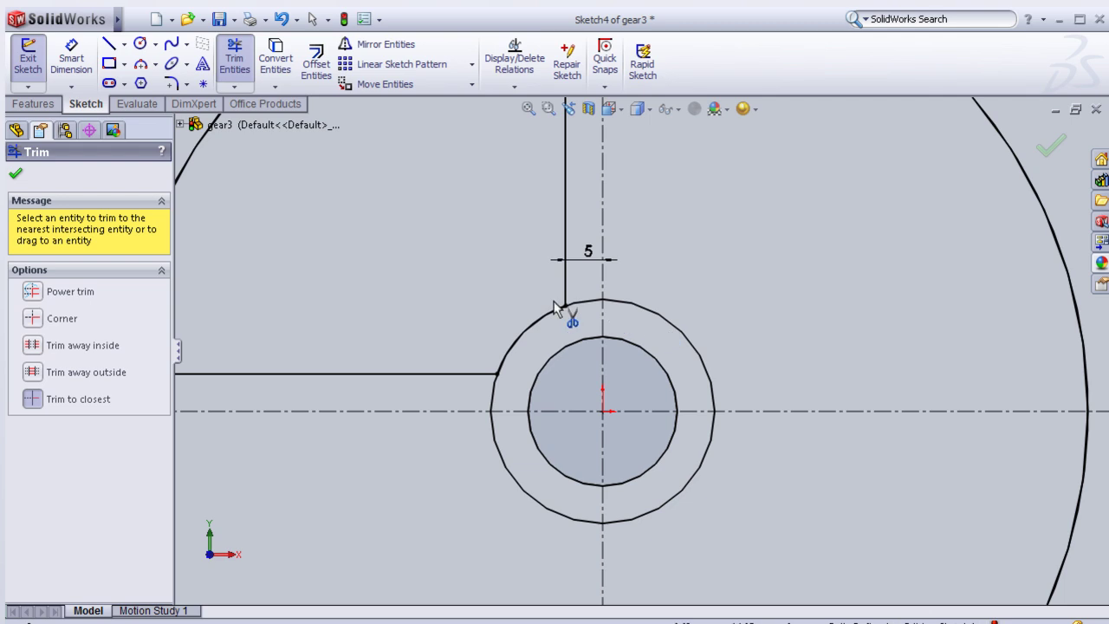
{"action": "scroll", "coordinate": [559, 286], "scroll_direction": "up", "scroll_amount": 3}
{"action": "scroll", "coordinate": [533, 216], "scroll_direction": "up", "scroll_amount": 2}
{"action": "left_click", "coordinate": [617, 151]}
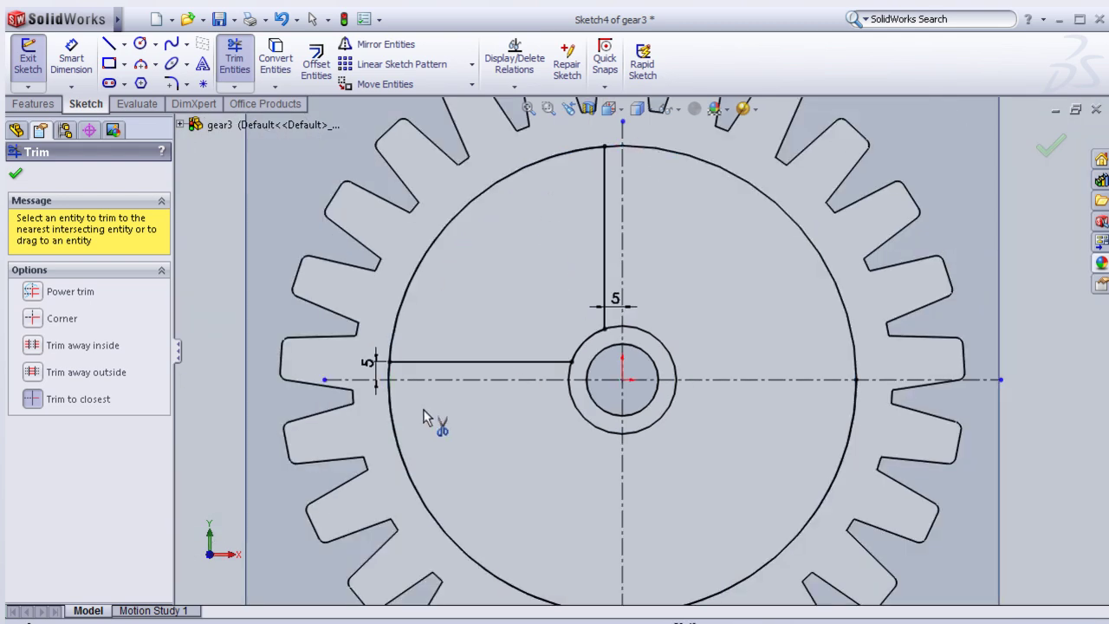
{"action": "left_click", "coordinate": [391, 416]}
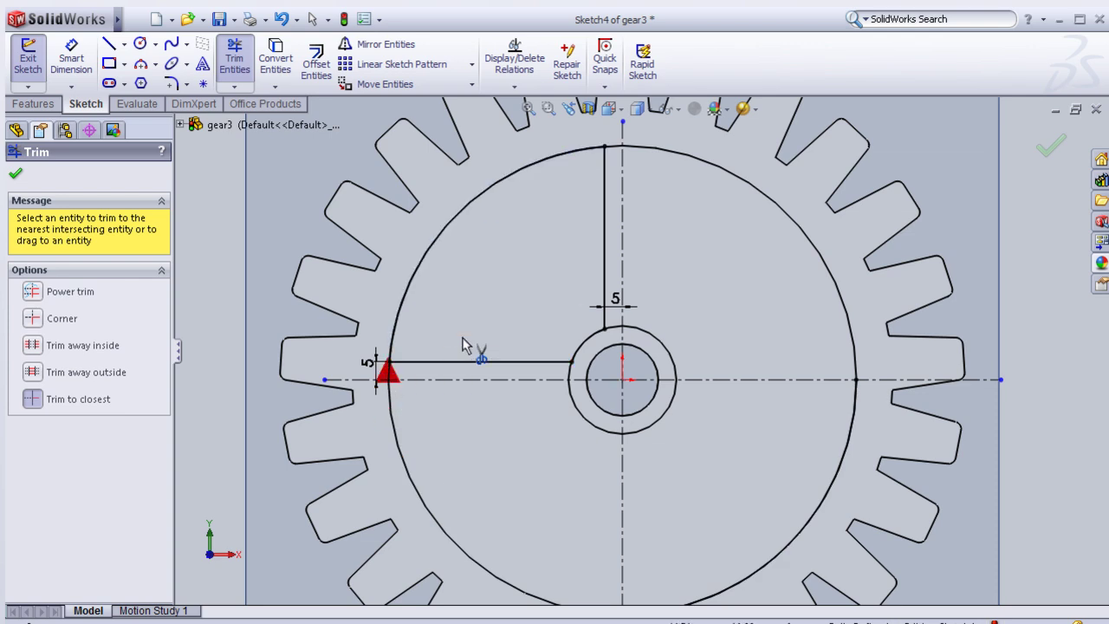
{"action": "scroll", "coordinate": [452, 357], "scroll_direction": "down", "scroll_amount": 2}
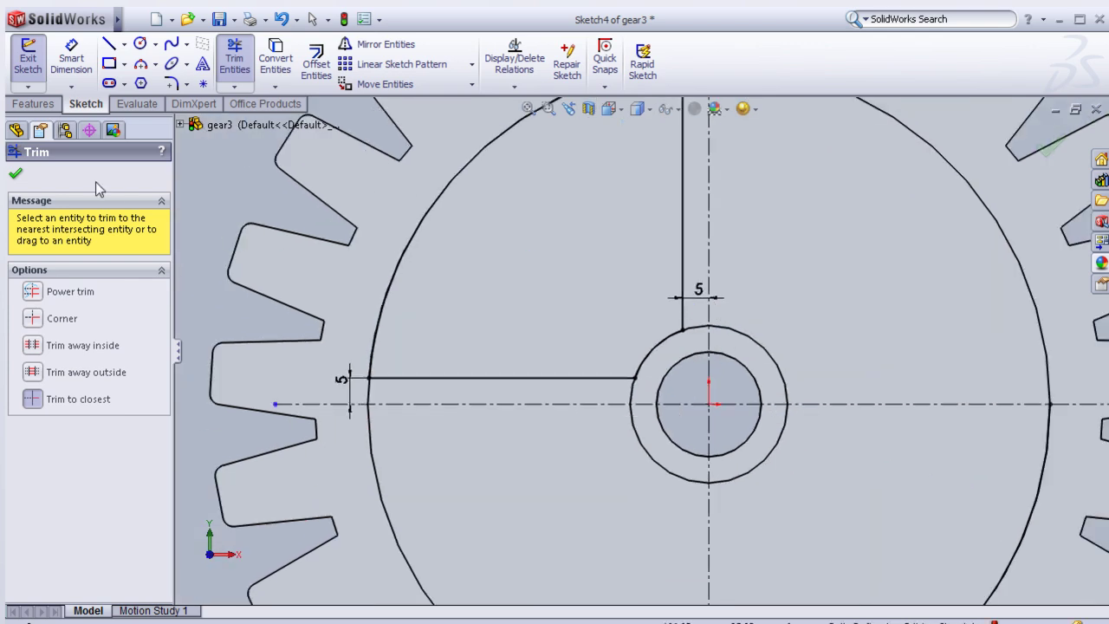
{"action": "left_click", "coordinate": [16, 175]}
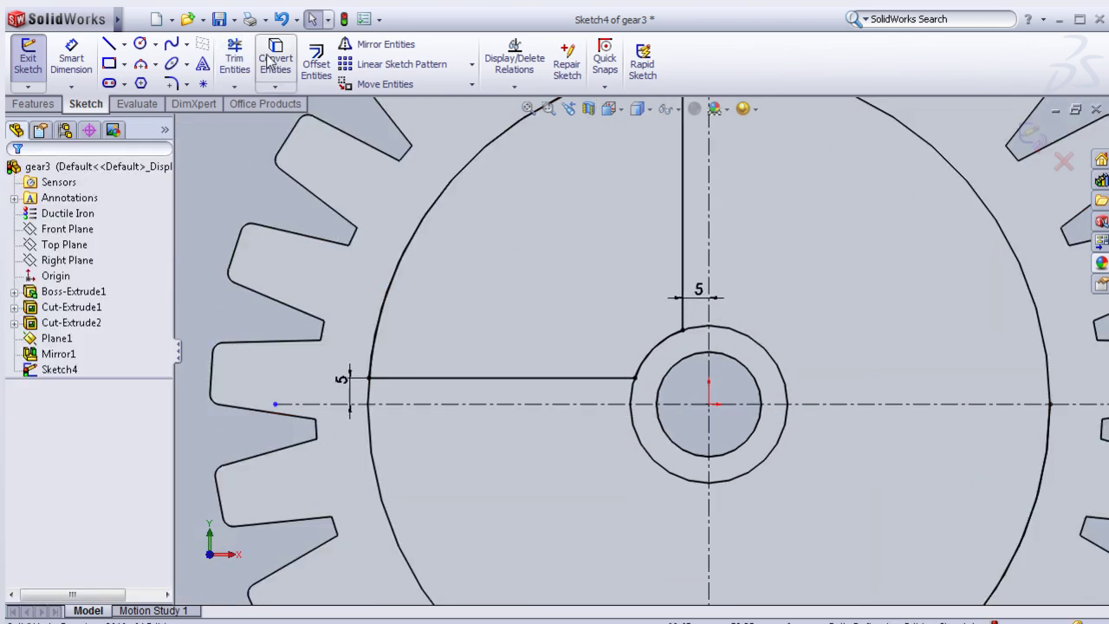
Step: Round the four corners where the offset lines meet rim and hub with 10 mm sketch fillets
{"action": "left_click", "coordinate": [172, 83]}
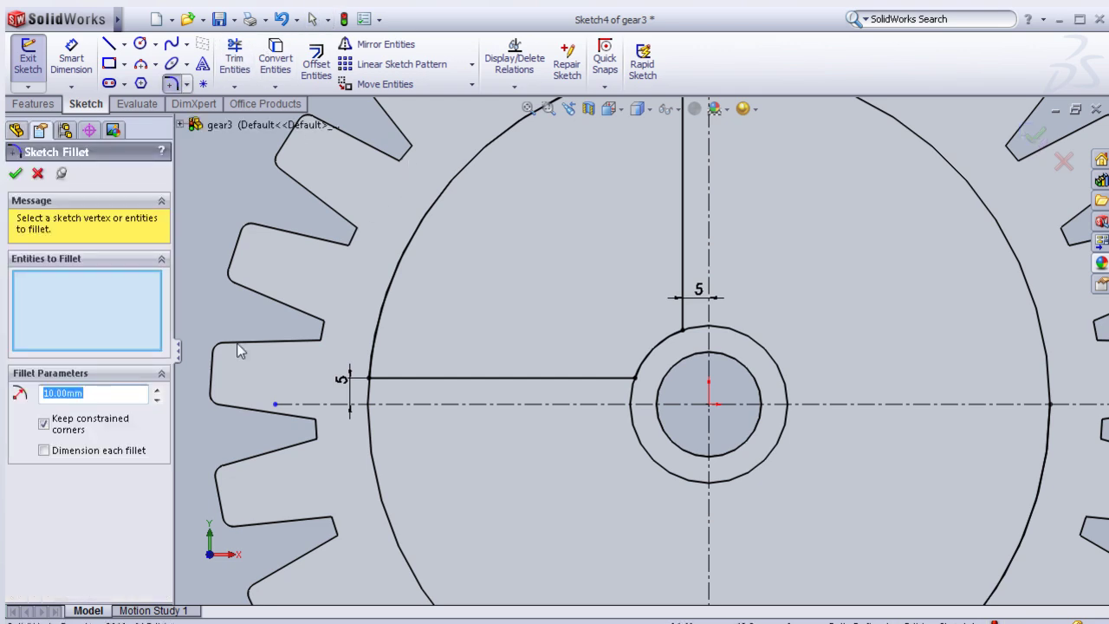
{"action": "scroll", "coordinate": [697, 177], "scroll_direction": "up", "scroll_amount": 1}
{"action": "scroll", "coordinate": [691, 149], "scroll_direction": "down", "scroll_amount": 2}
{"action": "scroll", "coordinate": [654, 191], "scroll_direction": "up", "scroll_amount": 2}
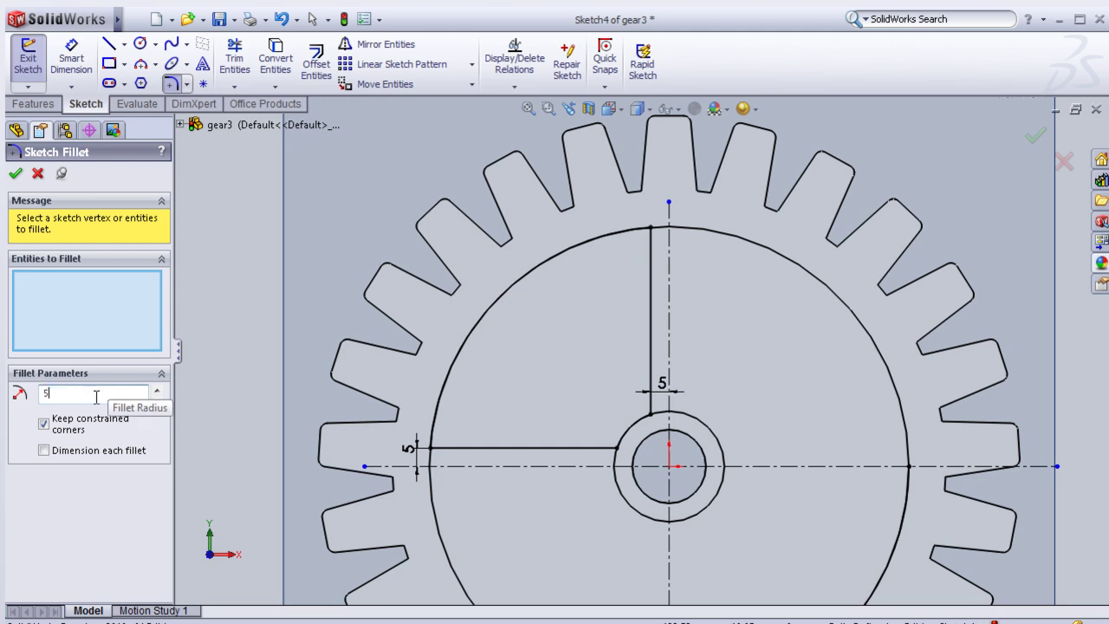
{"action": "left_click", "coordinate": [652, 229]}
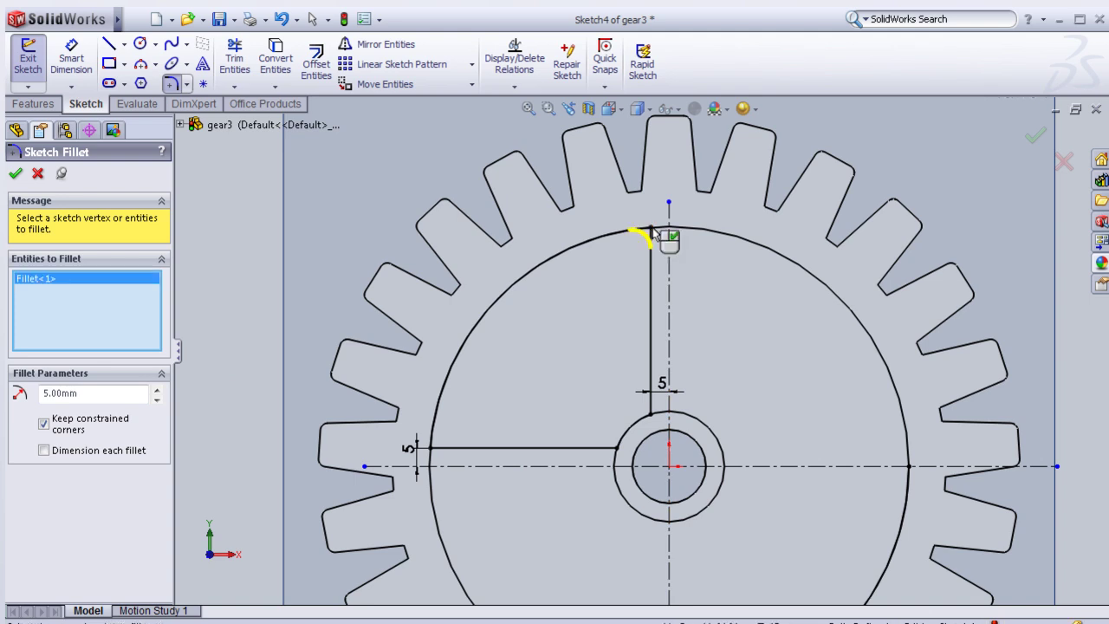
{"action": "left_click", "coordinate": [651, 416]}
{"action": "left_click", "coordinate": [616, 447]}
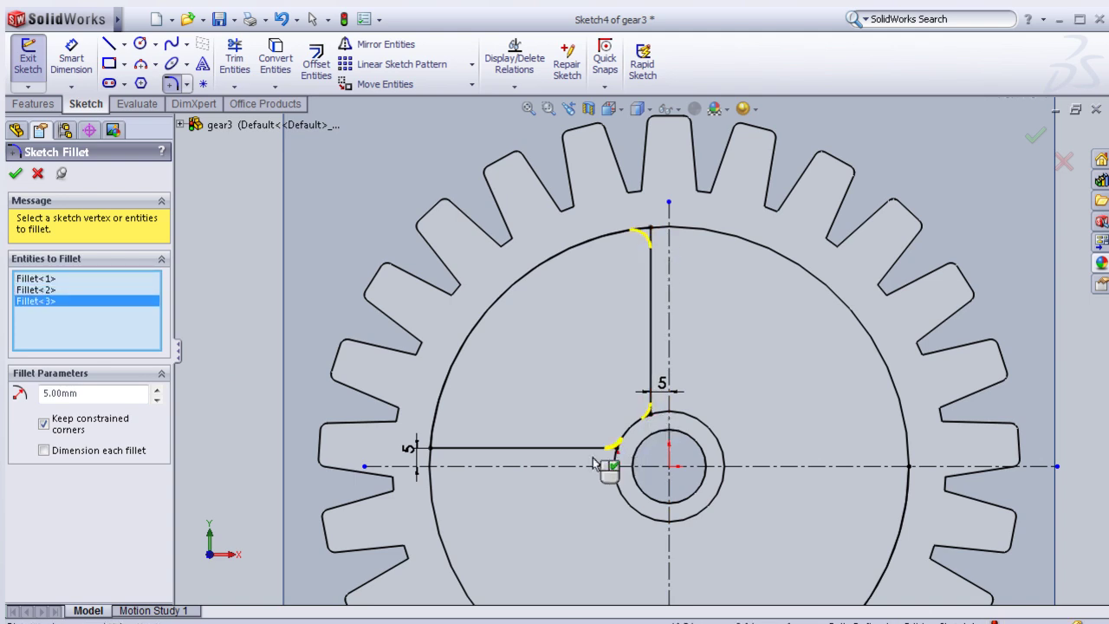
{"action": "left_click", "coordinate": [435, 451]}
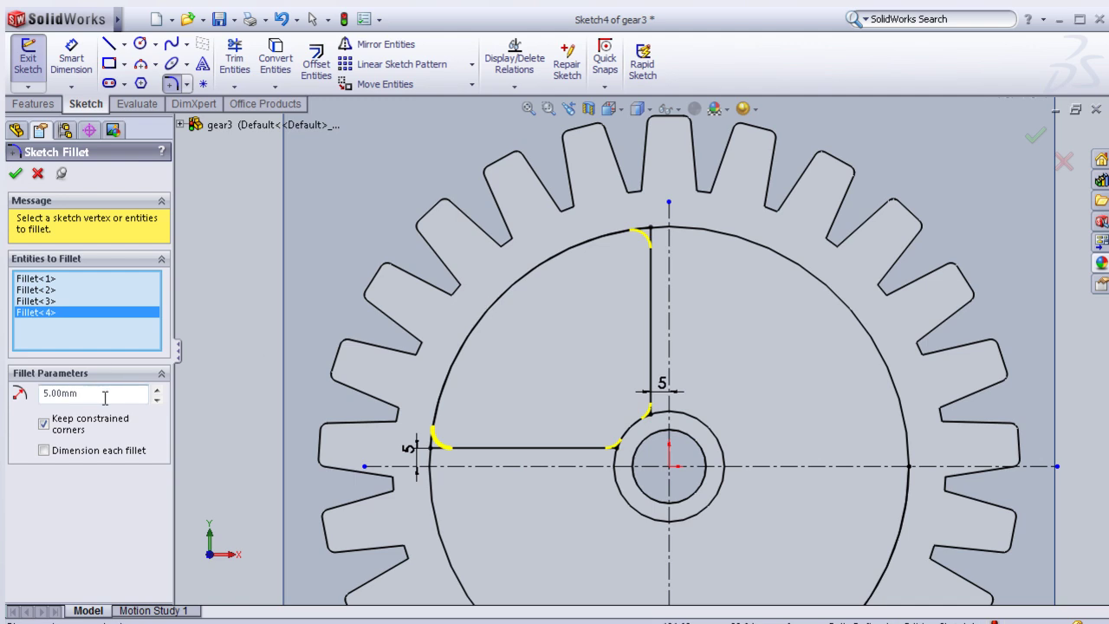
{"action": "left_click", "coordinate": [157, 390]}
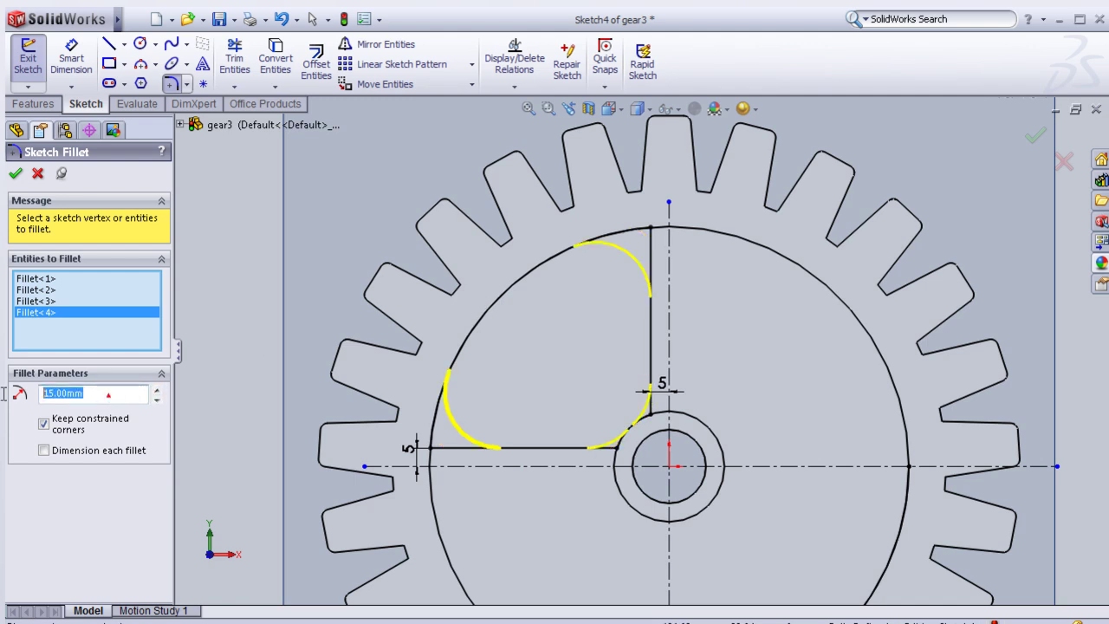
{"action": "type", "text": "10"}
{"action": "key", "text": "Return"}
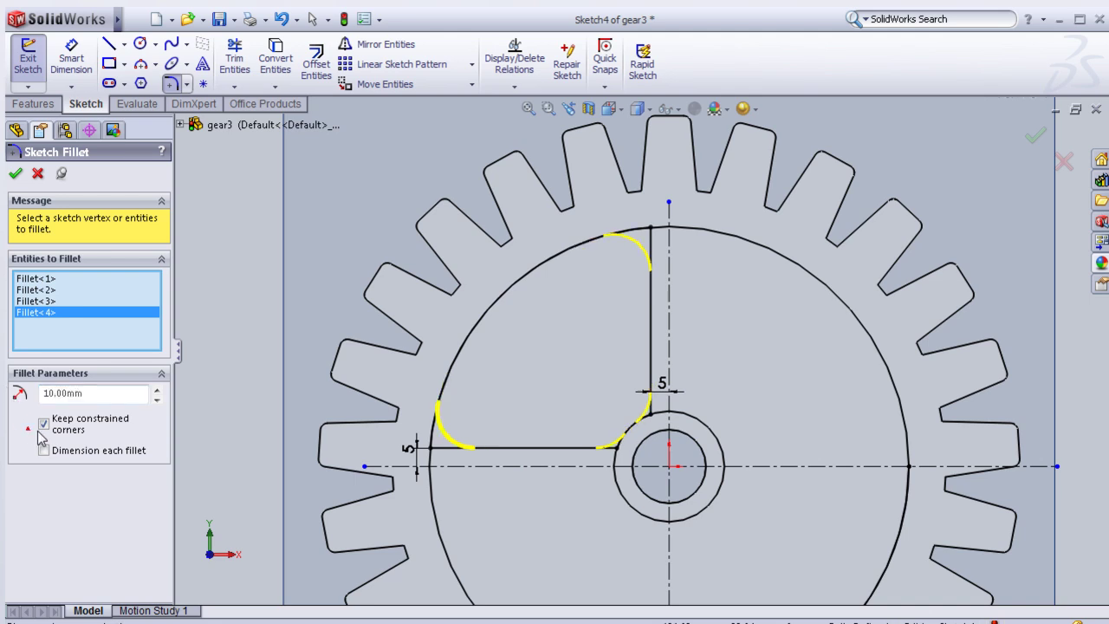
{"action": "left_click", "coordinate": [15, 175]}
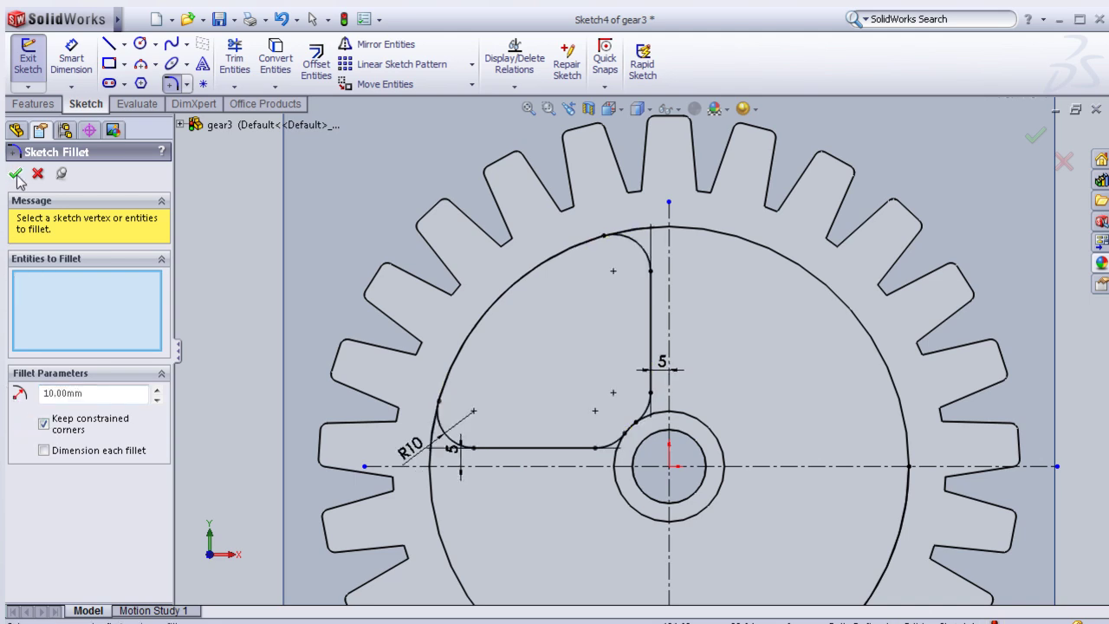
{"action": "key", "text": "f"}
{"action": "scroll", "coordinate": [367, 249], "scroll_direction": "down", "scroll_amount": 1}
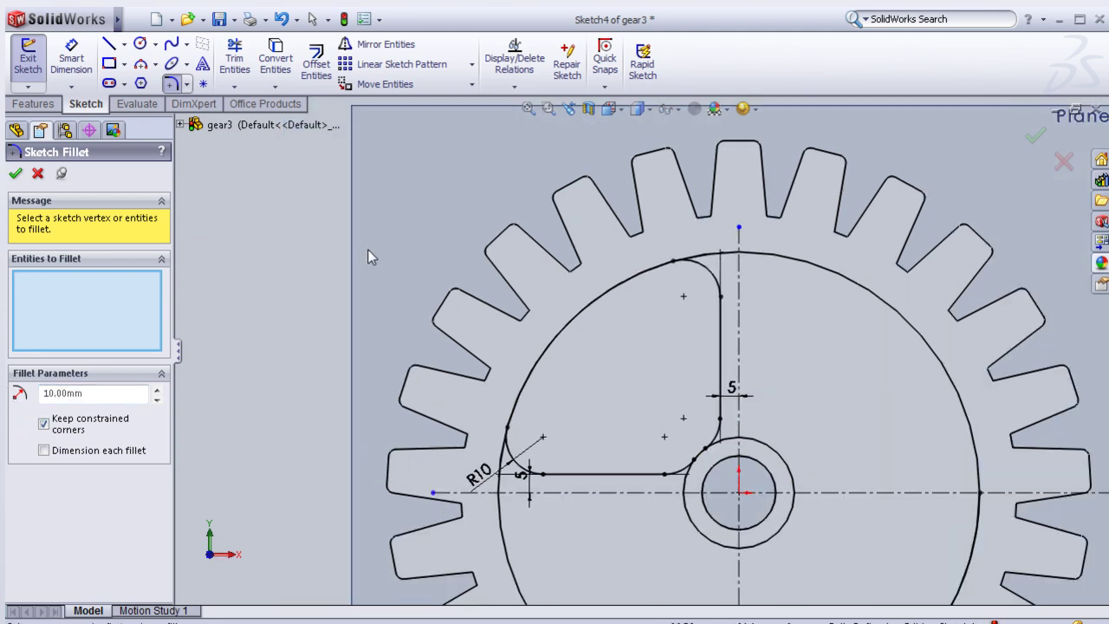
{"action": "left_click", "coordinate": [15, 176]}
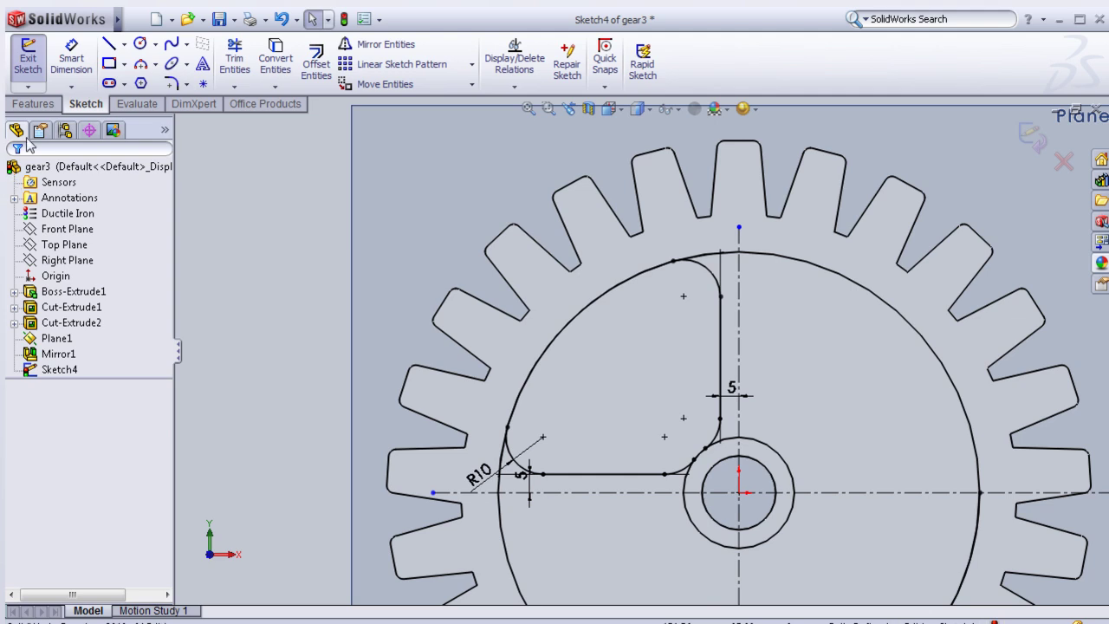
Step: Extrude-cut the filleted quarter region Through All as Cut-Extrude3
{"action": "left_click", "coordinate": [31, 104]}
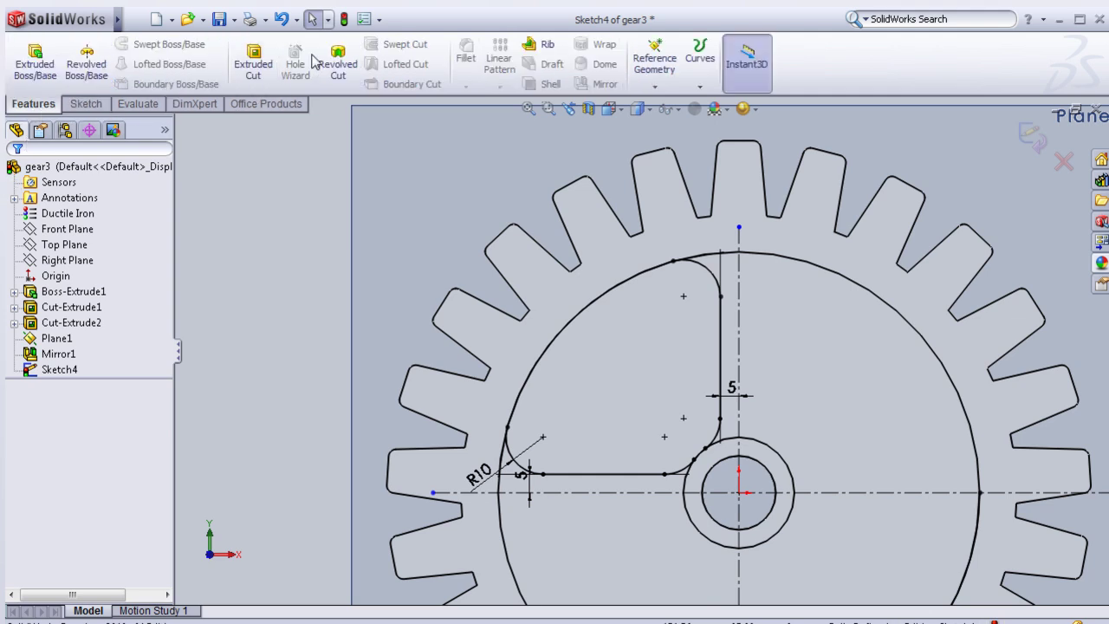
{"action": "left_click", "coordinate": [271, 57]}
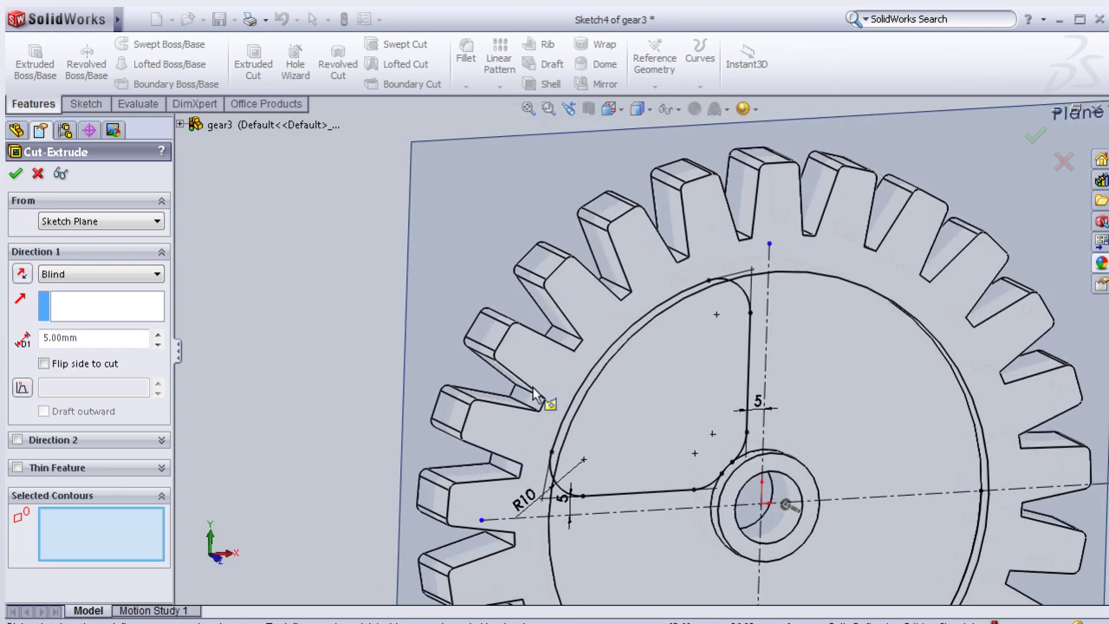
{"action": "left_click", "coordinate": [654, 414]}
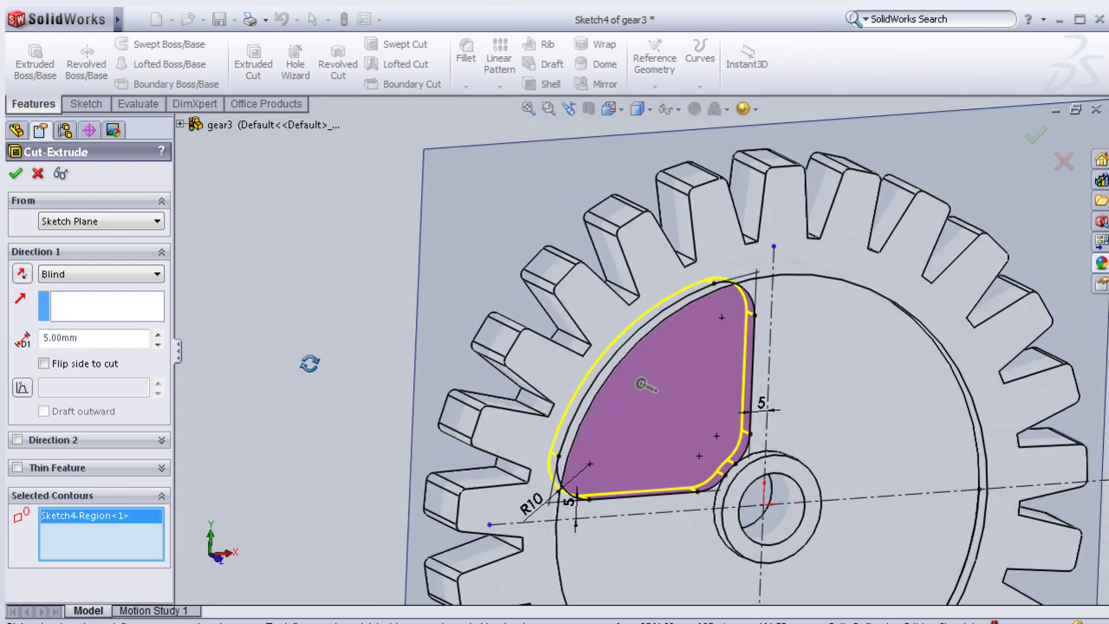
{"action": "left_click", "coordinate": [157, 274]}
{"action": "left_click", "coordinate": [152, 303]}
{"action": "mouse_move", "coordinate": [357, 325]}
{"action": "middle_mouse_down"}
{"action": "mouse_move", "coordinate": [438, 383]}
{"action": "mouse_move", "coordinate": [391, 389]}
{"action": "middle_mouse_up"}
{"action": "left_click", "coordinate": [16, 174]}
Step: Orbit the gear back to face-on and select its face
{"action": "mouse_move", "coordinate": [554, 335]}
{"action": "middle_mouse_down"}
{"action": "mouse_move", "coordinate": [458, 304]}
{"action": "mouse_move", "coordinate": [444, 277]}
{"action": "mouse_move", "coordinate": [454, 262]}
{"action": "middle_mouse_up"}
{"action": "scroll", "coordinate": [453, 263], "scroll_direction": "down", "scroll_amount": 3}
{"action": "scroll", "coordinate": [470, 289], "scroll_direction": "down", "scroll_amount": 3}
{"action": "mouse_move", "coordinate": [484, 436]}
{"action": "middle_mouse_down"}
{"action": "mouse_move", "coordinate": [396, 447]}
{"action": "mouse_move", "coordinate": [413, 453]}
{"action": "middle_mouse_up"}
{"action": "scroll", "coordinate": [470, 458], "scroll_direction": "up", "scroll_amount": 3}
{"action": "left_click", "coordinate": [426, 467]}
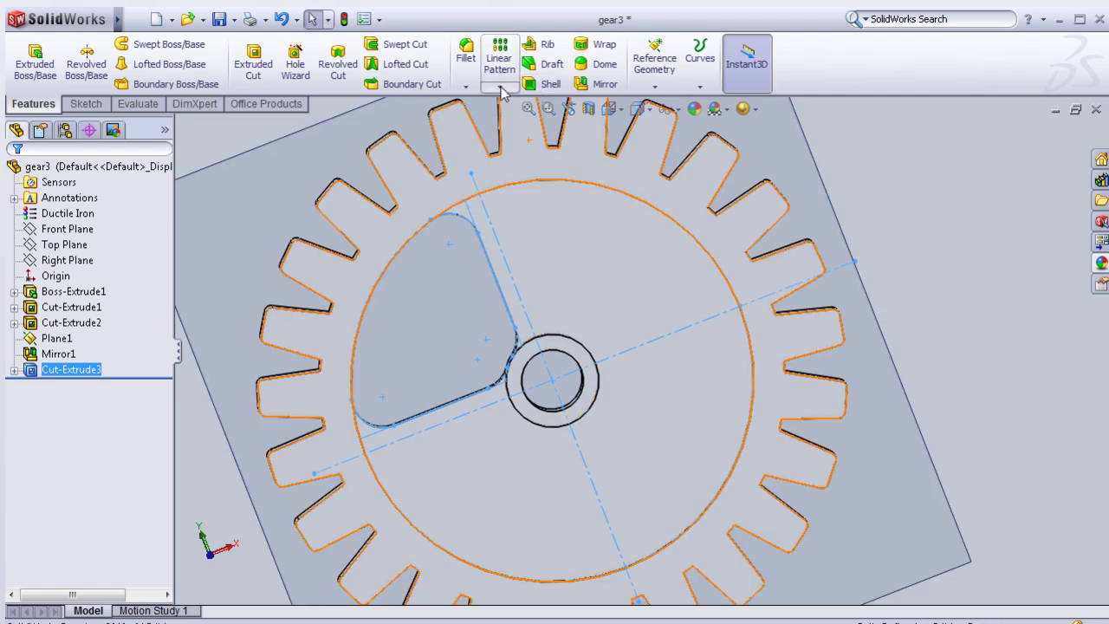
{"action": "left_click", "coordinate": [499, 87]}
Step: Circular-pattern the window 4 times, equally spaced over 360°, around the rim's circular edge
{"action": "left_click", "coordinate": [518, 121]}
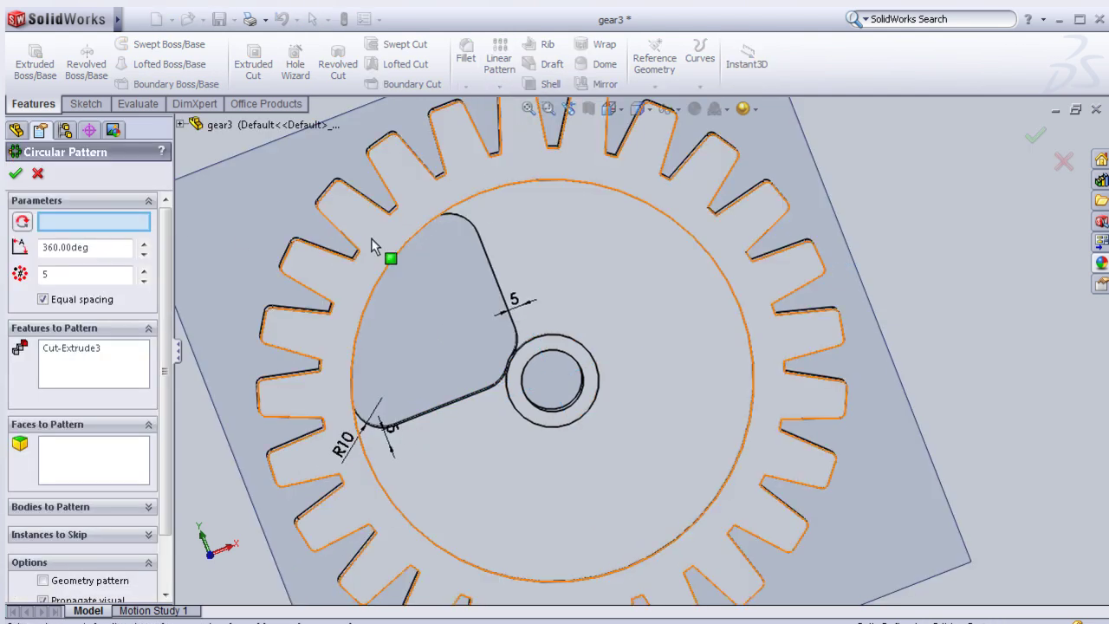
{"action": "left_click", "coordinate": [469, 206]}
{"action": "type", "text": "3"}
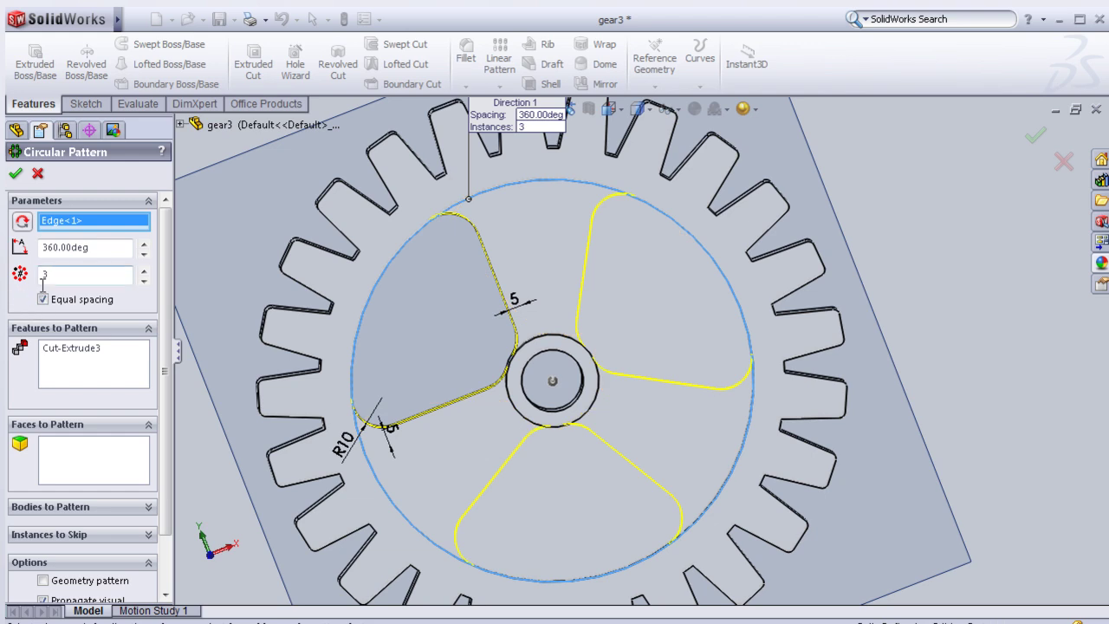
{"action": "double_click", "coordinate": [80, 275]}
{"action": "type", "text": "4"}
{"action": "left_click", "coordinate": [16, 177]}
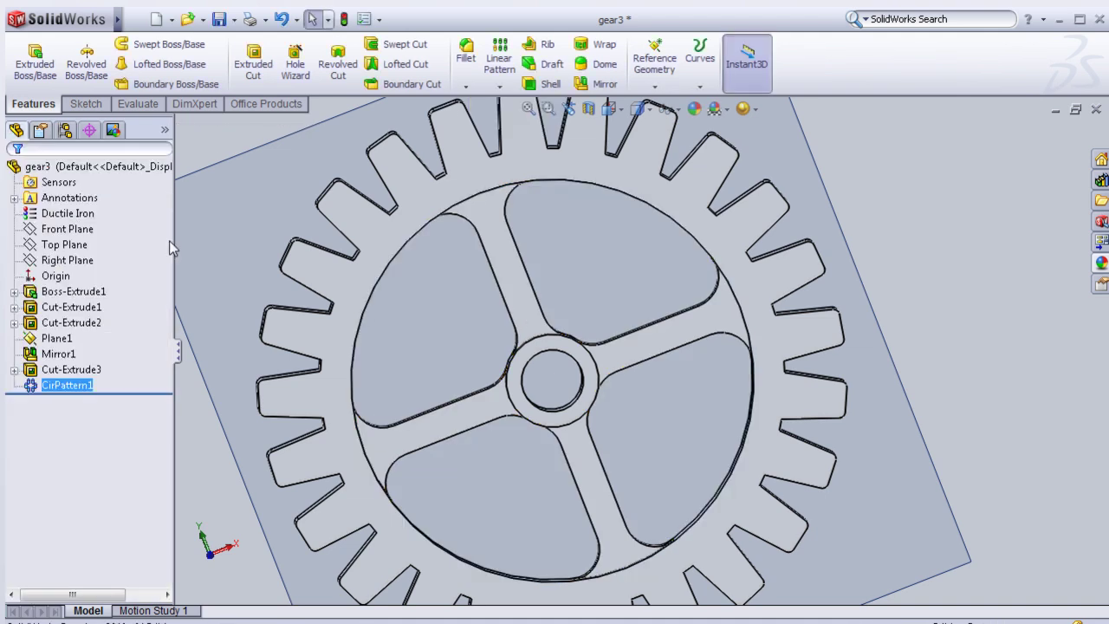
Step: Orbit the four-spoke gear in 3D to inspect the spokes, then open Fillet
{"action": "scroll", "coordinate": [730, 346], "scroll_direction": "up", "scroll_amount": 3}
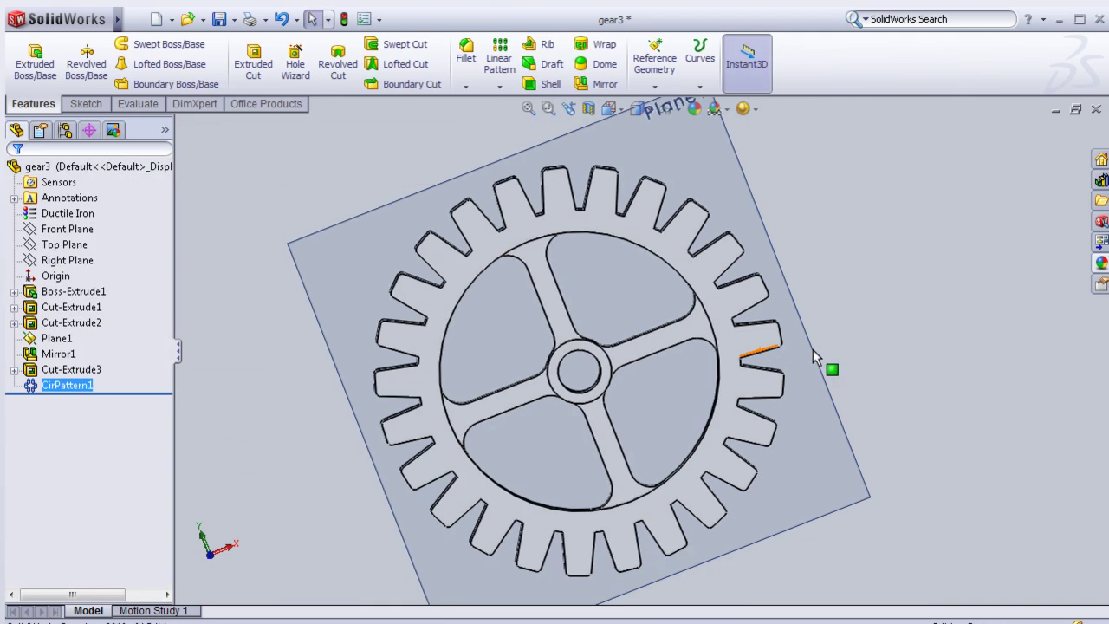
{"action": "middle_click_drag", "start_coordinate": [595, 310], "coordinate": [654, 265]}
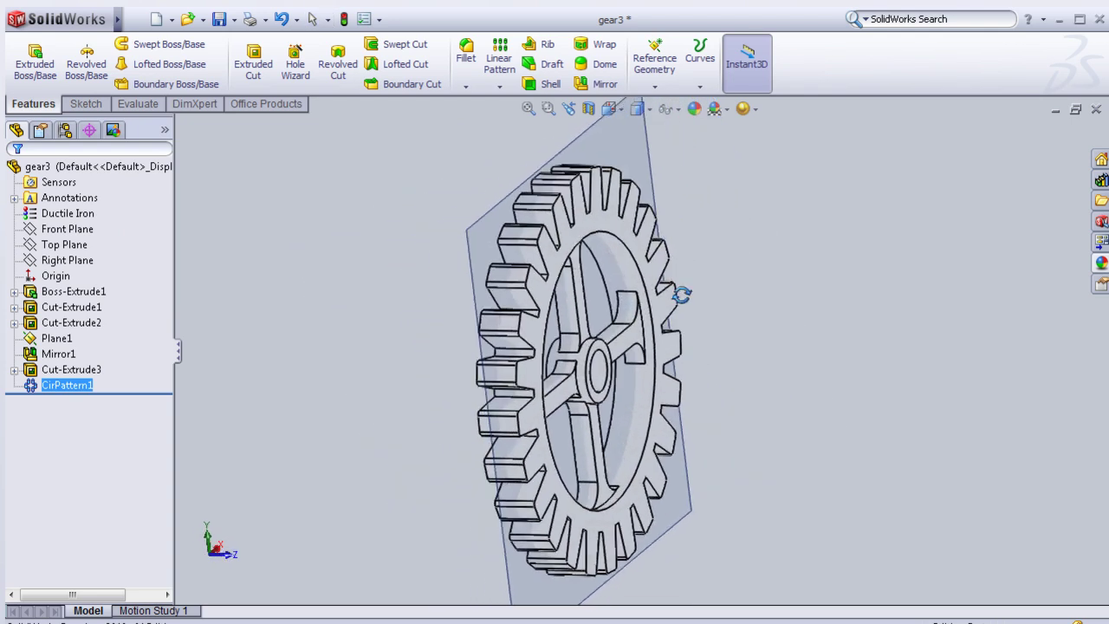
{"action": "mouse_move", "coordinate": [654, 265]}
{"action": "middle_mouse_down"}
{"action": "mouse_move", "coordinate": [539, 323]}
{"action": "mouse_move", "coordinate": [563, 370]}
{"action": "mouse_move", "coordinate": [631, 292]}
{"action": "mouse_move", "coordinate": [520, 279]}
{"action": "mouse_move", "coordinate": [515, 315]}
{"action": "mouse_move", "coordinate": [577, 314]}
{"action": "mouse_move", "coordinate": [612, 300]}
{"action": "mouse_move", "coordinate": [594, 292]}
{"action": "mouse_move", "coordinate": [574, 330]}
{"action": "mouse_move", "coordinate": [577, 292]}
{"action": "mouse_move", "coordinate": [606, 302]}
{"action": "mouse_move", "coordinate": [663, 389]}
{"action": "mouse_move", "coordinate": [659, 401]}
{"action": "mouse_move", "coordinate": [635, 358]}
{"action": "mouse_move", "coordinate": [606, 234]}
{"action": "mouse_move", "coordinate": [569, 253]}
{"action": "mouse_move", "coordinate": [594, 193]}
{"action": "middle_mouse_up"}
{"action": "scroll", "coordinate": [538, 323], "scroll_direction": "down", "scroll_amount": 4}
{"action": "scroll", "coordinate": [539, 322], "scroll_direction": "up", "scroll_amount": 1}
{"action": "scroll", "coordinate": [594, 193], "scroll_direction": "down", "scroll_amount": 2}
{"action": "left_click", "coordinate": [466, 52]}
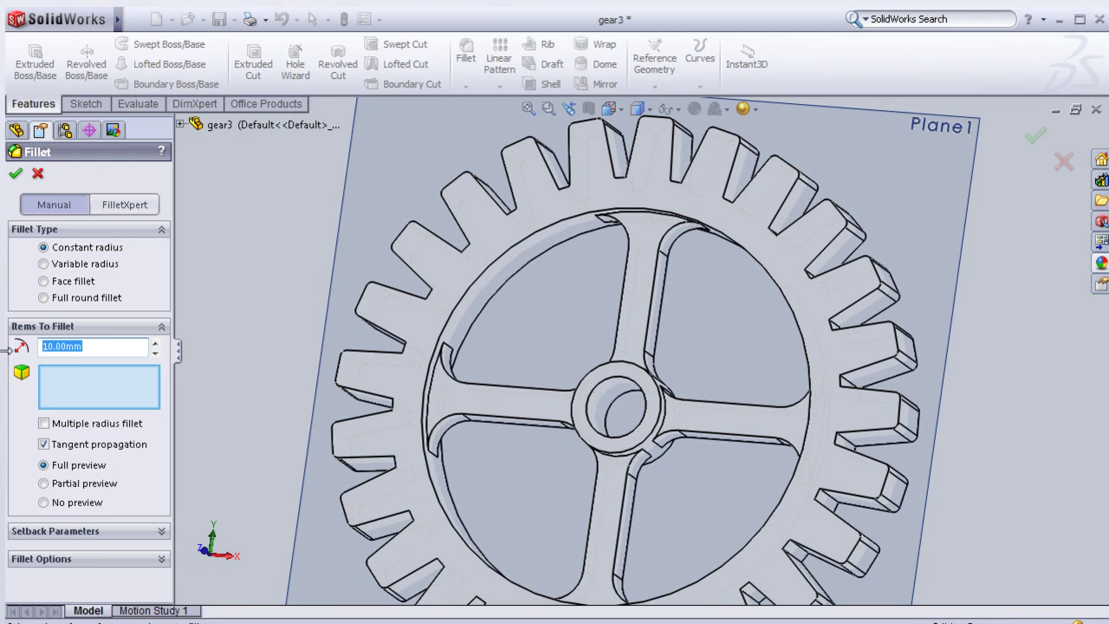
Step: Fillet the two circular edges where the recess meets the rim with a 5 mm radius
{"action": "type", "text": "5"}
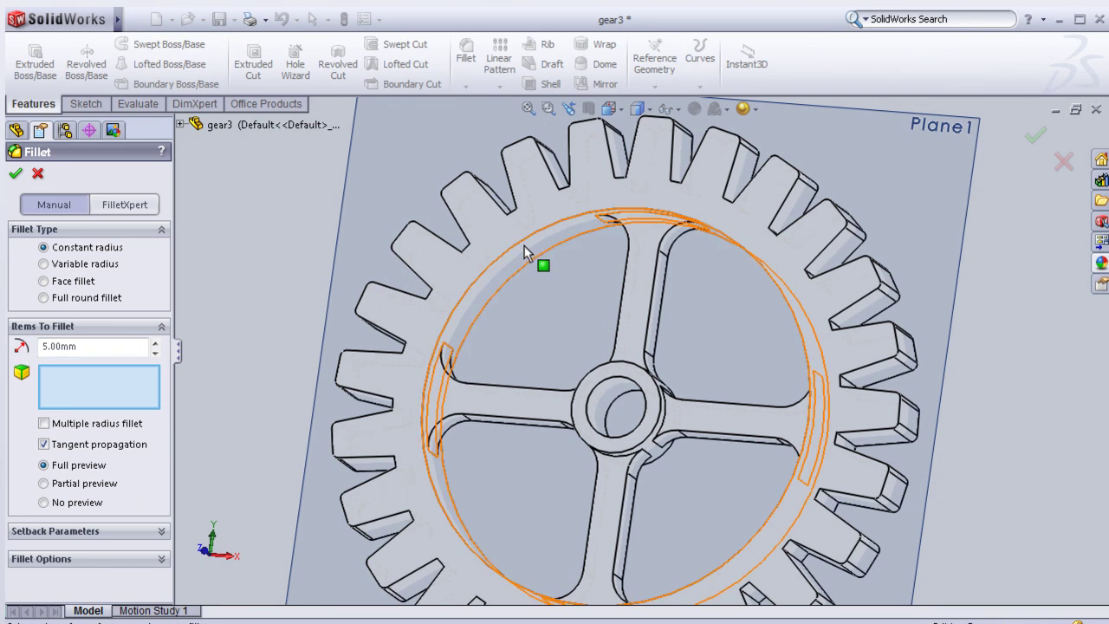
{"action": "left_click", "coordinate": [524, 246]}
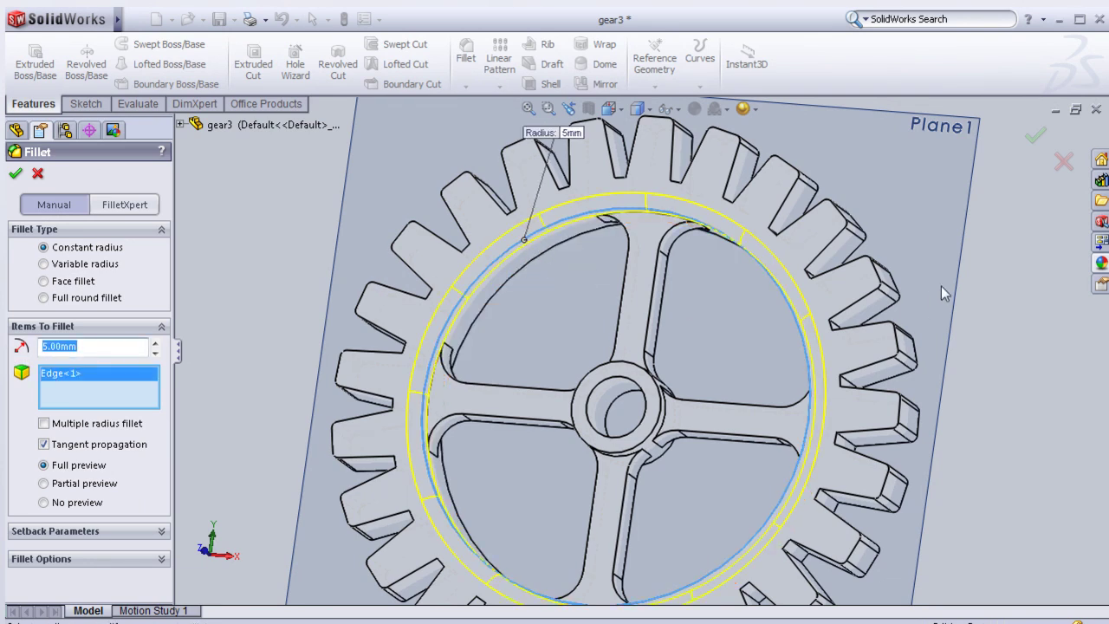
{"action": "middle_click_drag", "start_coordinate": [940, 286], "coordinate": [789, 251]}
{"action": "middle_click_drag", "start_coordinate": [855, 307], "coordinate": [834, 337]}
{"action": "scroll", "coordinate": [833, 337], "scroll_direction": "down", "scroll_amount": 3}
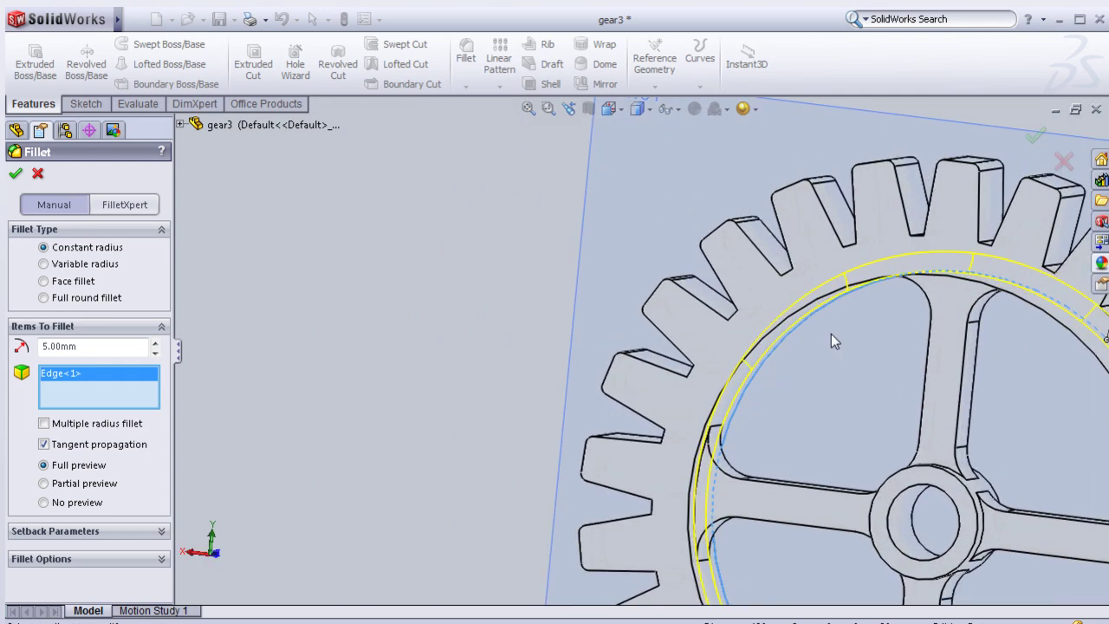
{"action": "scroll", "coordinate": [831, 333], "scroll_direction": "down", "scroll_amount": 2}
{"action": "left_click", "coordinate": [761, 287]}
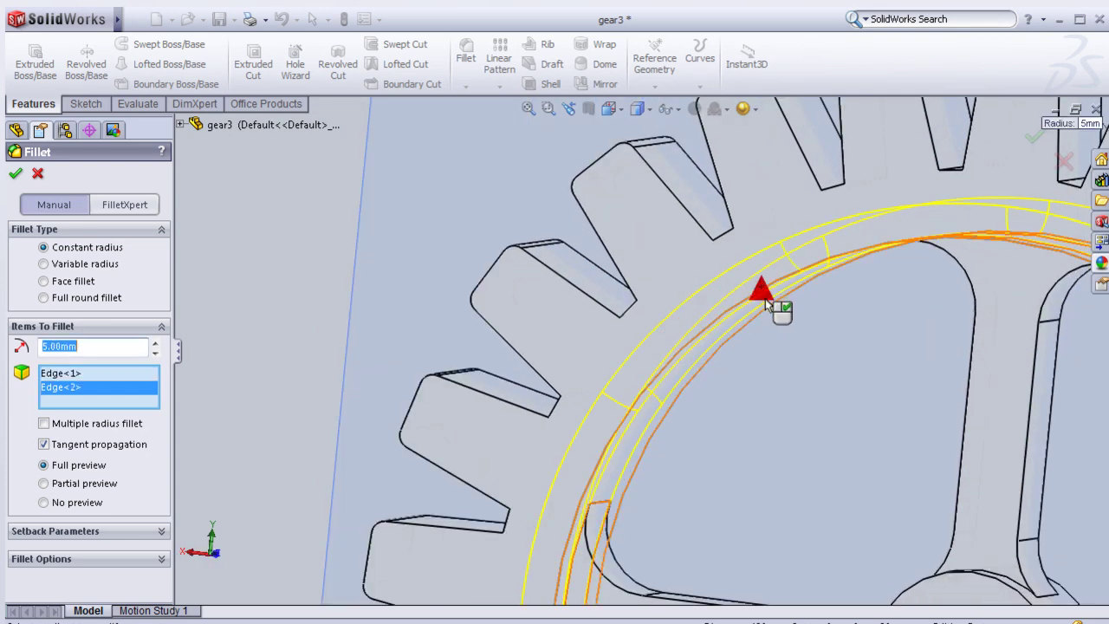
{"action": "left_click", "coordinate": [16, 175]}
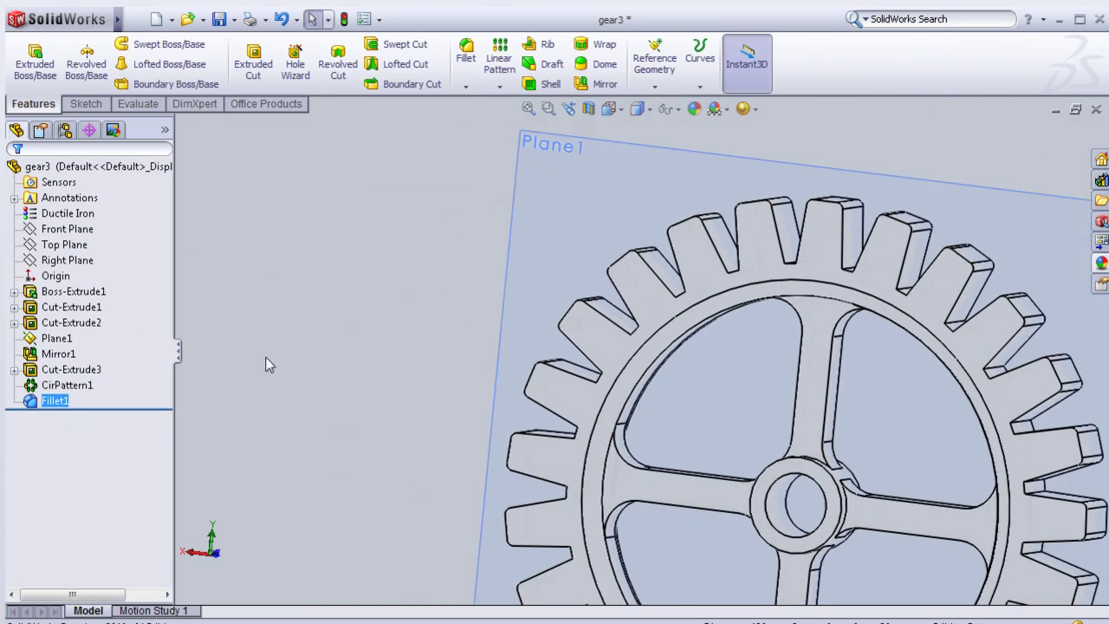
Step: Change the gear's display style to Shaded
{"action": "left_click", "coordinate": [583, 141]}
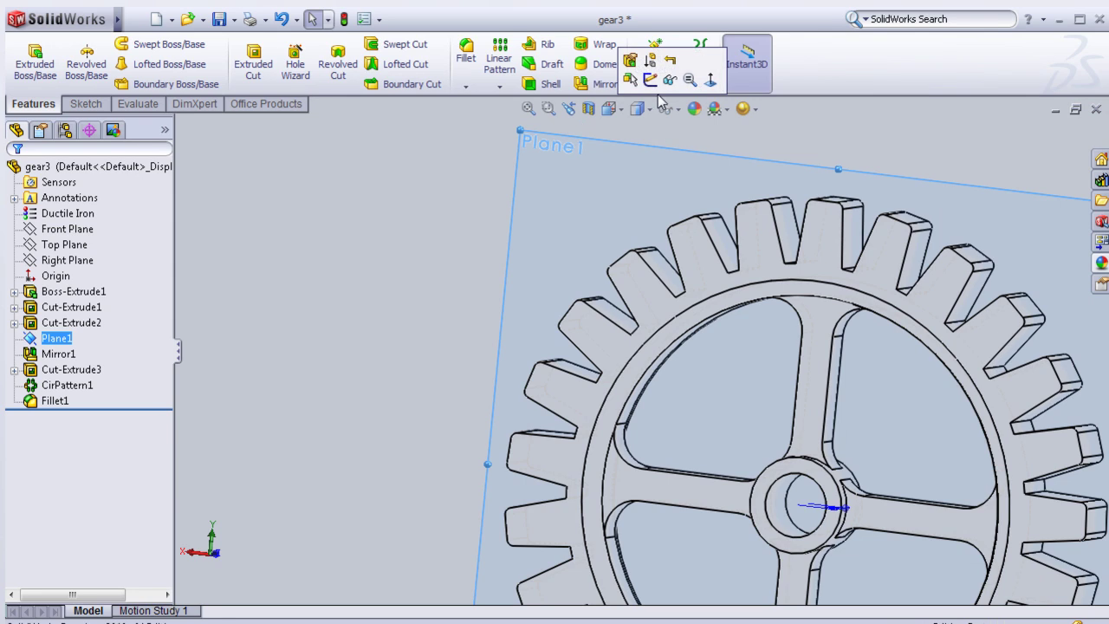
{"action": "scroll", "coordinate": [720, 179], "scroll_direction": "down", "scroll_amount": 4}
{"action": "mouse_move", "coordinate": [656, 223]}
{"action": "middle_mouse_down"}
{"action": "mouse_move", "coordinate": [627, 289]}
{"action": "mouse_move", "coordinate": [539, 355]}
{"action": "mouse_move", "coordinate": [612, 225]}
{"action": "mouse_move", "coordinate": [624, 334]}
{"action": "middle_mouse_up"}
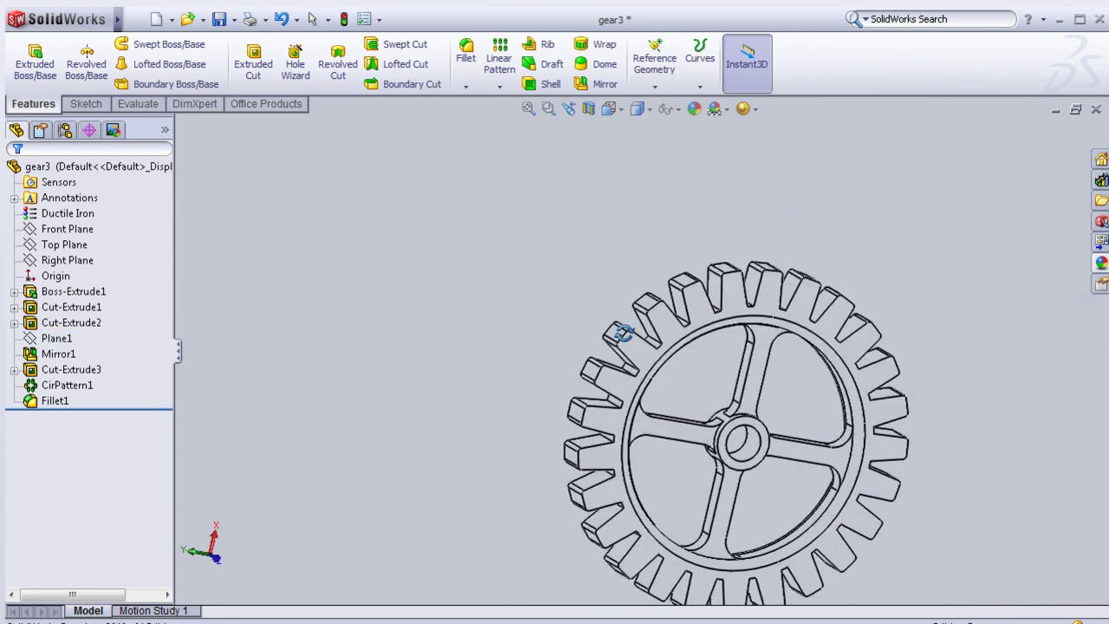
{"action": "left_click", "coordinate": [649, 110]}
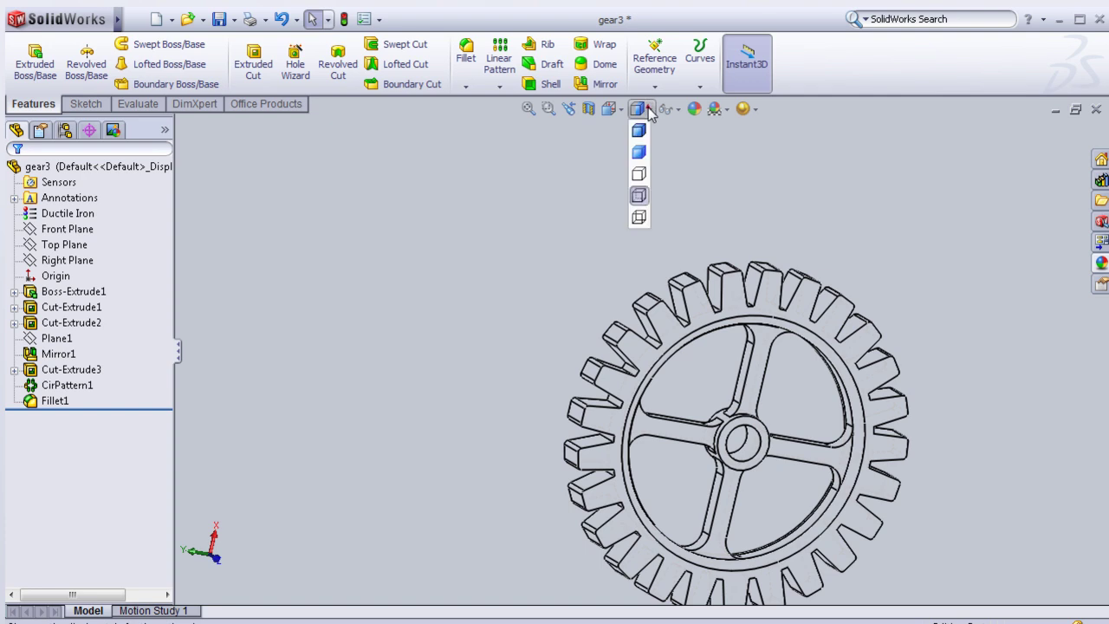
{"action": "left_click", "coordinate": [640, 152]}
Step: Orbit and zoom the shaded gear to an oblique view, then bring up the Evaluate tools
{"action": "mouse_move", "coordinate": [848, 245]}
{"action": "middle_mouse_down"}
{"action": "mouse_move", "coordinate": [787, 223]}
{"action": "mouse_move", "coordinate": [632, 562]}
{"action": "mouse_move", "coordinate": [572, 524]}
{"action": "mouse_move", "coordinate": [638, 495]}
{"action": "mouse_move", "coordinate": [656, 448]}
{"action": "mouse_move", "coordinate": [426, 460]}
{"action": "mouse_move", "coordinate": [460, 487]}
{"action": "mouse_move", "coordinate": [491, 488]}
{"action": "mouse_move", "coordinate": [525, 339]}
{"action": "mouse_move", "coordinate": [497, 297]}
{"action": "mouse_move", "coordinate": [532, 304]}
{"action": "middle_mouse_up"}
{"action": "mouse_move", "coordinate": [884, 246]}
{"action": "middle_mouse_down"}
{"action": "mouse_move", "coordinate": [759, 364]}
{"action": "mouse_move", "coordinate": [592, 334]}
{"action": "mouse_move", "coordinate": [575, 386]}
{"action": "mouse_move", "coordinate": [926, 199]}
{"action": "mouse_move", "coordinate": [945, 251]}
{"action": "middle_mouse_up"}
{"action": "scroll", "coordinate": [574, 257], "scroll_direction": "down", "scroll_amount": 2}
{"action": "scroll", "coordinate": [706, 289], "scroll_direction": "down", "scroll_amount": 3}
{"action": "mouse_move", "coordinate": [674, 249]}
{"action": "middle_mouse_down"}
{"action": "mouse_move", "coordinate": [655, 205]}
{"action": "mouse_move", "coordinate": [619, 218]}
{"action": "middle_mouse_up"}
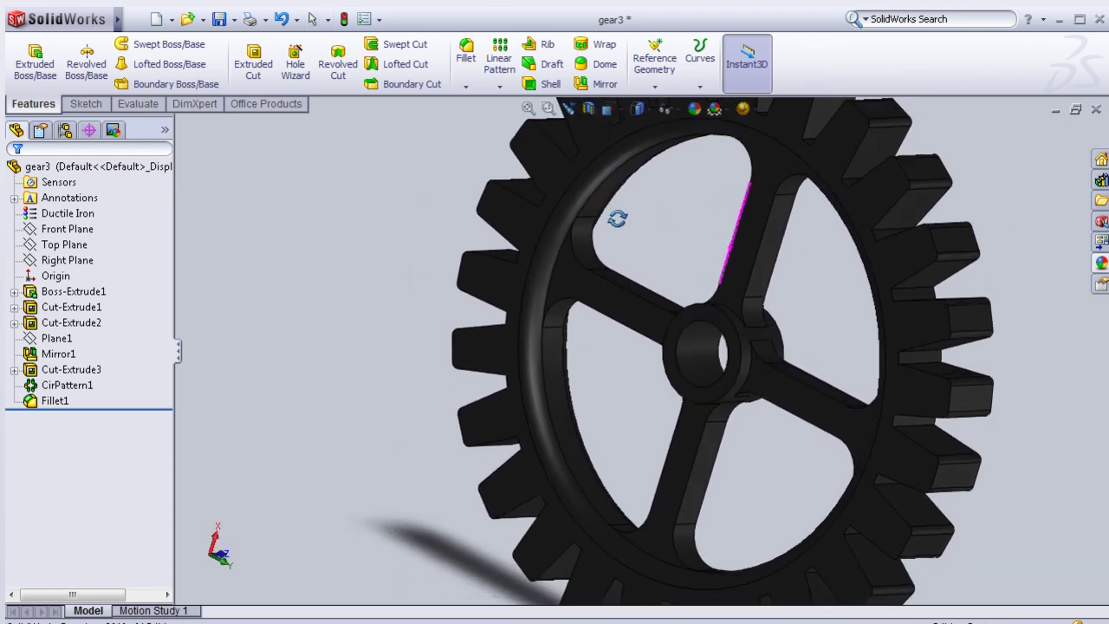
{"action": "left_click", "coordinate": [137, 104]}
{"action": "left_click", "coordinate": [115, 76]}
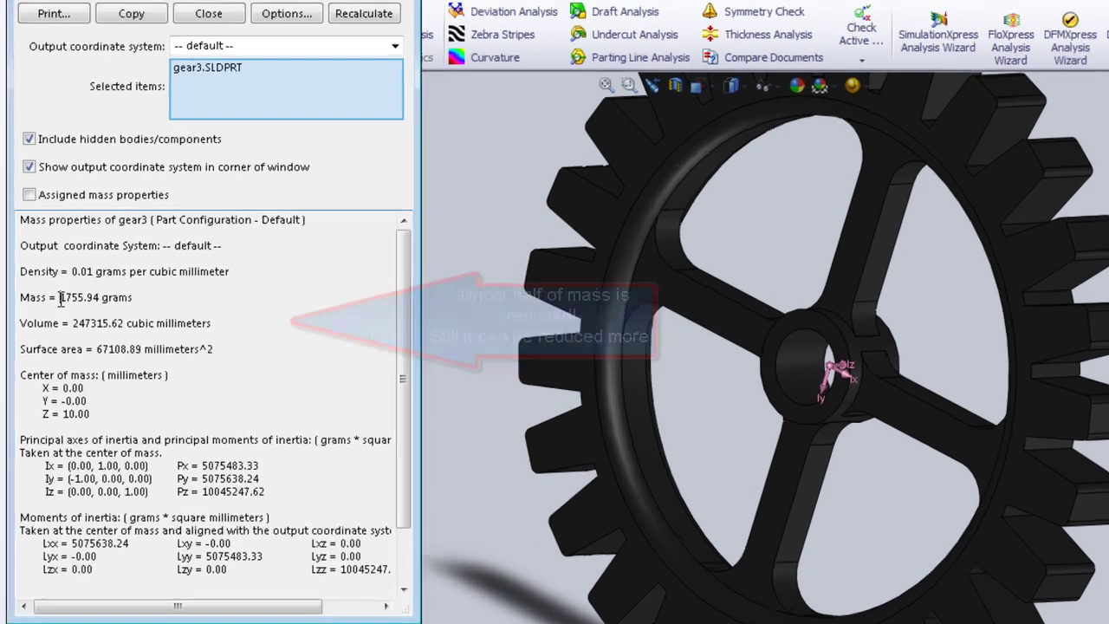
{"action": "left_click_drag", "start_coordinate": [52, 293], "coordinate": [117, 293]}
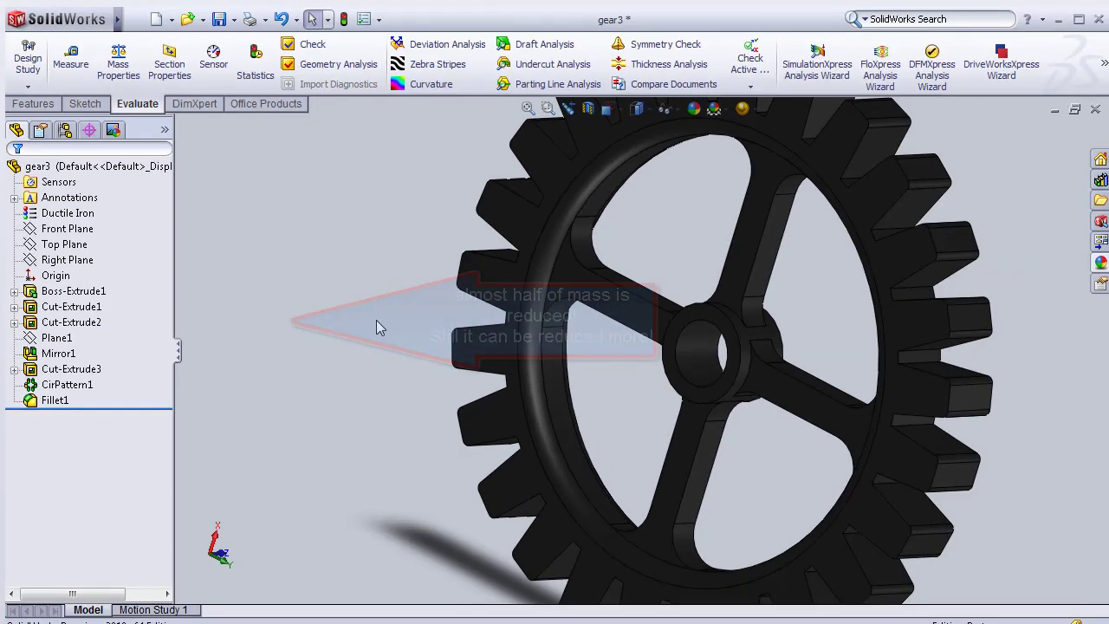
{"action": "mouse_move", "coordinate": [376, 319]}
{"action": "middle_mouse_down"}
{"action": "mouse_move", "coordinate": [435, 321]}
{"action": "mouse_move", "coordinate": [441, 347]}
{"action": "mouse_move", "coordinate": [482, 317]}
{"action": "mouse_move", "coordinate": [488, 329]}
{"action": "mouse_move", "coordinate": [463, 310]}
{"action": "mouse_move", "coordinate": [477, 317]}
{"action": "mouse_move", "coordinate": [356, 312]}
{"action": "mouse_move", "coordinate": [289, 321]}
{"action": "mouse_move", "coordinate": [283, 343]}
{"action": "middle_mouse_up"}
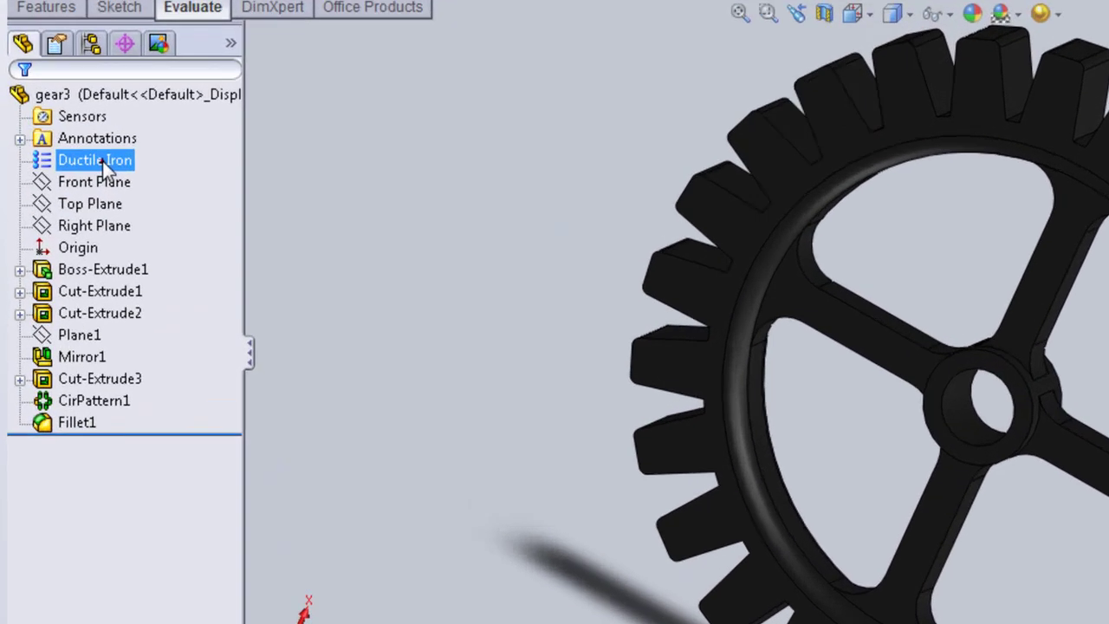
Step: Replace Ductile Iron with Aluminium Alloys > C355.0-T61 Permanent Mold cast and apply it
{"action": "right_click", "coordinate": [75, 214]}
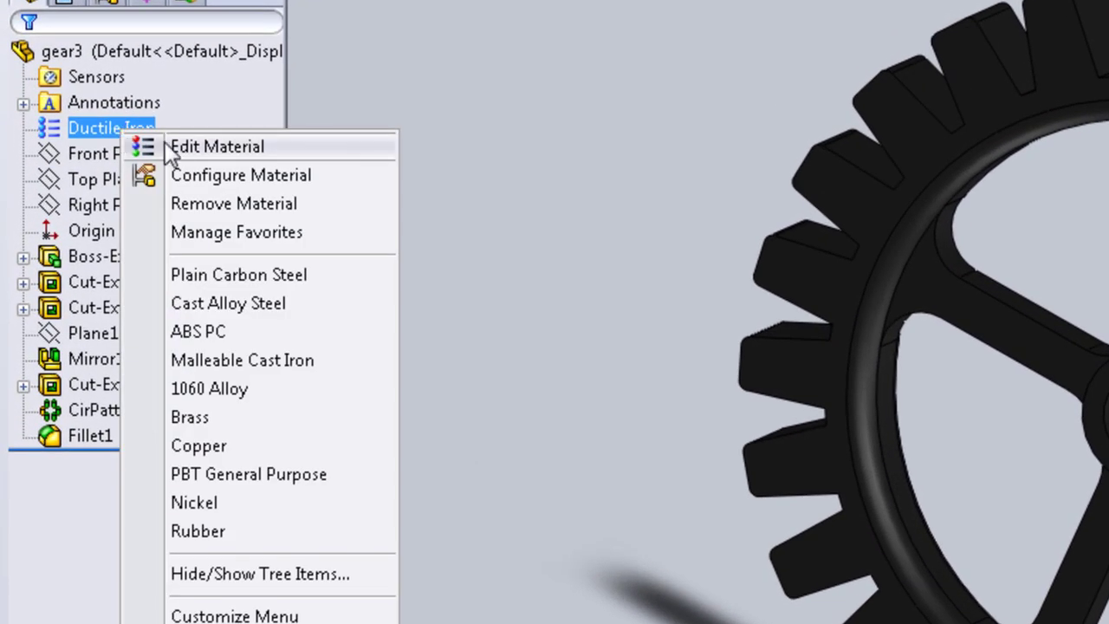
{"action": "left_click", "coordinate": [169, 147]}
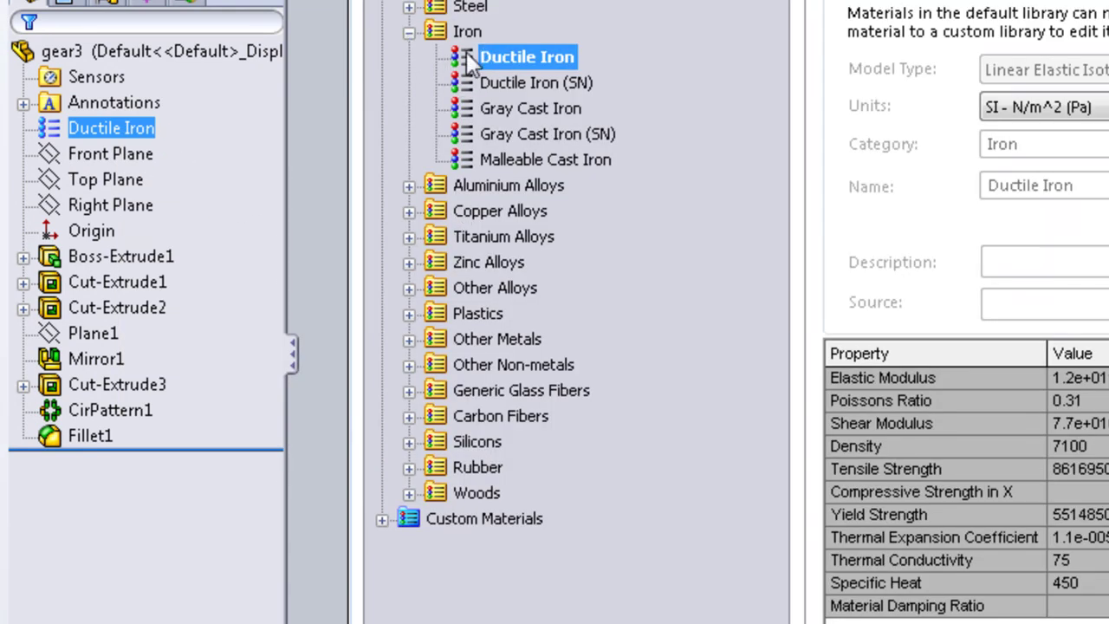
{"action": "left_click", "coordinate": [408, 31]}
{"action": "left_click", "coordinate": [408, 59]}
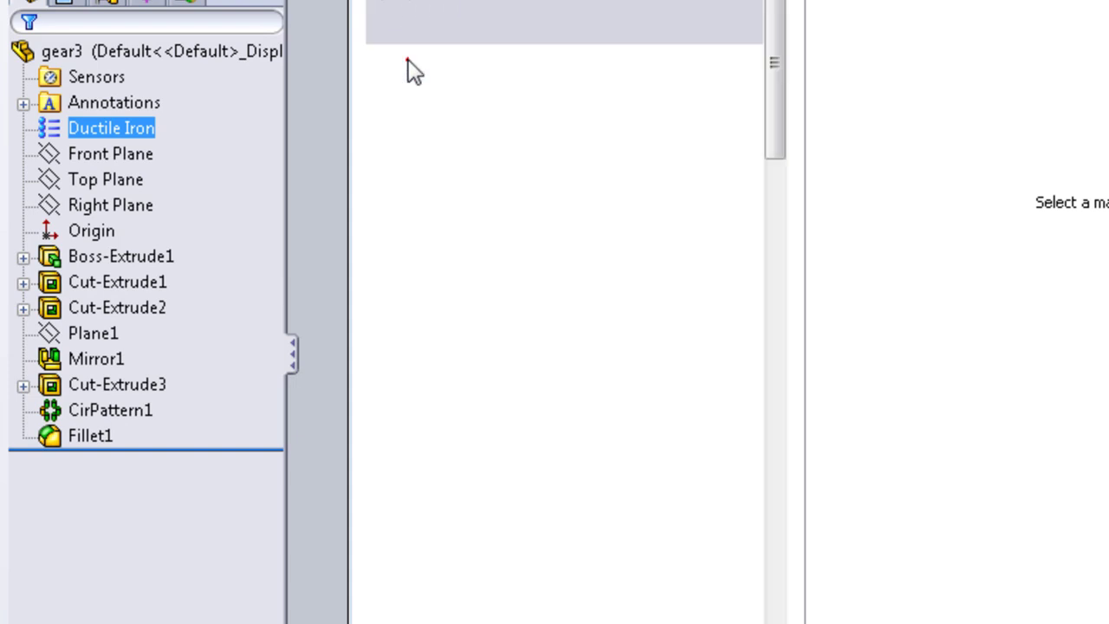
{"action": "left_click_drag", "start_coordinate": [776, 124], "coordinate": [782, 573]}
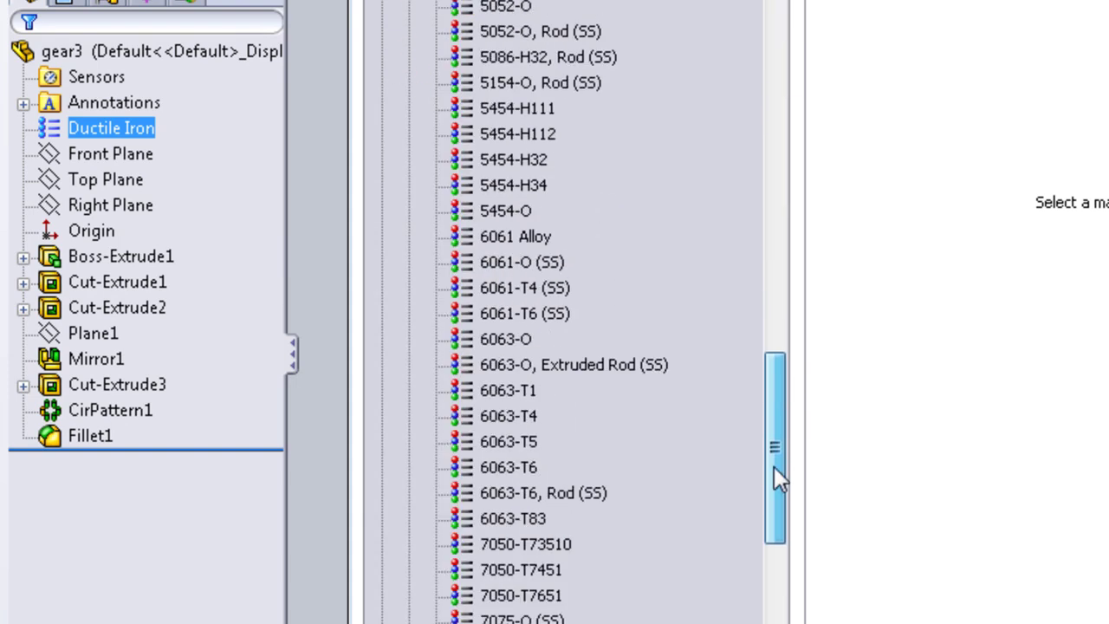
{"action": "left_click", "coordinate": [583, 467]}
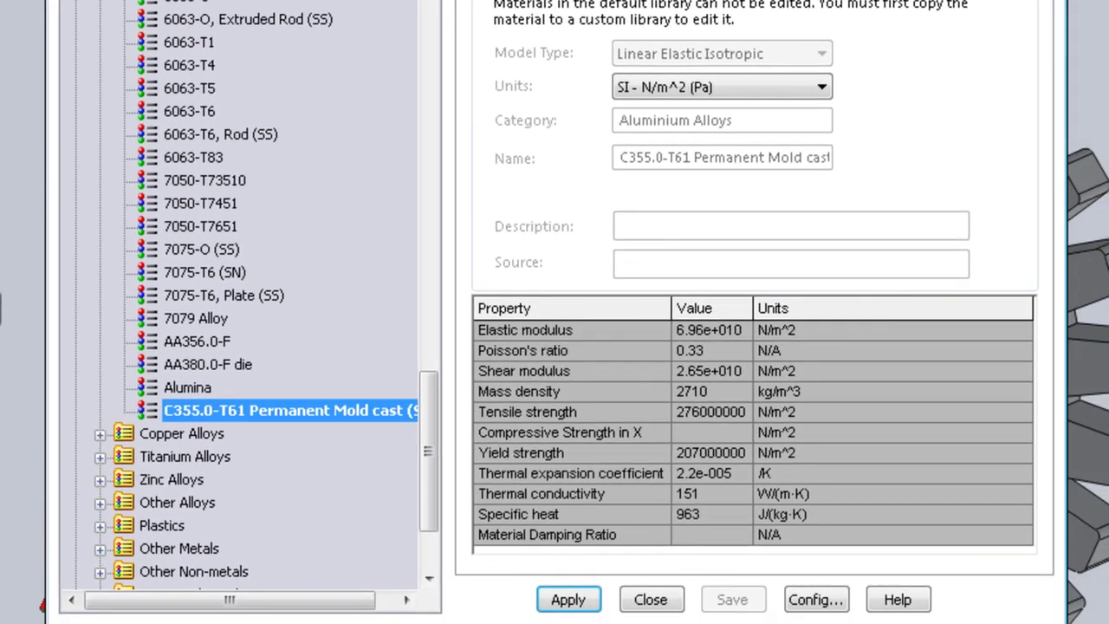
{"action": "left_click", "coordinate": [568, 599]}
{"action": "left_click", "coordinate": [650, 601]}
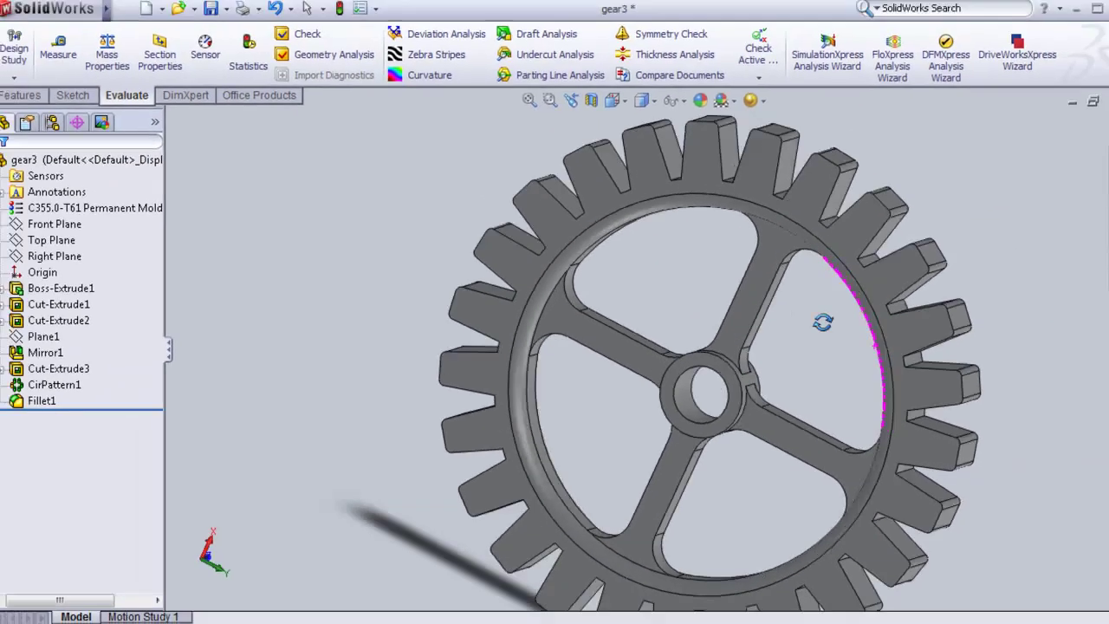
{"action": "mouse_move", "coordinate": [891, 321]}
{"action": "middle_mouse_down"}
{"action": "mouse_move", "coordinate": [770, 416]}
{"action": "mouse_move", "coordinate": [703, 520]}
{"action": "mouse_move", "coordinate": [745, 518]}
{"action": "middle_mouse_up"}
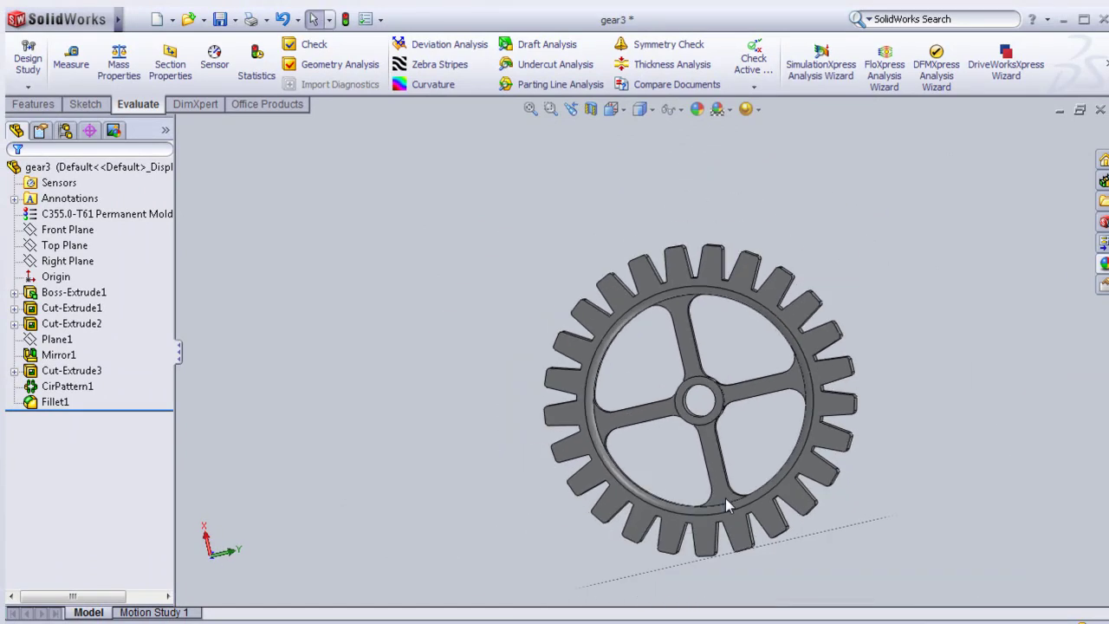
{"action": "mouse_move", "coordinate": [770, 475]}
{"action": "middle_mouse_down"}
{"action": "mouse_move", "coordinate": [743, 448]}
{"action": "mouse_move", "coordinate": [774, 418]}
{"action": "middle_mouse_up"}
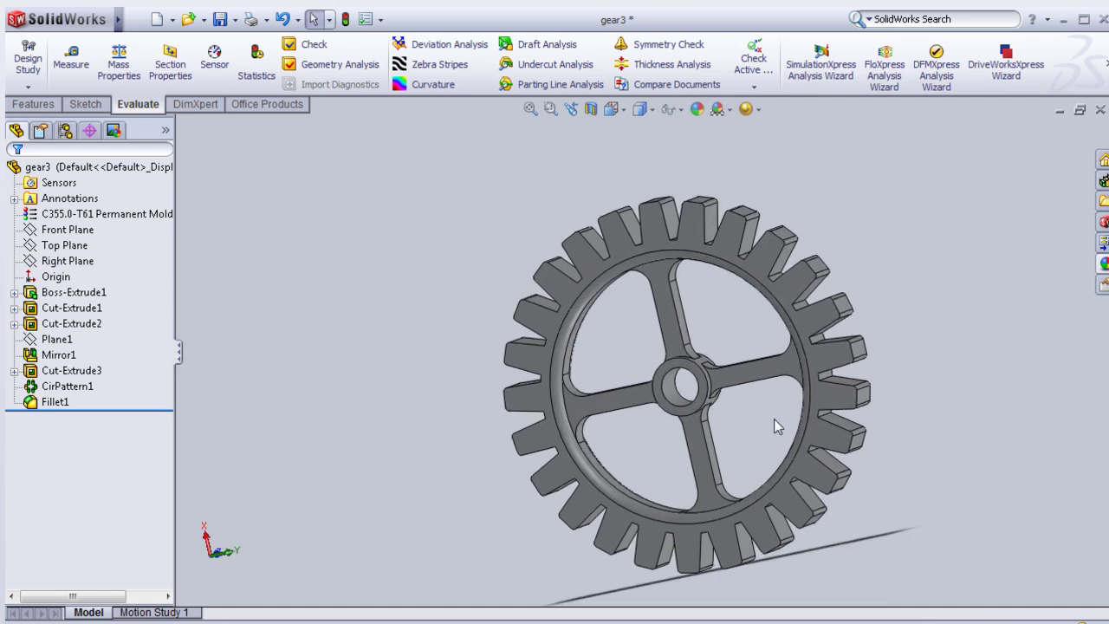
{"action": "left_click", "coordinate": [71, 76]}
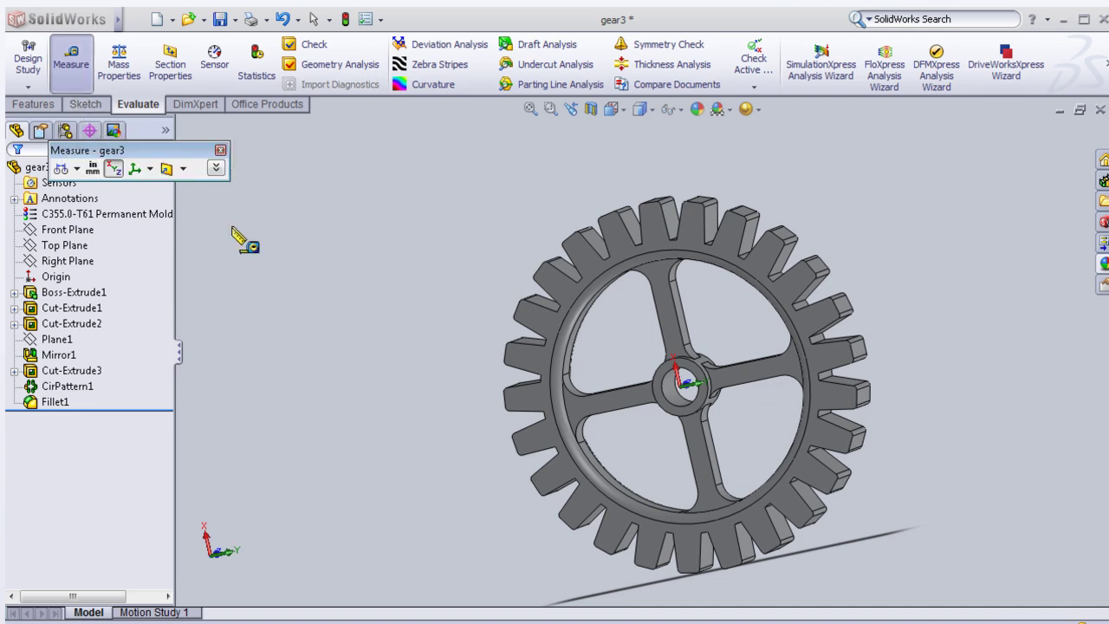
{"action": "middle_click_drag", "start_coordinate": [314, 267], "coordinate": [331, 275]}
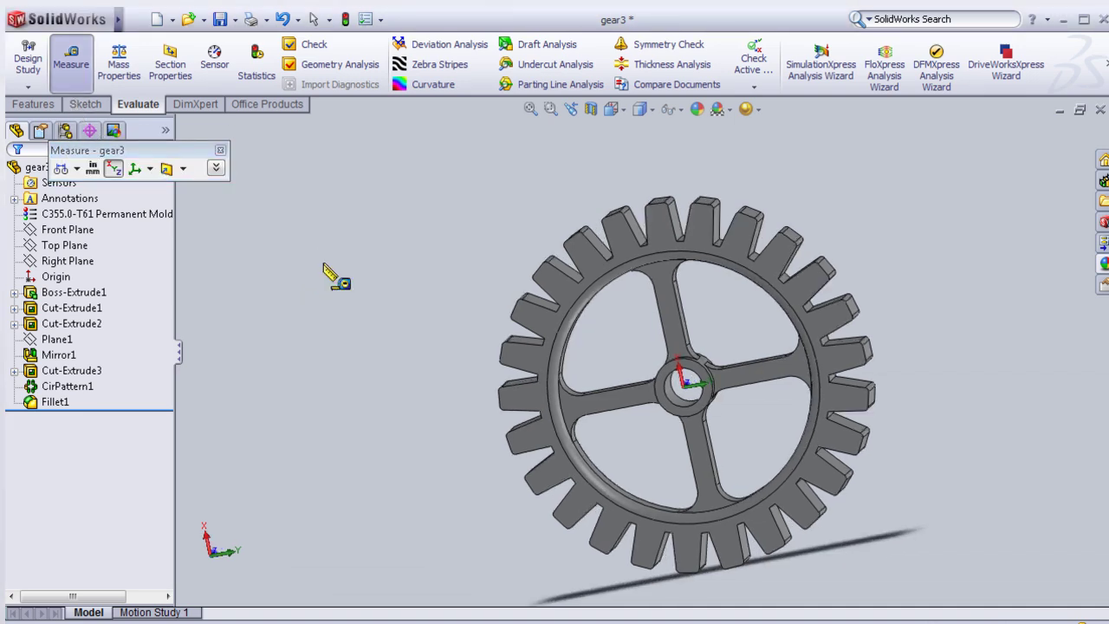
{"action": "left_click", "coordinate": [221, 152]}
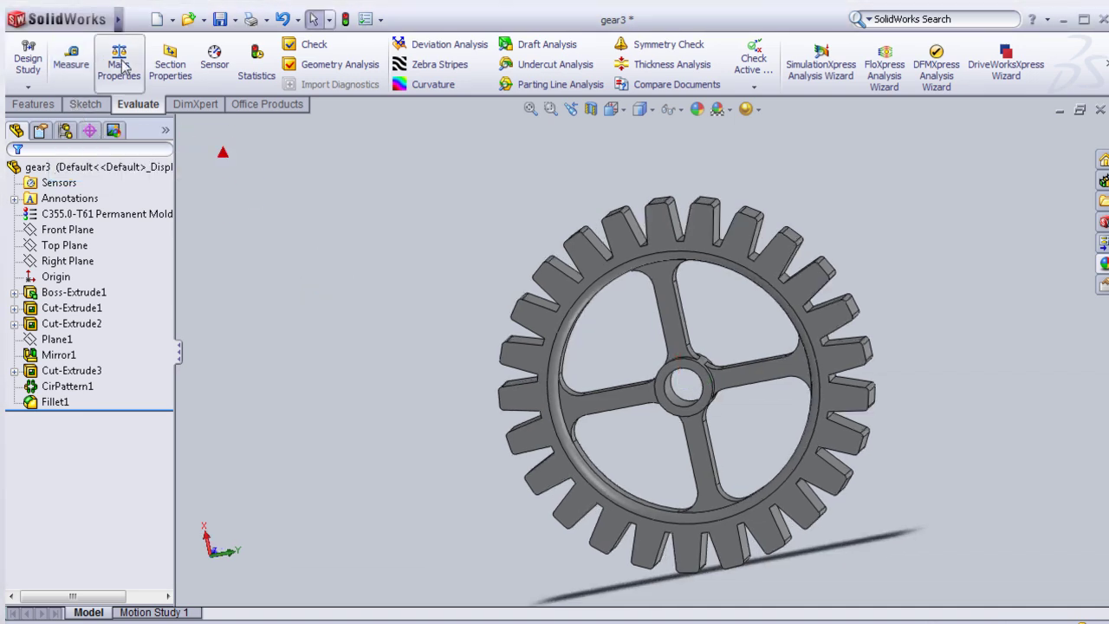
{"action": "left_click", "coordinate": [119, 62]}
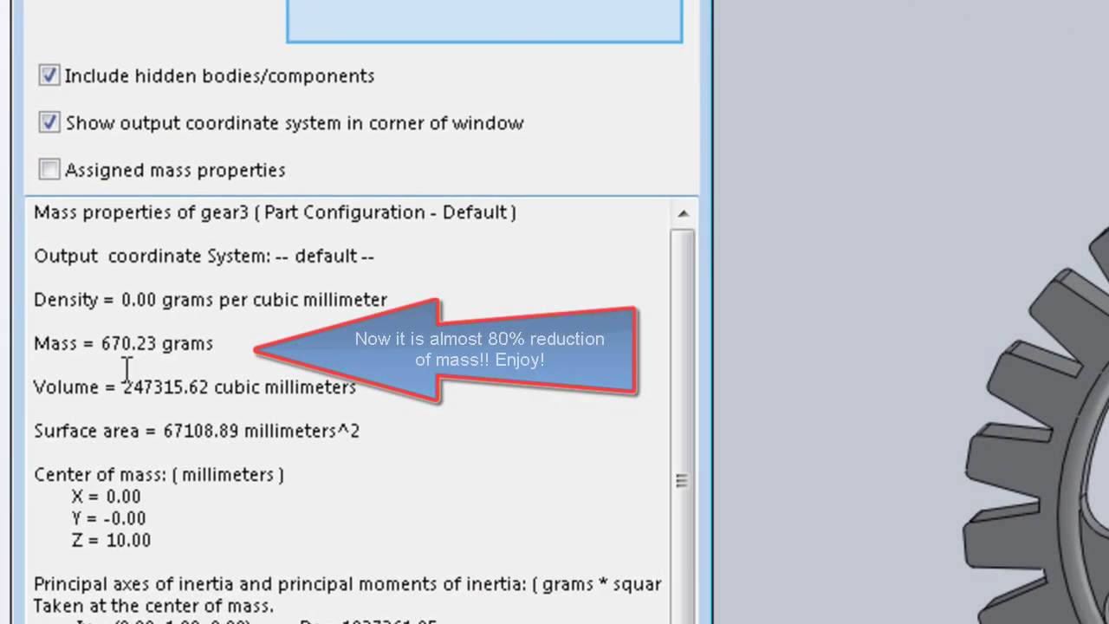
{"action": "left_click_drag", "start_coordinate": [101, 344], "coordinate": [239, 338]}
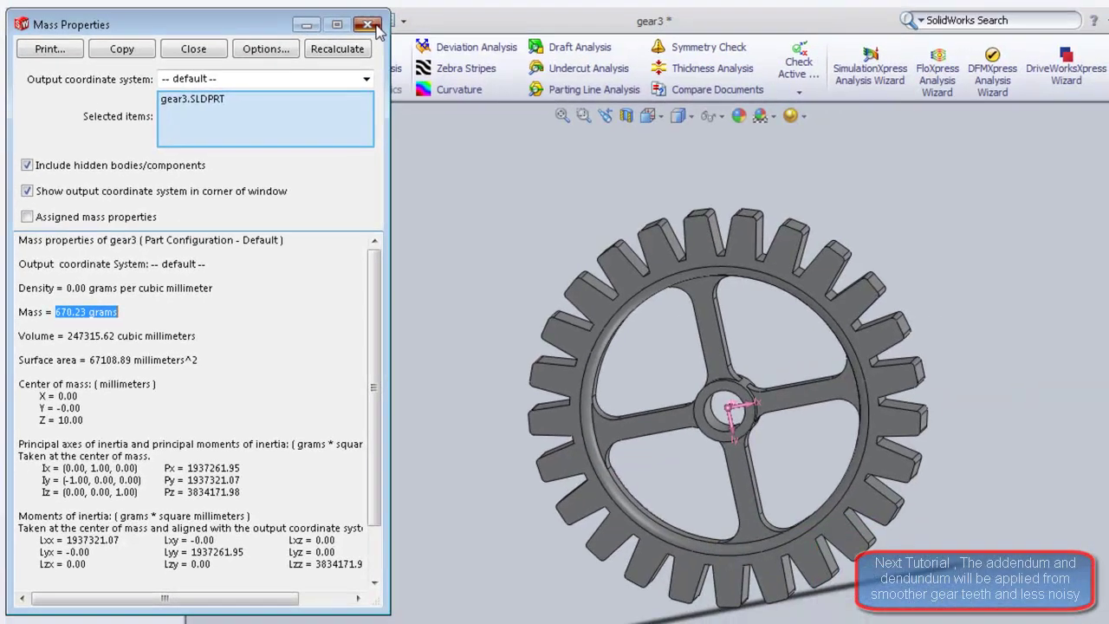
{"action": "left_click", "coordinate": [275, 47]}
{"action": "middle_click_drag", "start_coordinate": [459, 346], "coordinate": [431, 472]}
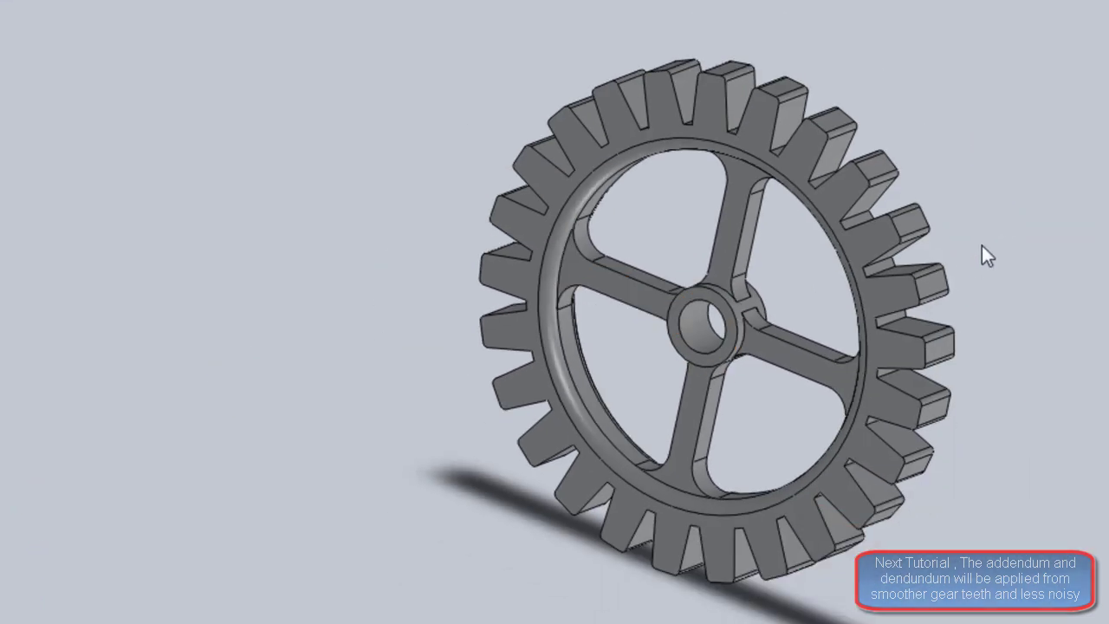
{"action": "mouse_move", "coordinate": [981, 245]}
{"action": "middle_mouse_down"}
{"action": "mouse_move", "coordinate": [935, 196]}
{"action": "mouse_move", "coordinate": [958, 200]}
{"action": "middle_mouse_up"}
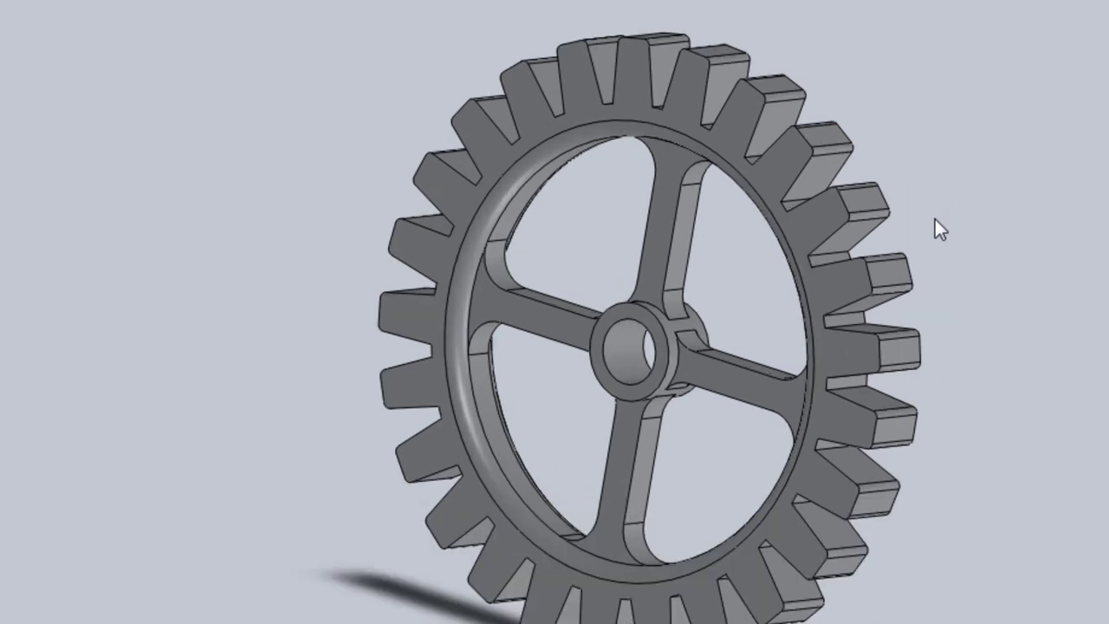